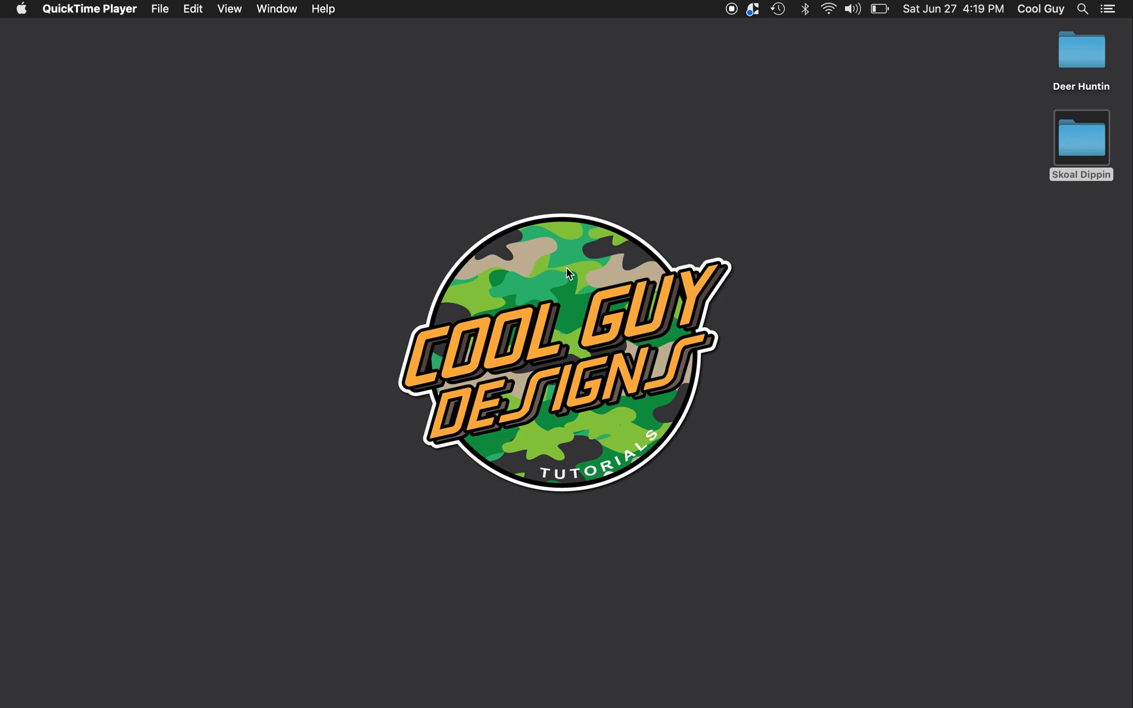
# - Switch from QuickTime Player to the red CoolGuyDesignsLogo.ai file in Illustrator
pyautogui.press('super+Tab')
pyautogui.press('super+Tab')
# - Create a new 1000 × 1000 px RGB document named 'Camo', keeping Pixels units
pyautogui.click(122, 11)
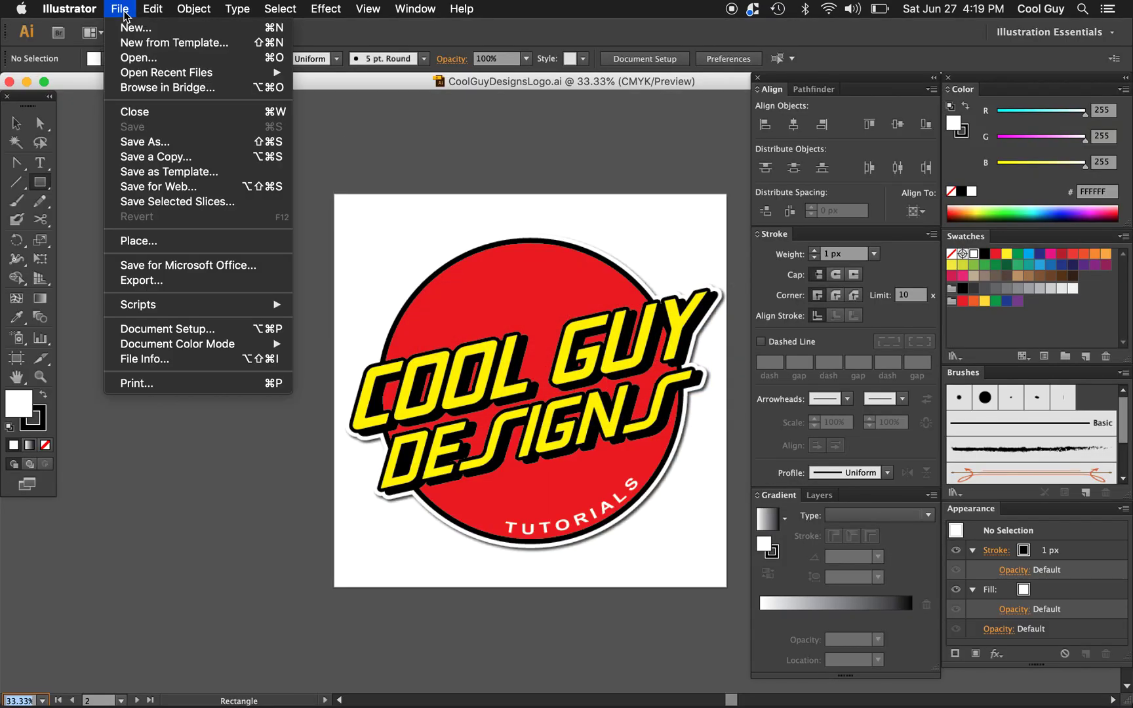
pyautogui.click(135, 29)
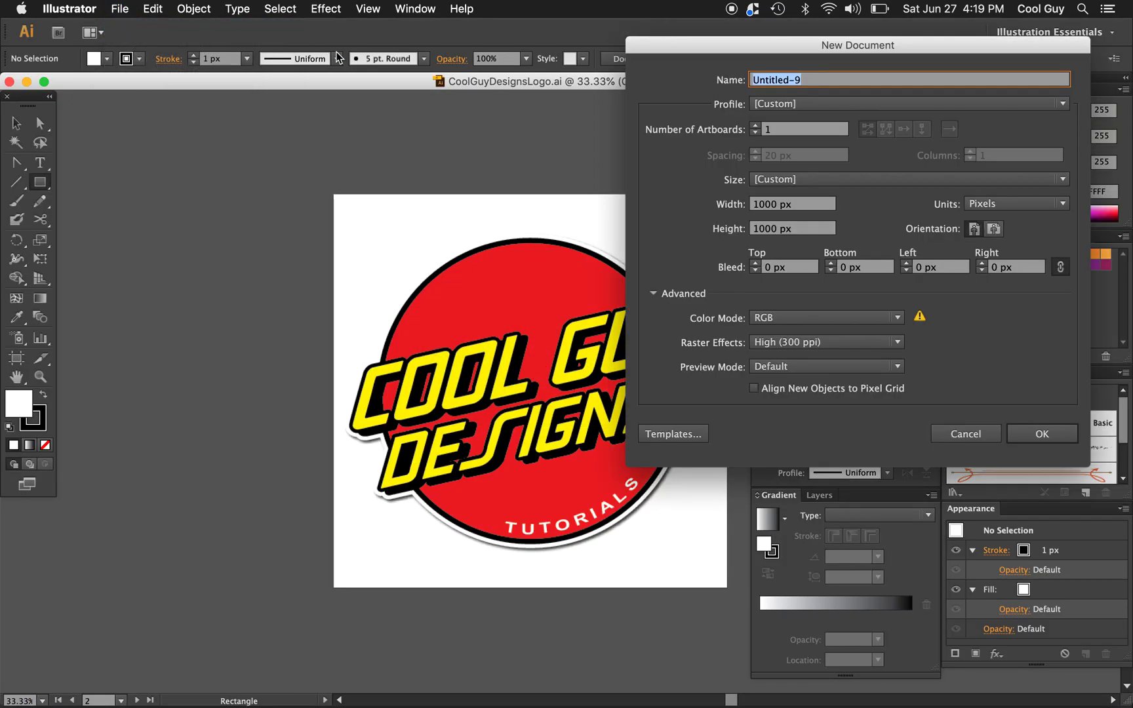
pyautogui.write('Camo')
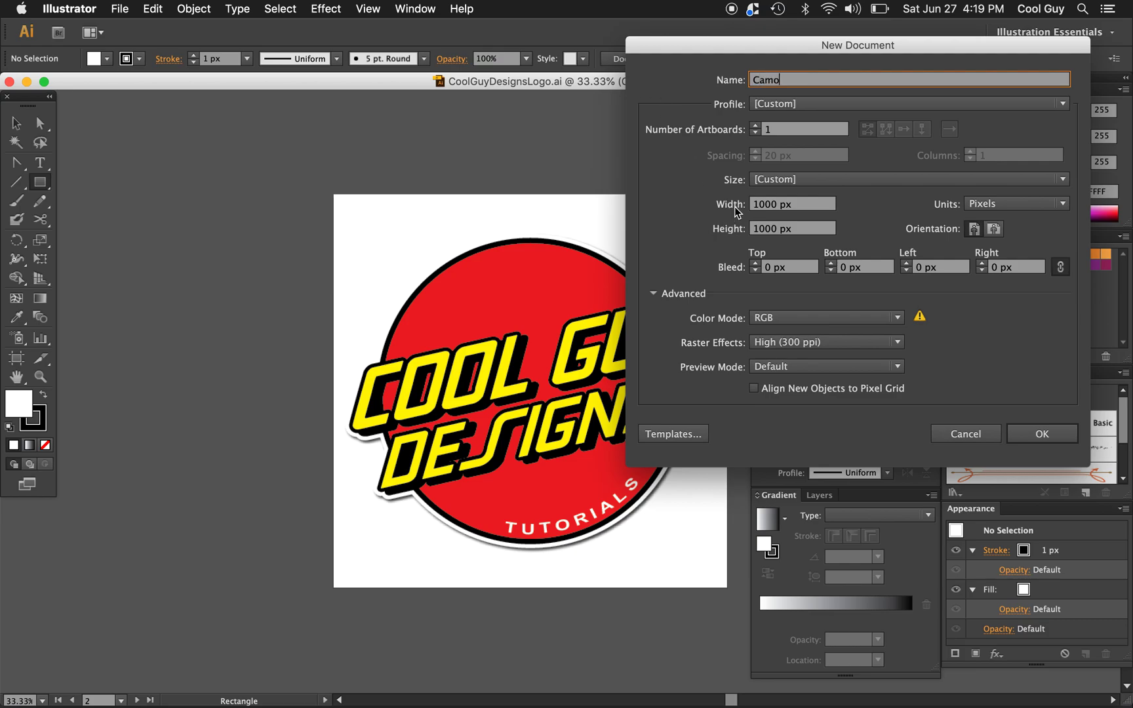
pyautogui.click(1020, 205)
pyautogui.click(1021, 205)
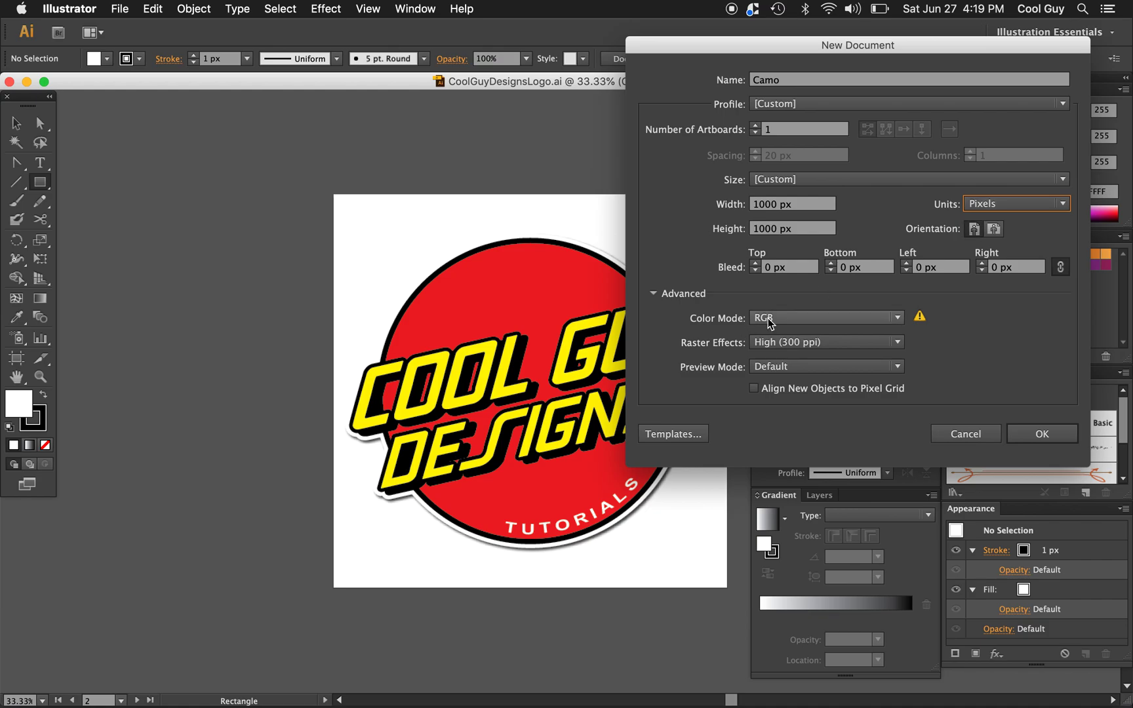
pyautogui.press('Return')
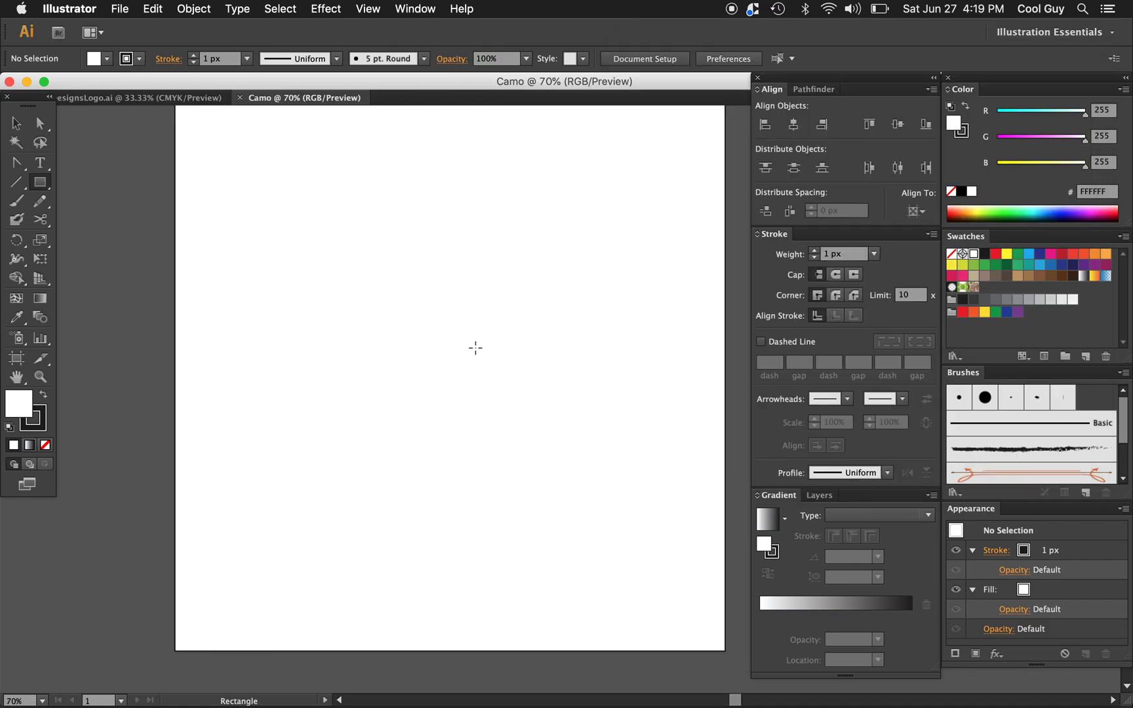
# - Set the stroke to None and the fill to the dark green swatch
pyautogui.press('z')
pyautogui.keyDown('alt'); pyautogui.click(476, 349); pyautogui.keyUp('alt')
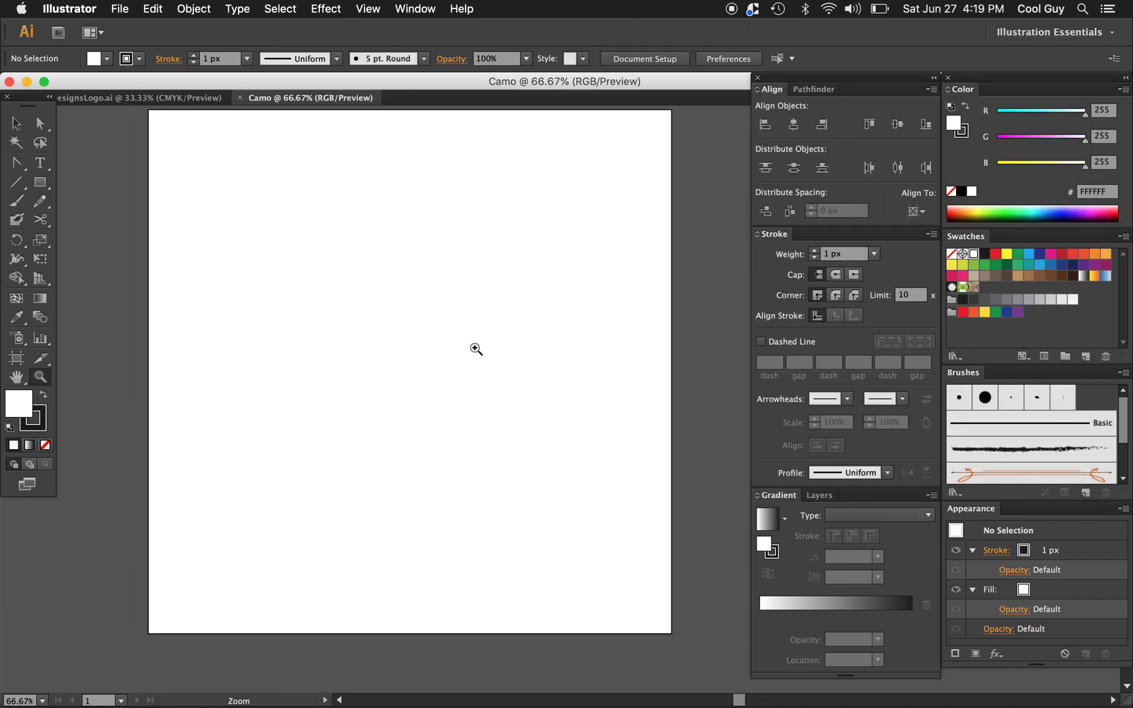
pyautogui.press('v')
pyautogui.click(42, 415)
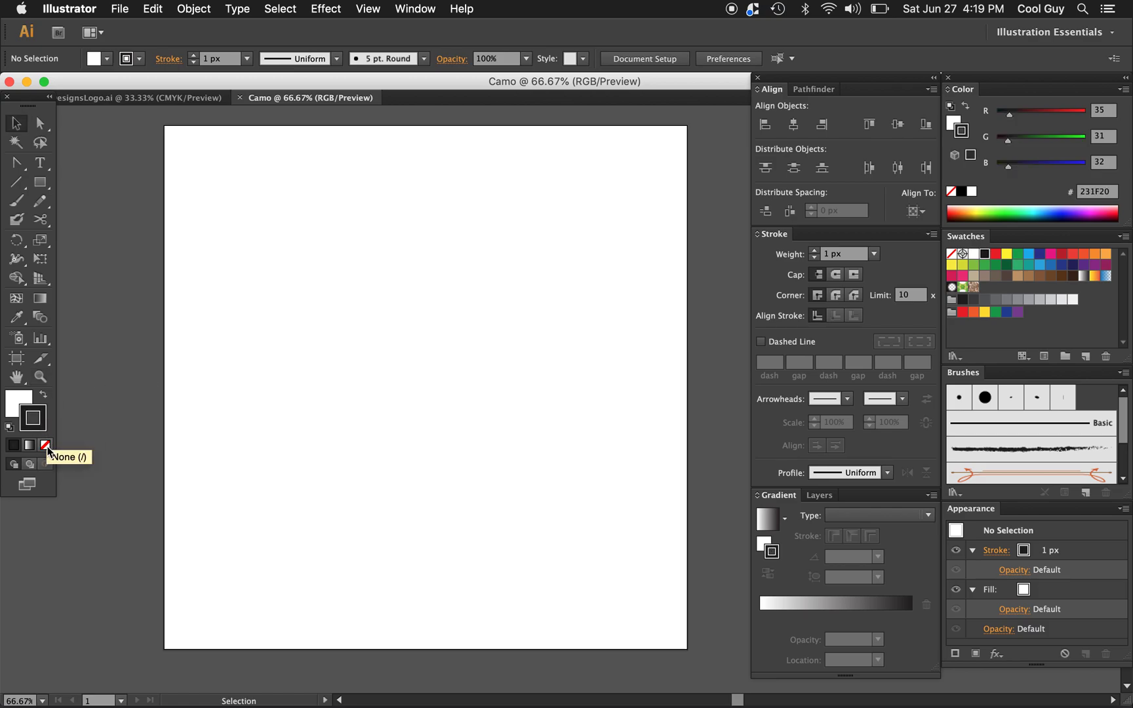
pyautogui.click(46, 448)
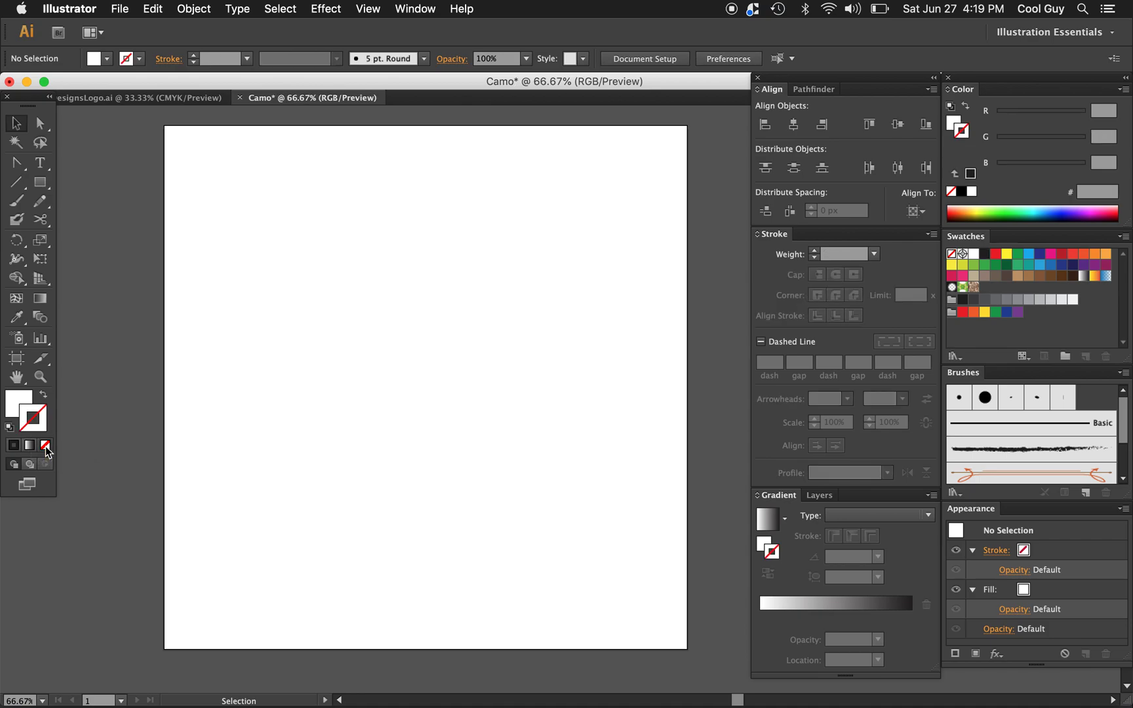
pyautogui.click(22, 409)
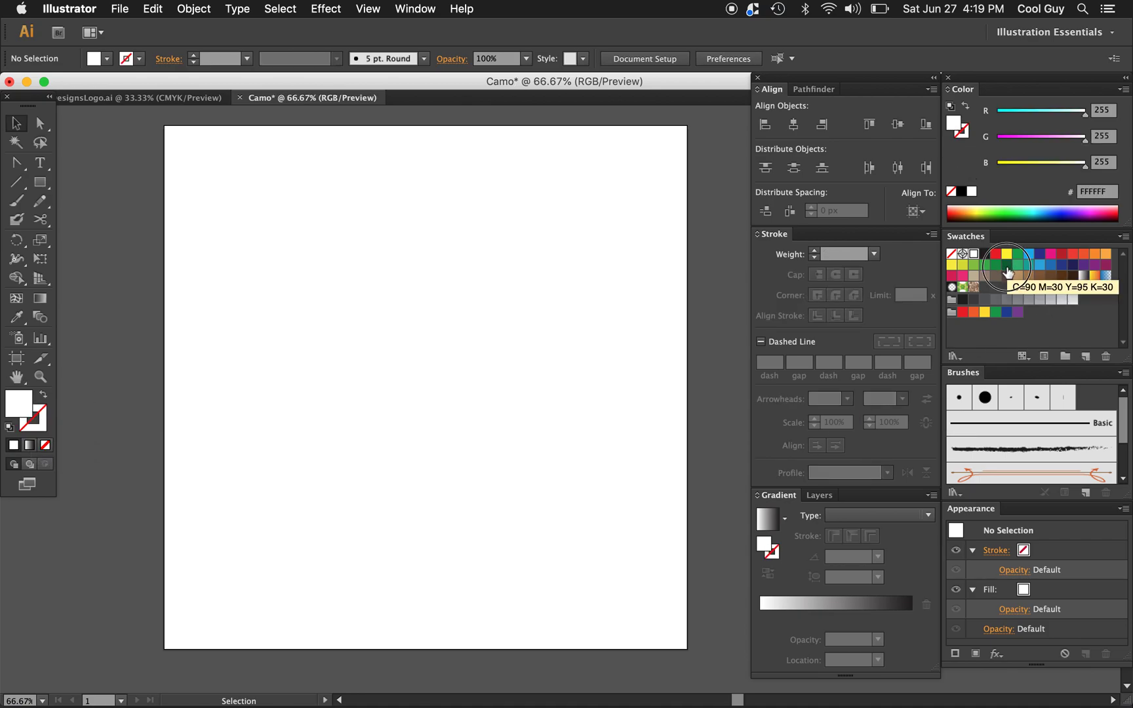
pyautogui.click(1006, 265)
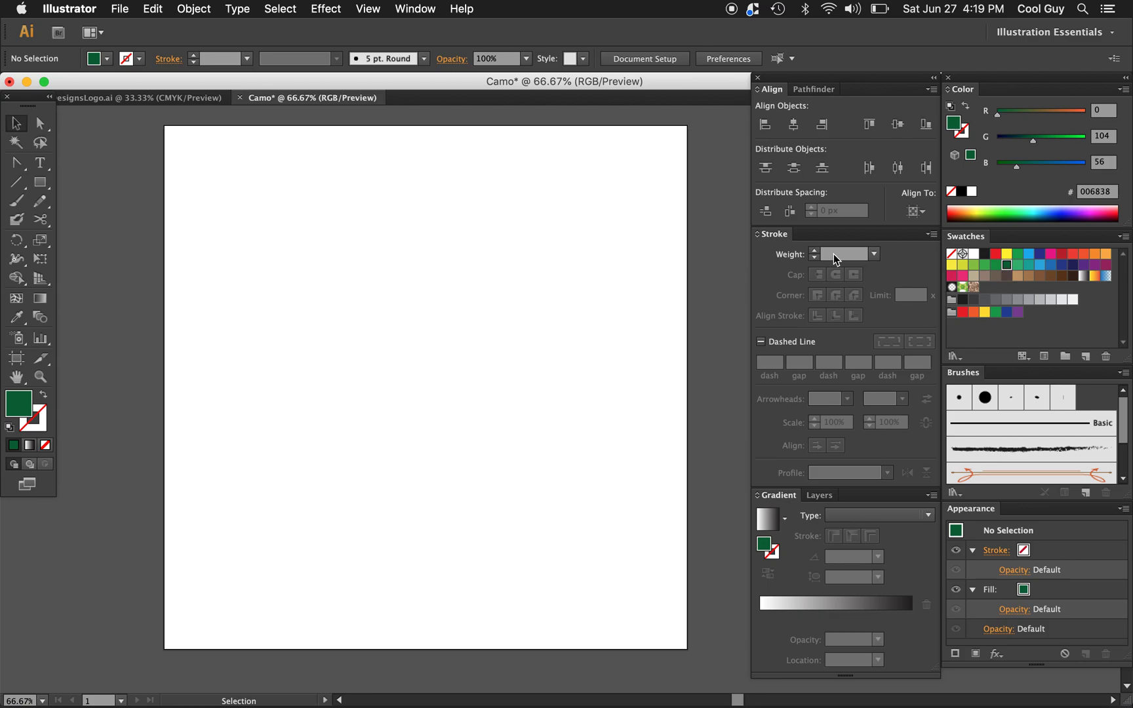
# - Draw a 1000 × 1000 px rectangle with linked width and height
pyautogui.click(43, 186)
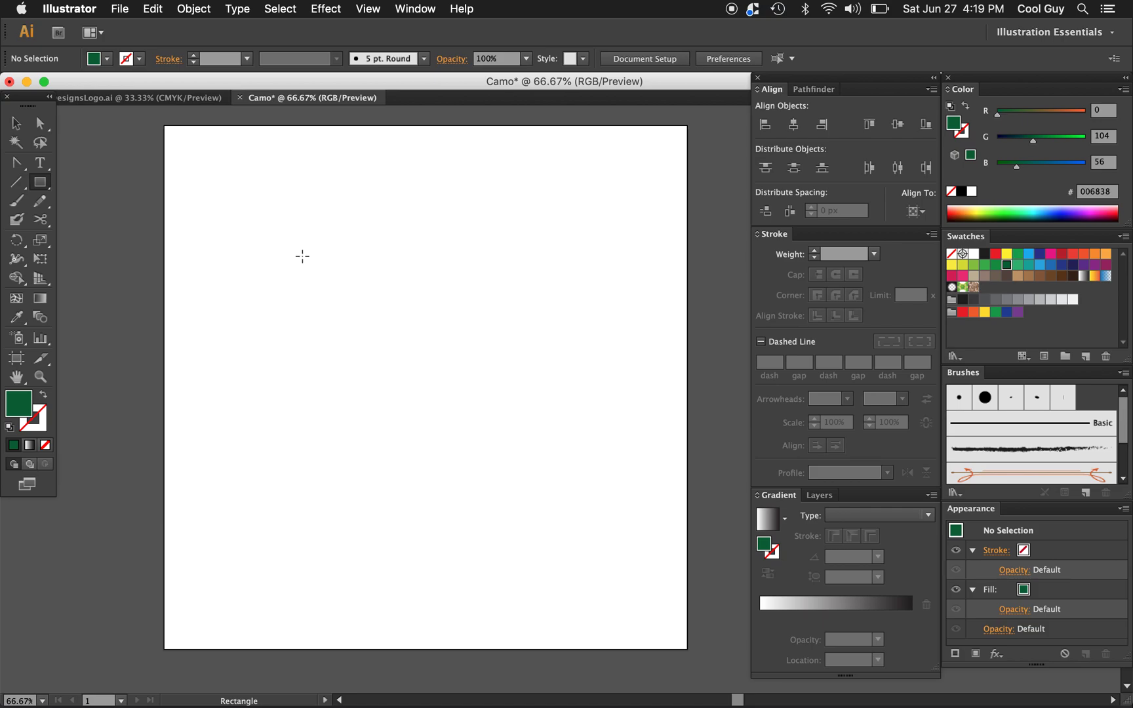
pyautogui.click(321, 275)
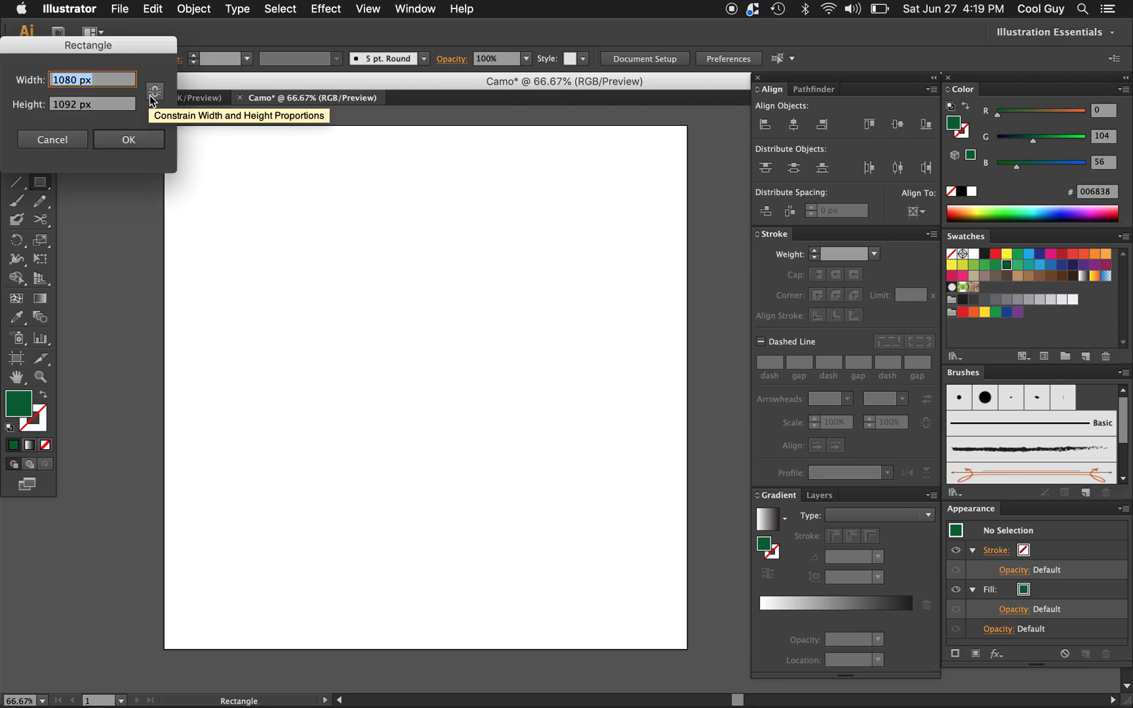
pyautogui.write('1000')
pyautogui.press('Tab')
pyautogui.write('10')
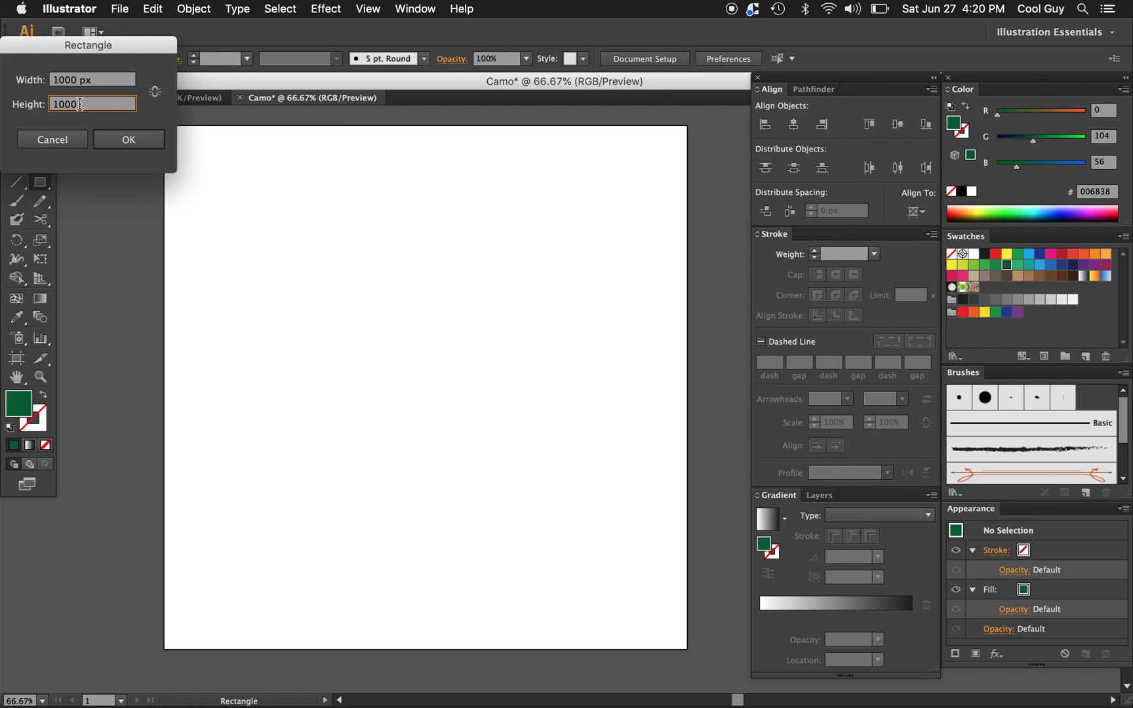
pyautogui.click(159, 95)
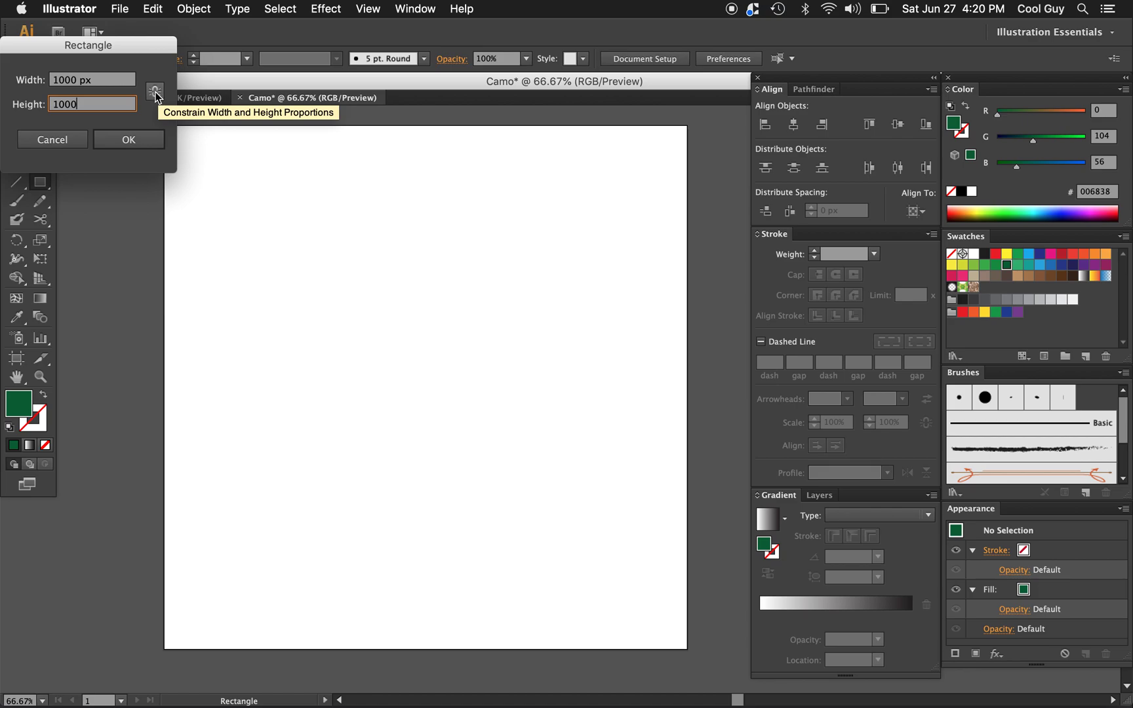
pyautogui.click(129, 140)
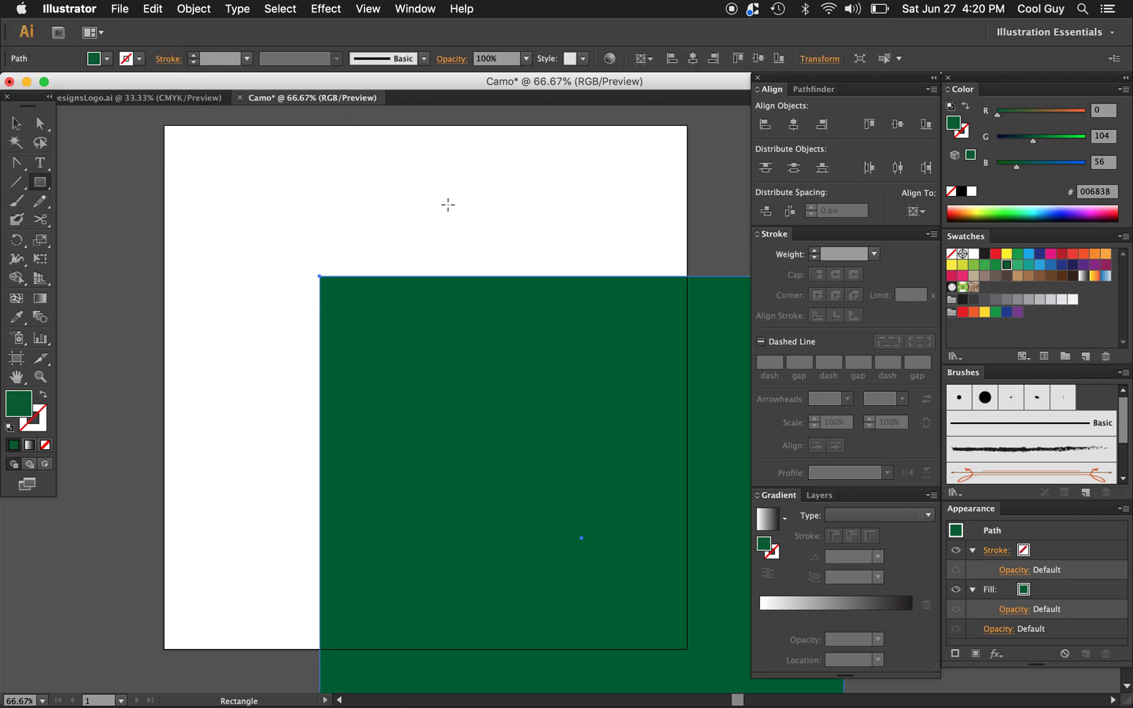
# - Align the green square to the artboard's horizontal and vertical centres so it covers it exactly
pyautogui.hscroll(2, 432, 196)
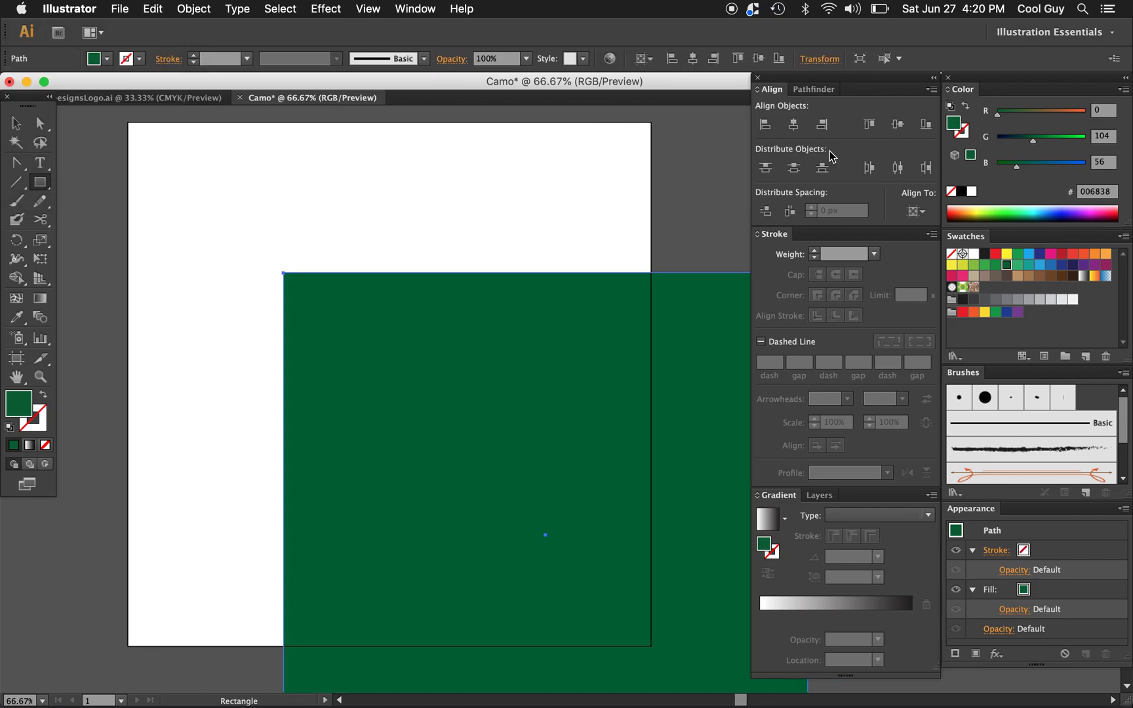
pyautogui.click(916, 210)
pyautogui.click(929, 263)
pyautogui.click(793, 125)
pyautogui.click(898, 125)
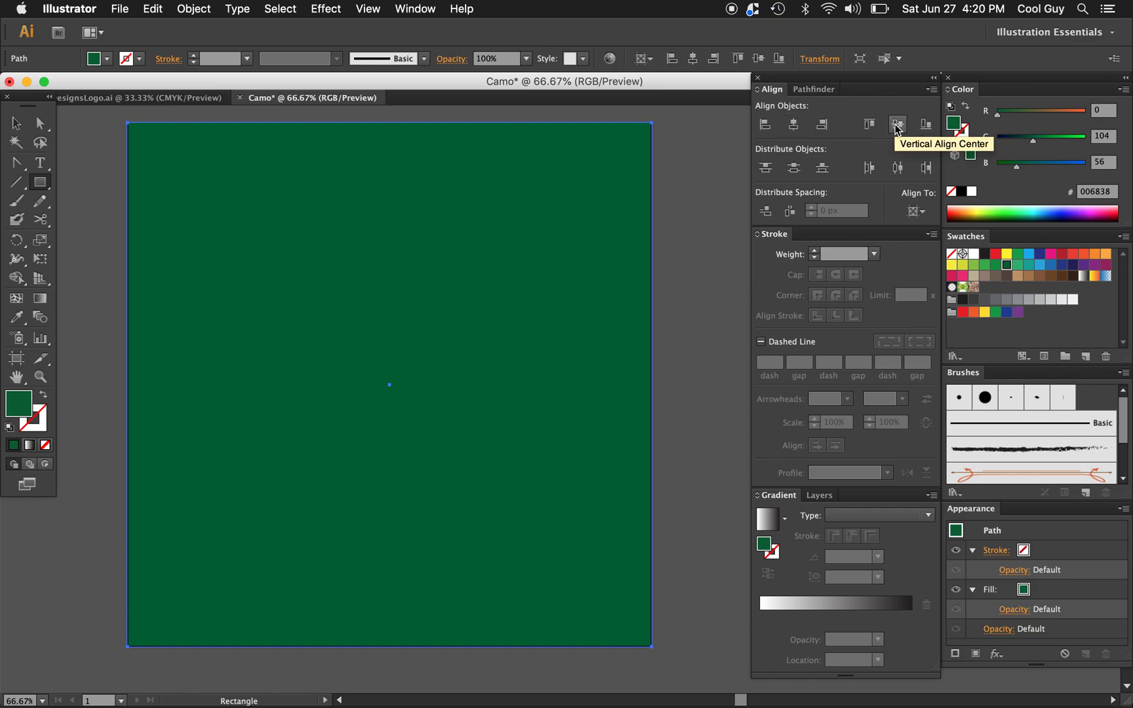
pyautogui.press('z')
pyautogui.keyDown('alt'); pyautogui.click(500, 402); pyautogui.keyUp('alt')
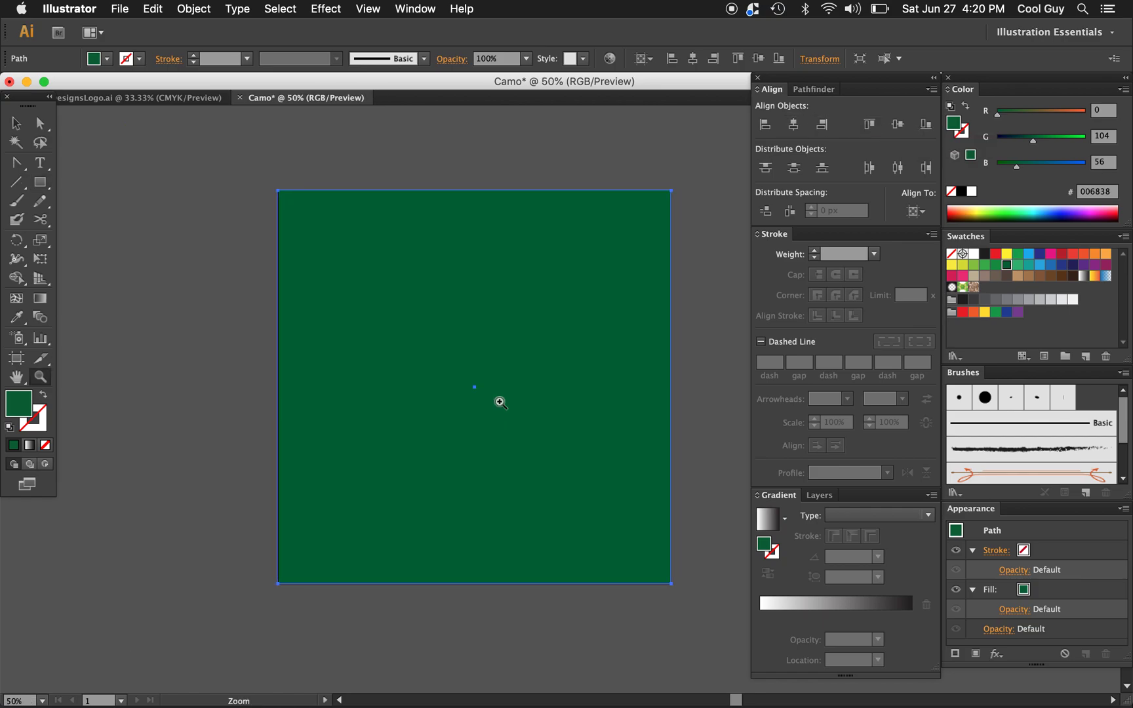
pyautogui.press('v')
pyautogui.hscroll(4, 564, 277)
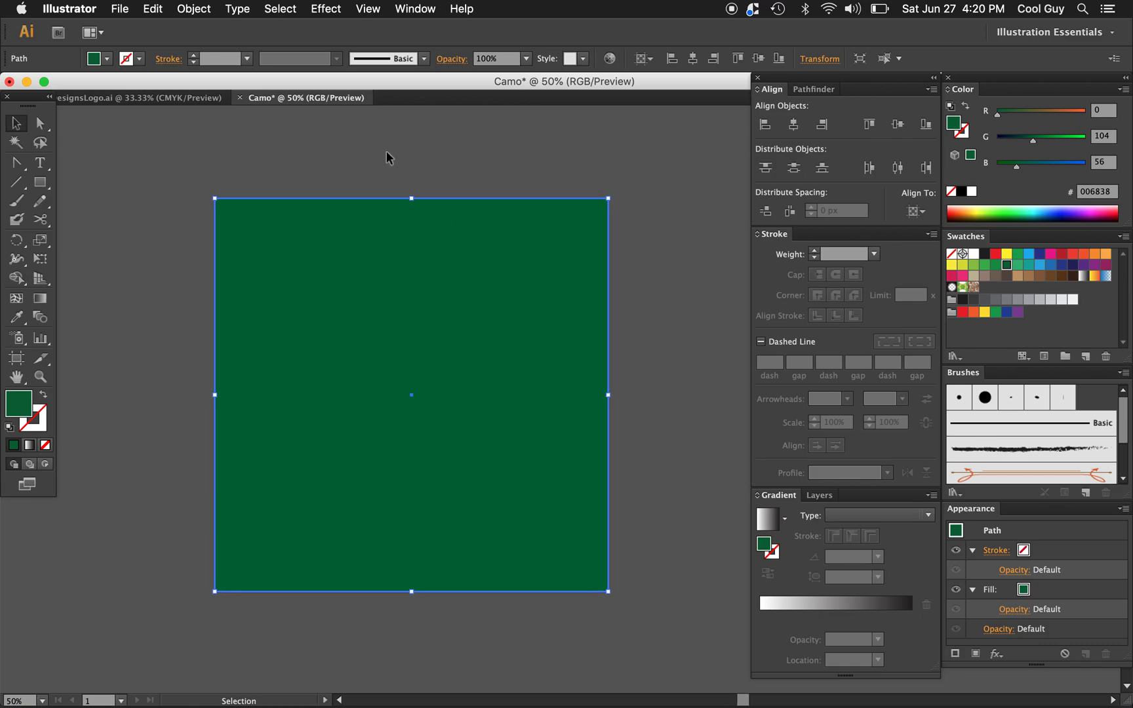
# - Apply Effect > Artistic > Sponge to the square, zooming the preview to 33.3%
pyautogui.click(326, 9)
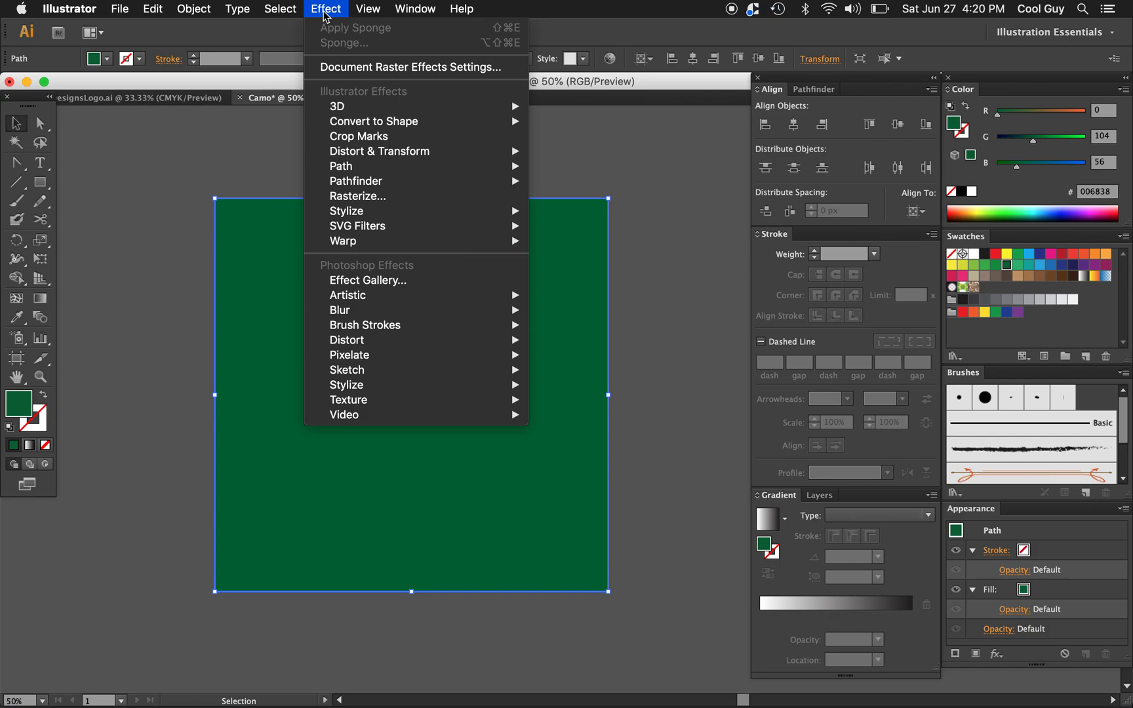
pyautogui.moveTo(397, 169)
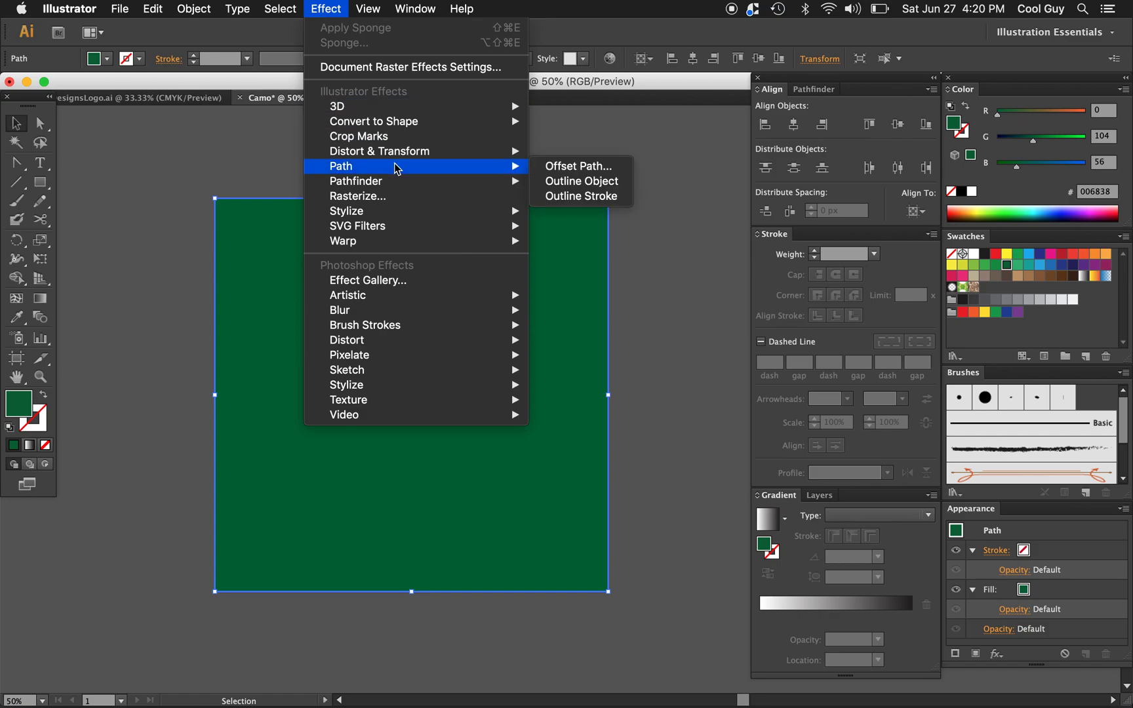
pyautogui.moveTo(400, 235)
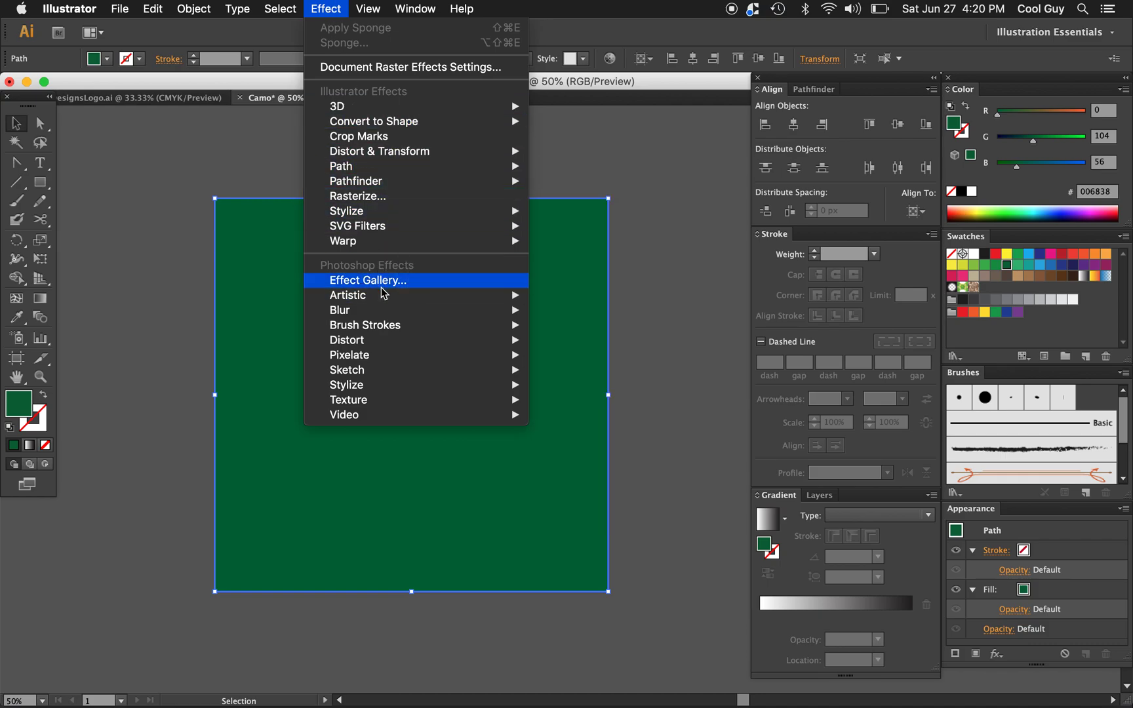
pyautogui.moveTo(386, 303)
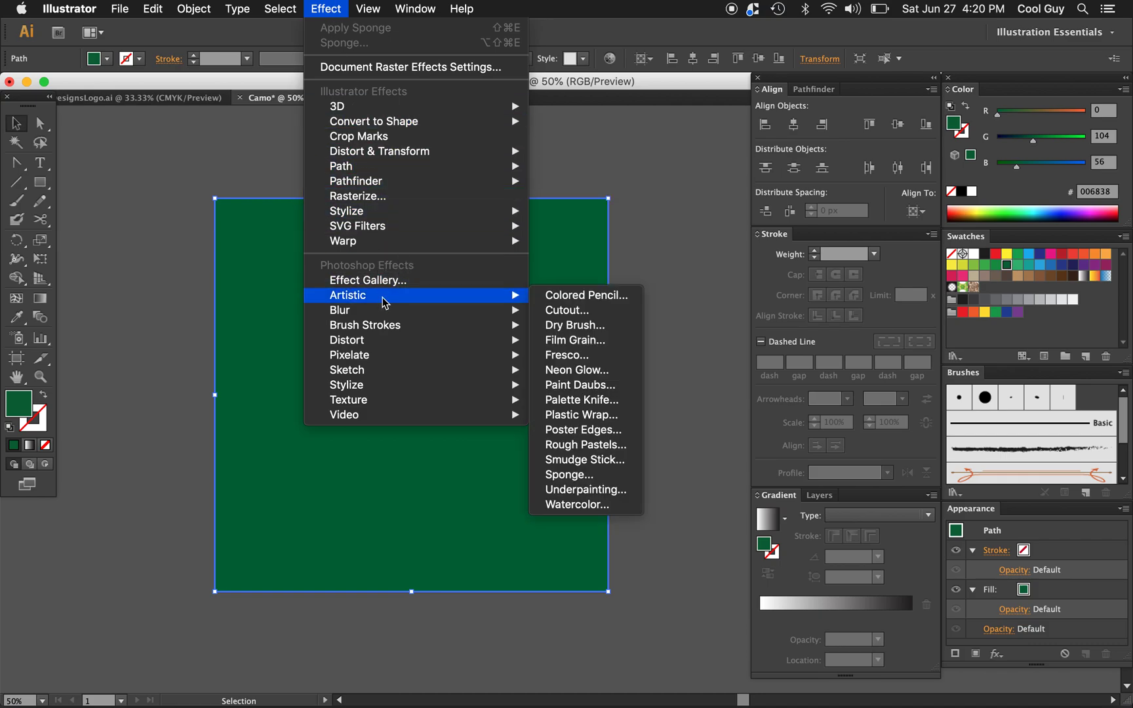
pyautogui.click(569, 475)
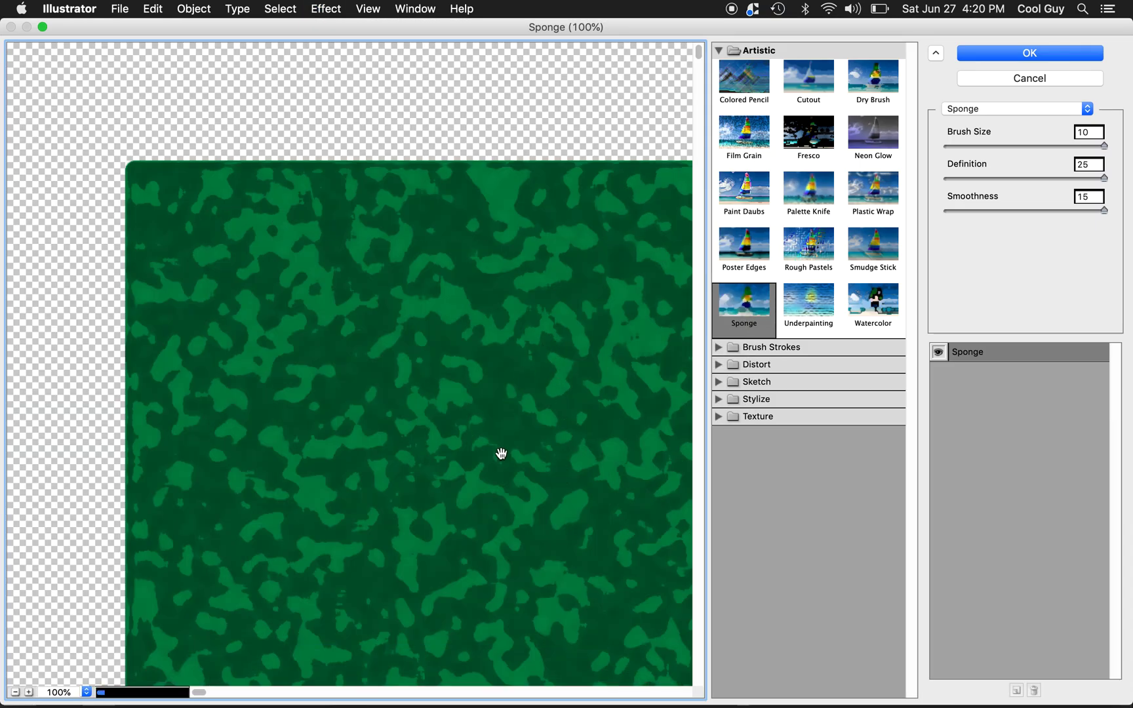
pyautogui.keyDown('alt'); pyautogui.click(502, 463); pyautogui.keyUp('alt')
pyautogui.keyDown('alt'); pyautogui.click(503, 463); pyautogui.keyUp('alt')
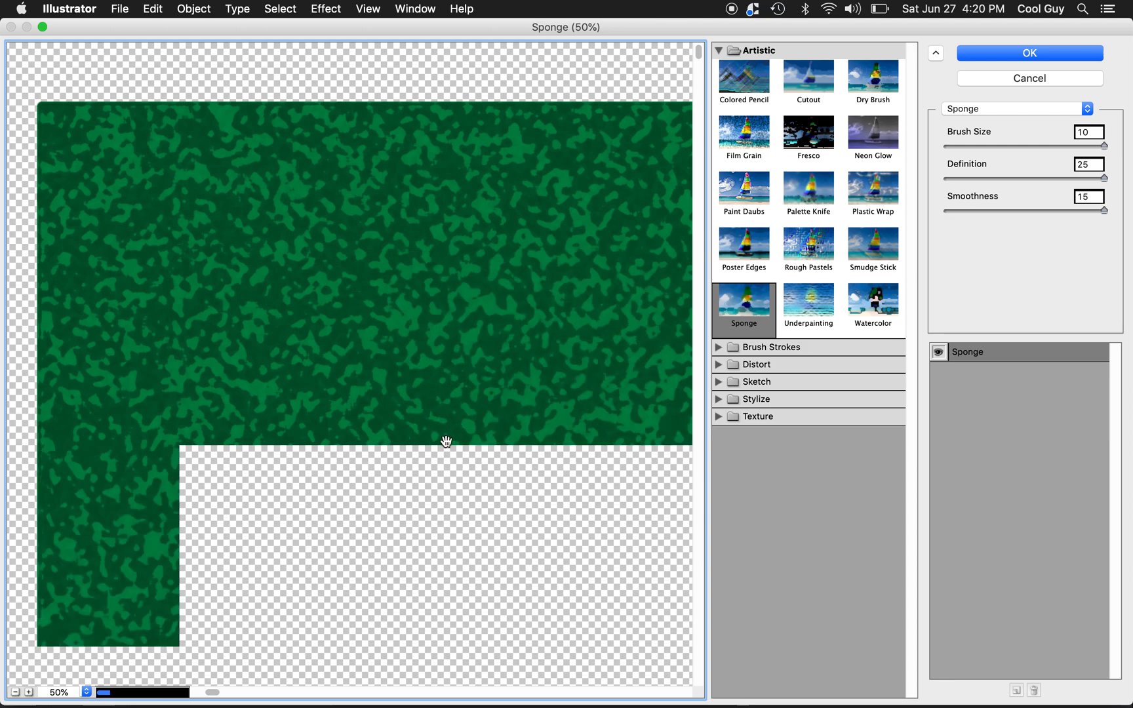
pyautogui.keyDown('alt'); pyautogui.click(445, 438); pyautogui.keyUp('alt')
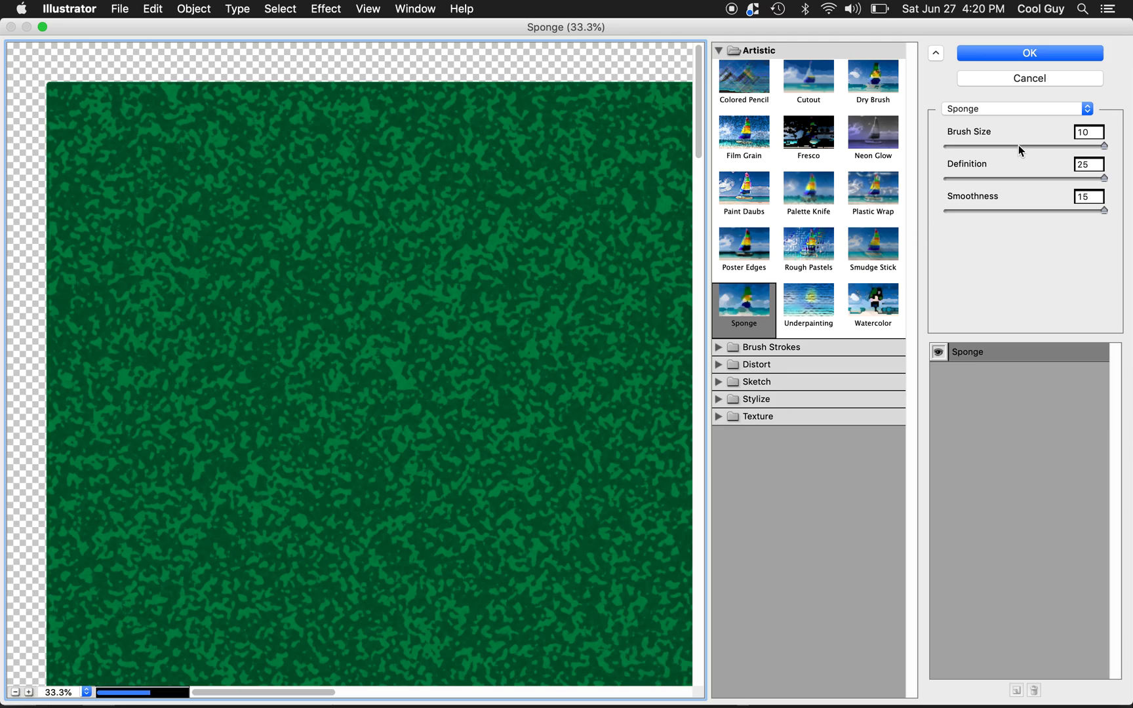
# - Set Sponge Brush Size 10, Definition 25 and Smoothness 15, then apply
pyautogui.moveTo(1018, 147)
pyautogui.mouseDown()
pyautogui.moveTo(999, 147)
pyautogui.moveTo(1106, 145)
pyautogui.mouseUp()
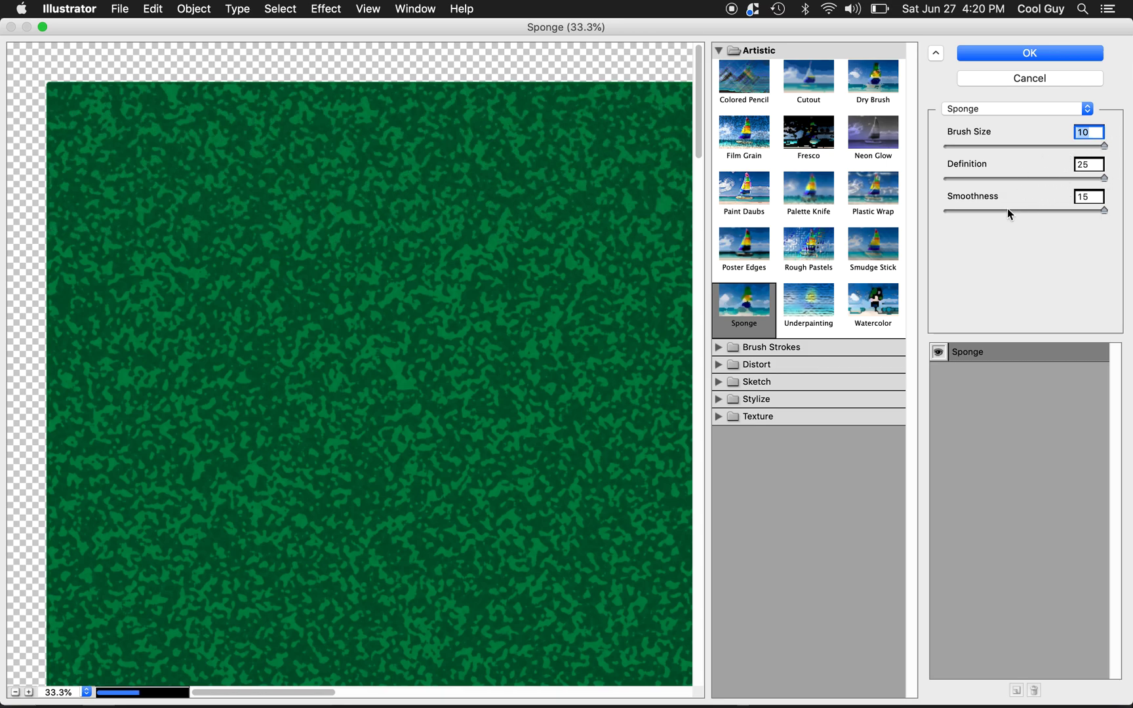
pyautogui.click(982, 177)
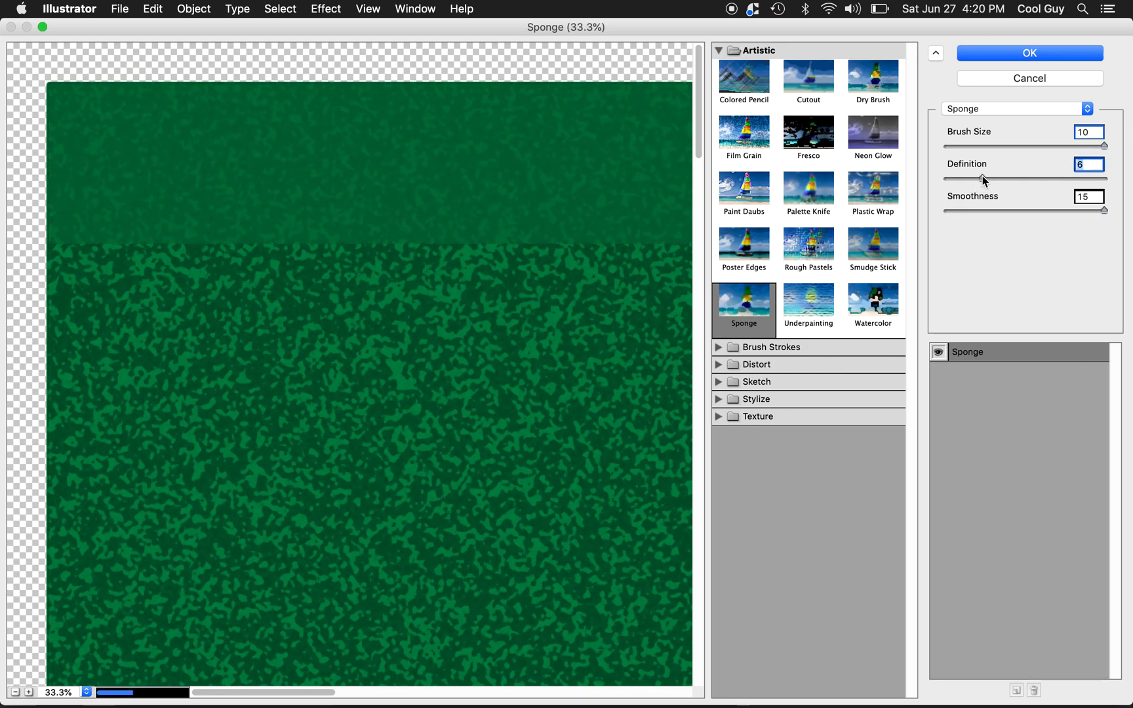
pyautogui.click(1100, 178)
pyautogui.moveTo(1100, 182); pyautogui.dragTo(1120, 180)
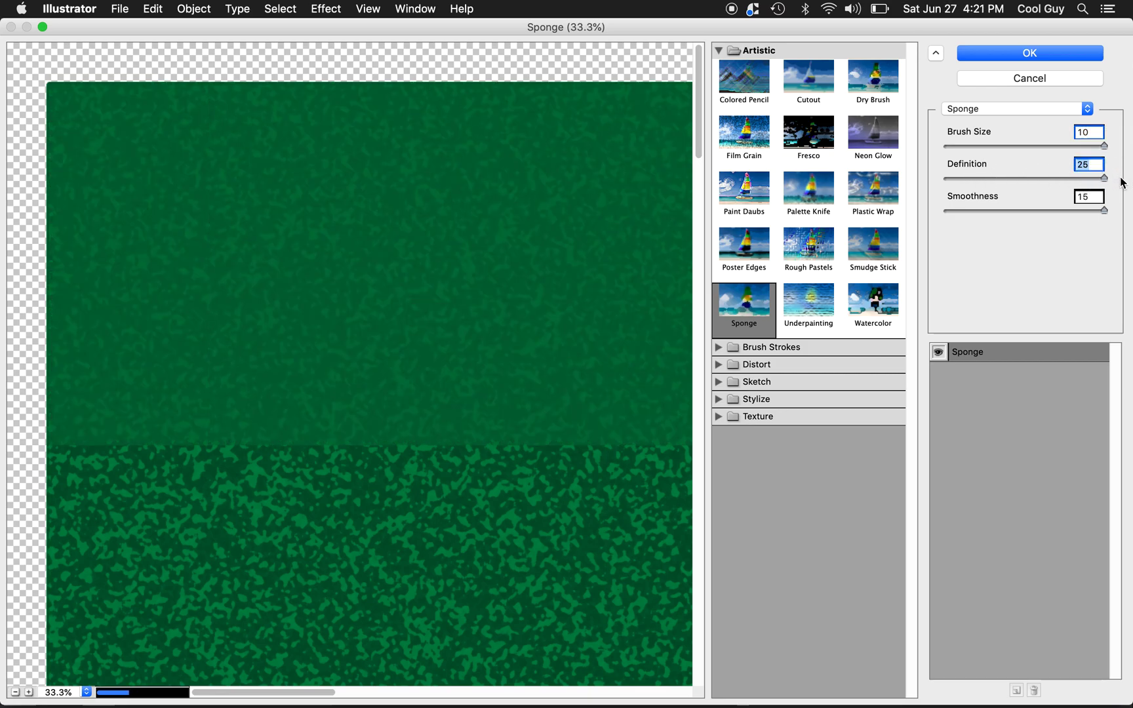
pyautogui.click(986, 210)
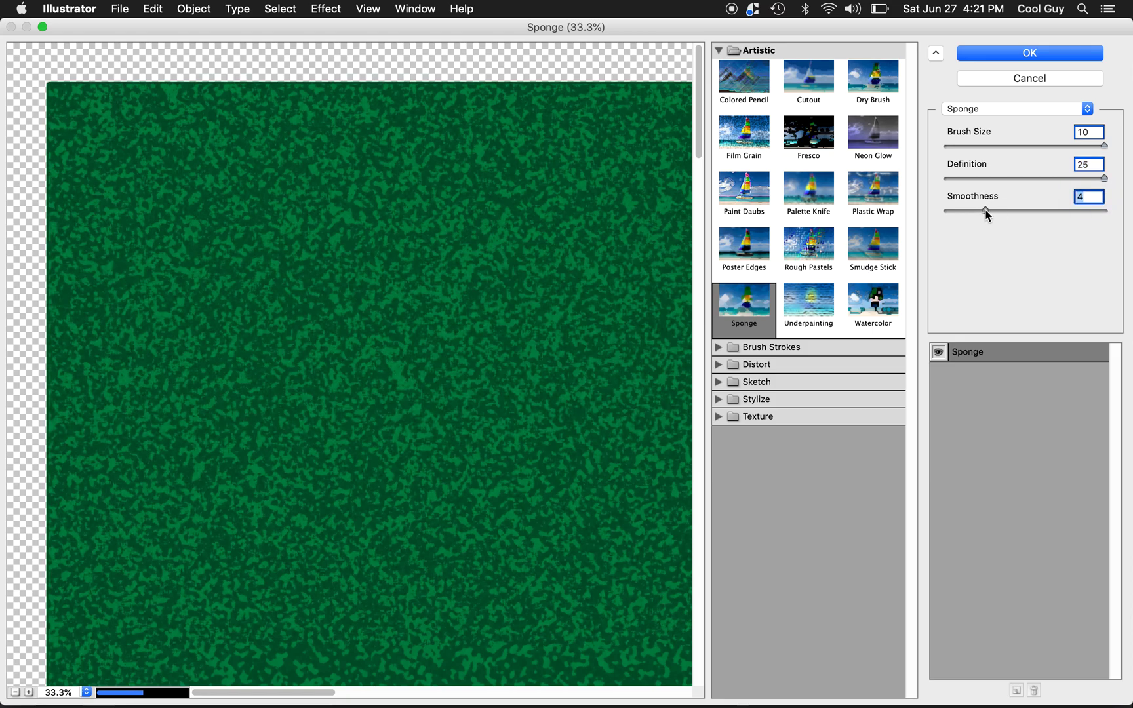
pyautogui.moveTo(986, 210); pyautogui.dragTo(1125, 214)
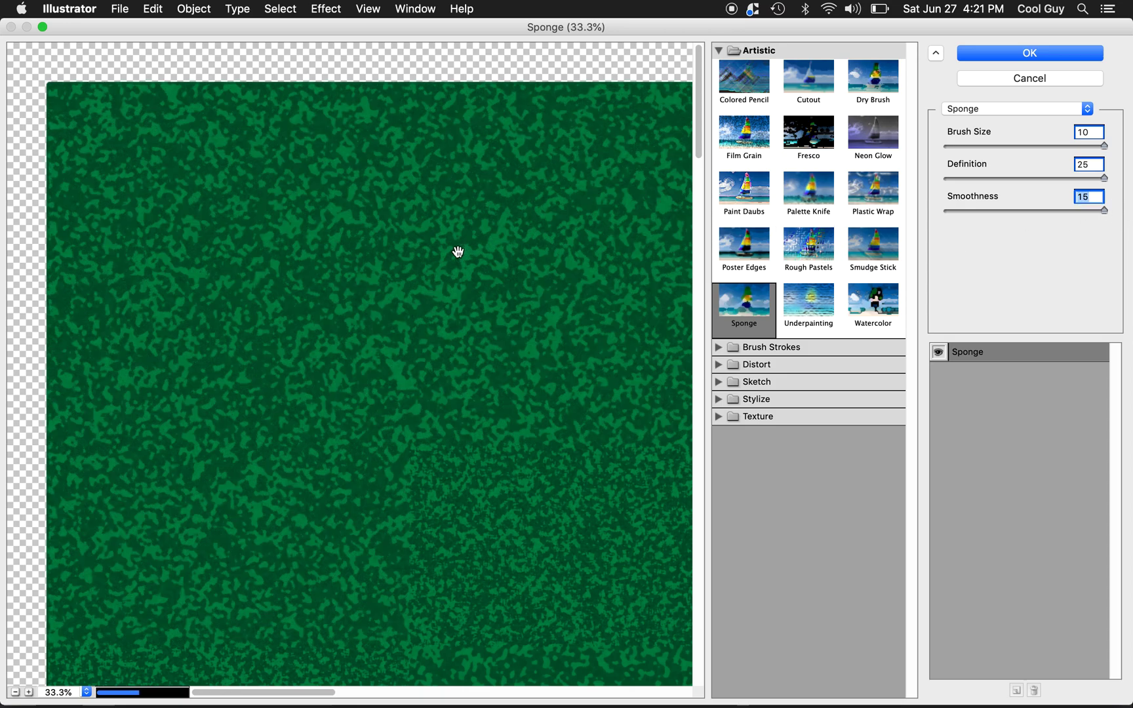
pyautogui.click(1017, 55)
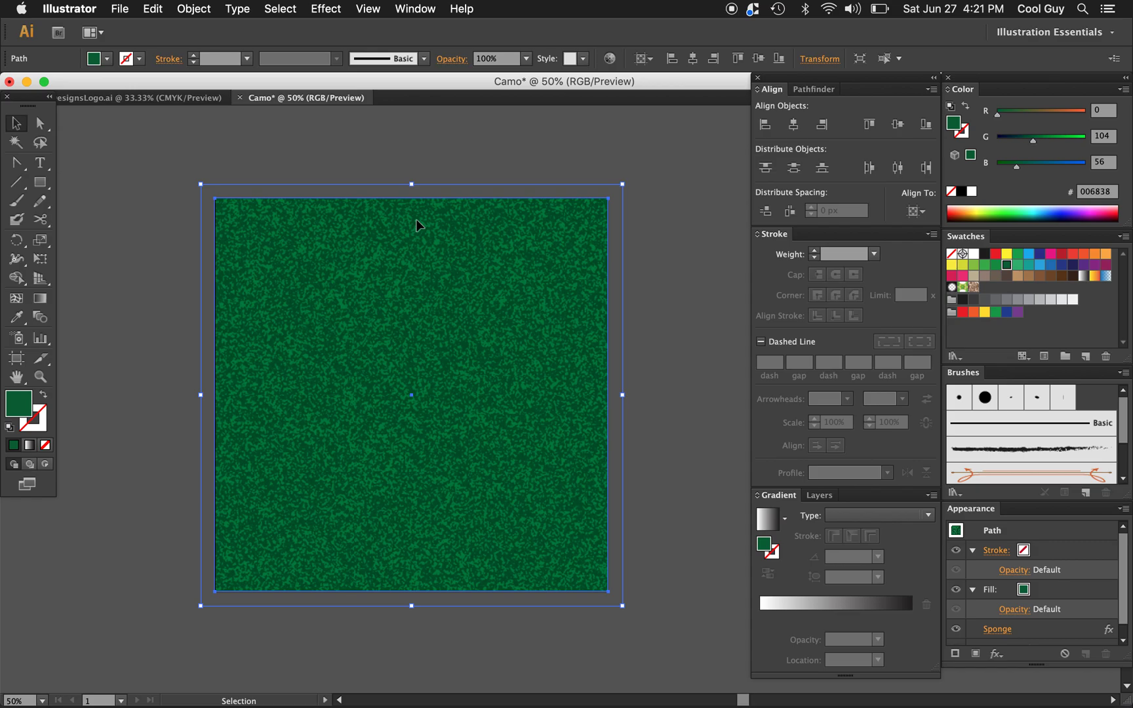
# - Zoom in to inspect the fine mottled Sponge texture on the green square
pyautogui.press('z')
pyautogui.click(530, 336)
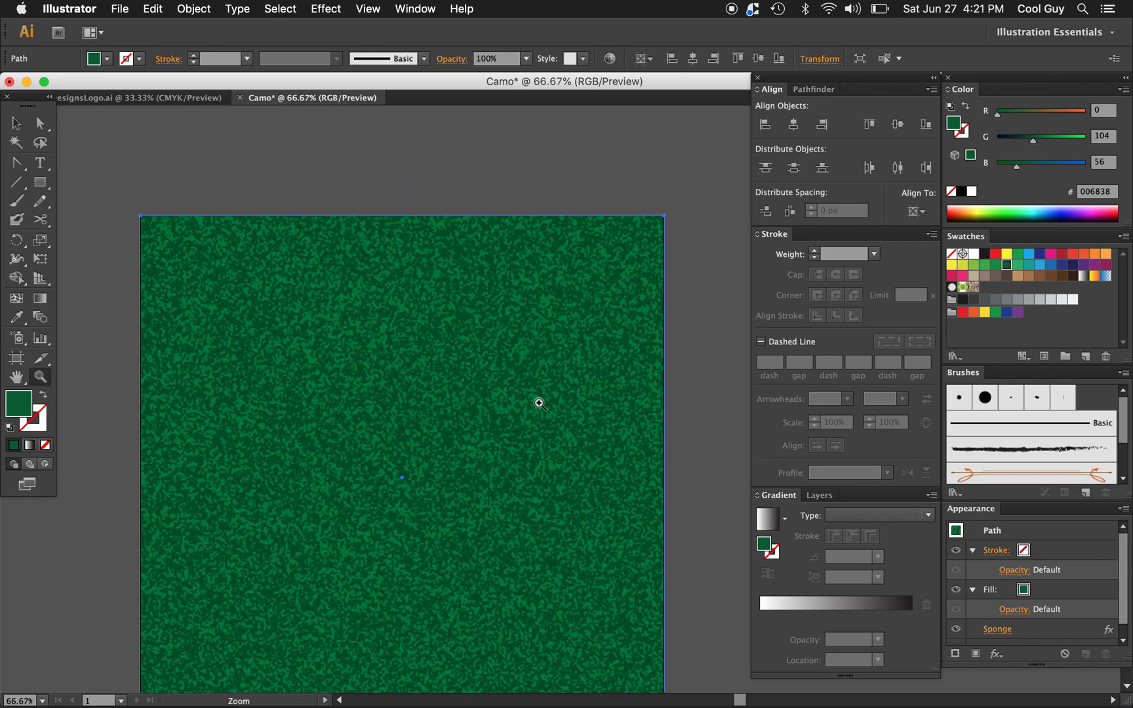
pyautogui.press('v')
pyautogui.scroll(-3, 481, 396)
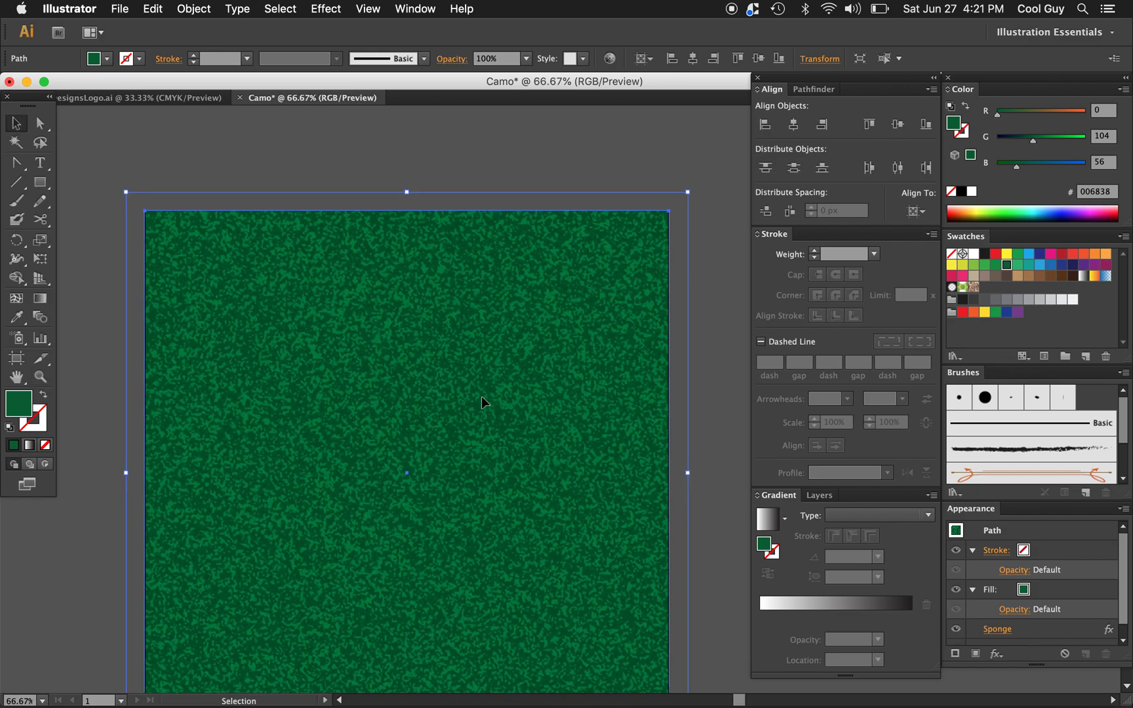
pyautogui.scroll(-1, 482, 398)
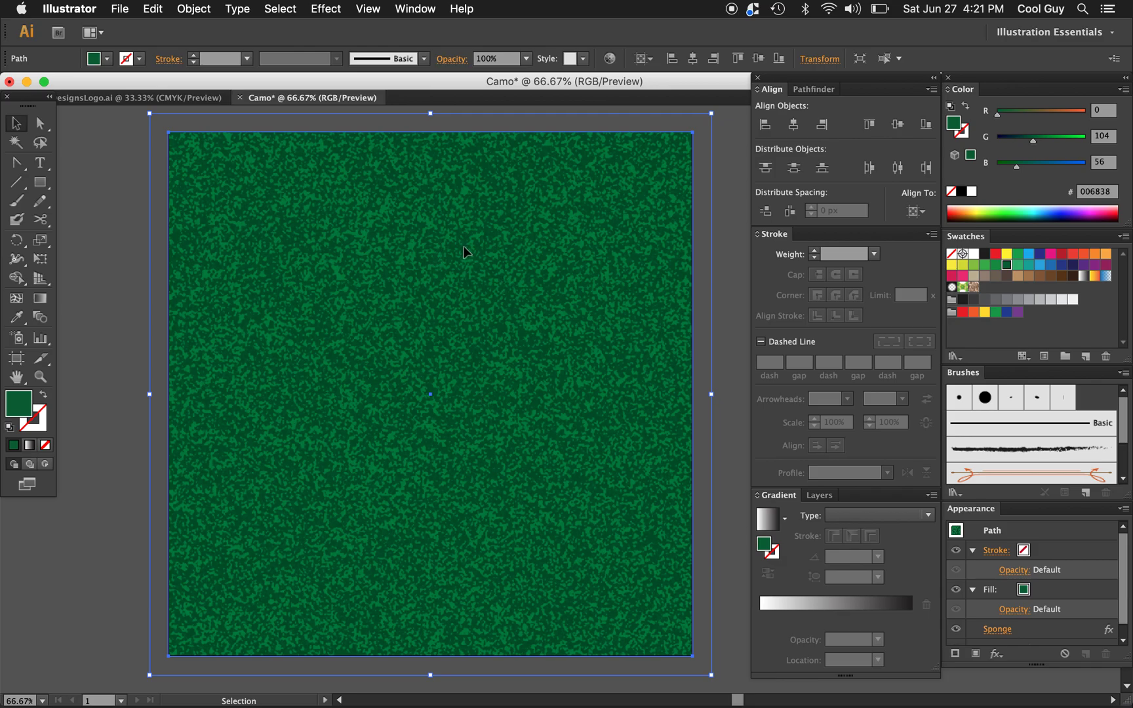
# - Rasterize the textured square as an RGB, 300 ppi image with a white background
pyautogui.press('a')
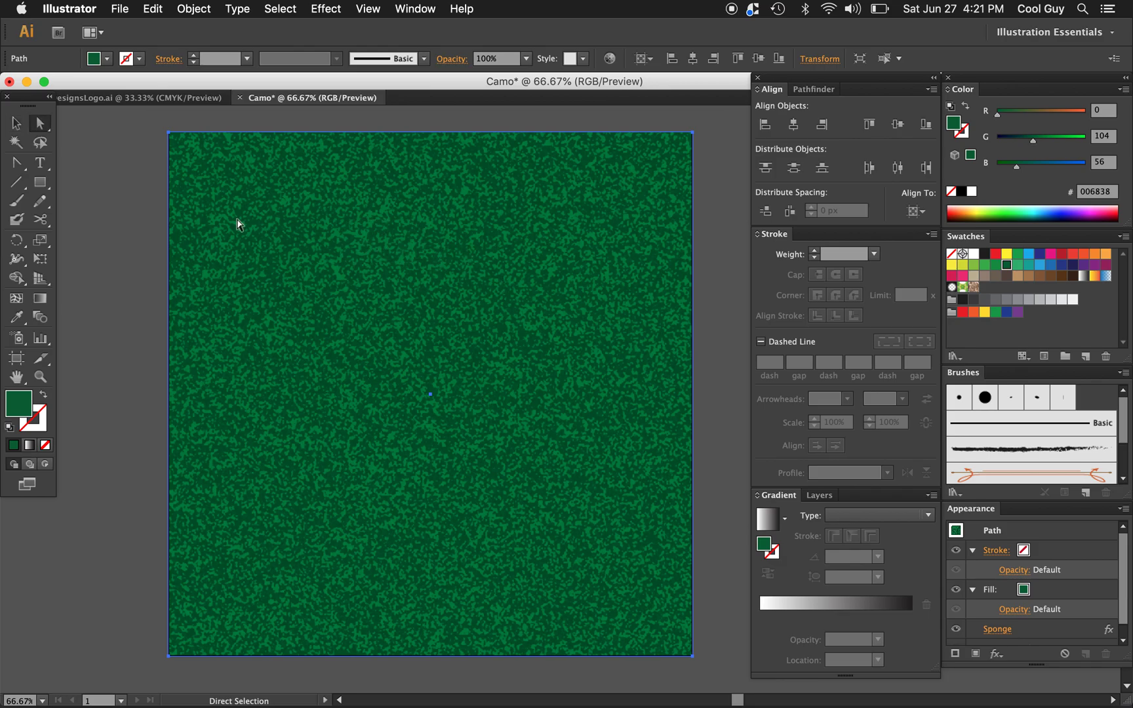
pyautogui.press('v')
pyautogui.click(126, 220)
pyautogui.click(294, 225)
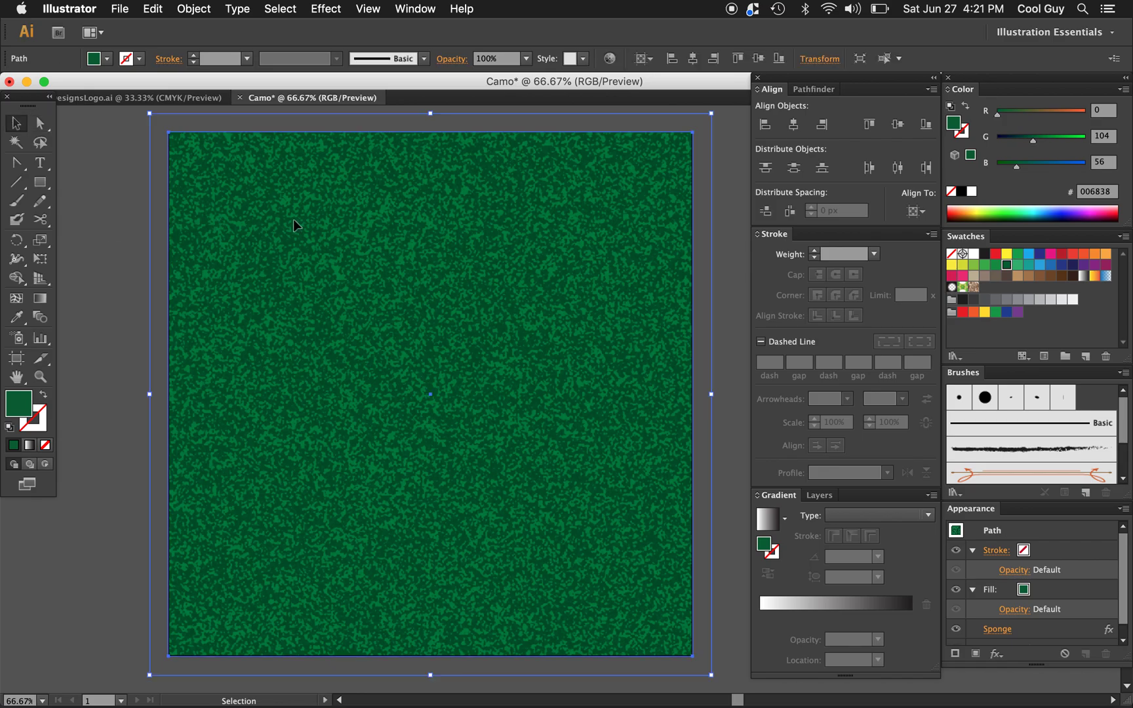
pyautogui.click(209, 15)
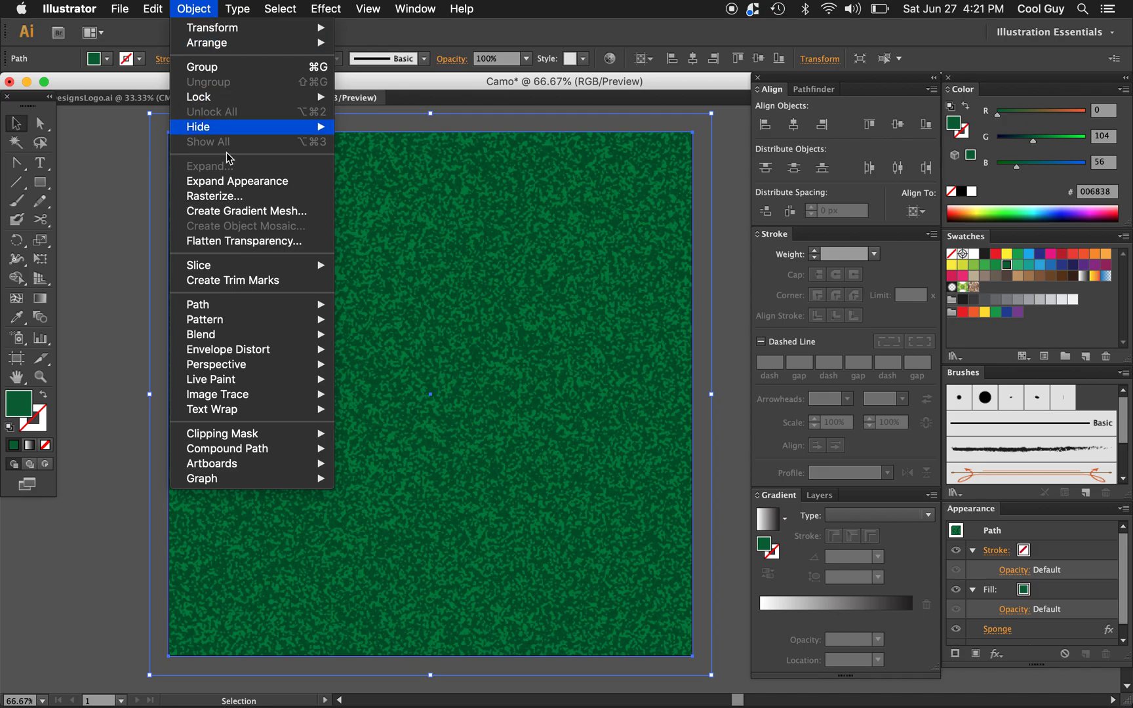
pyautogui.click(219, 200)
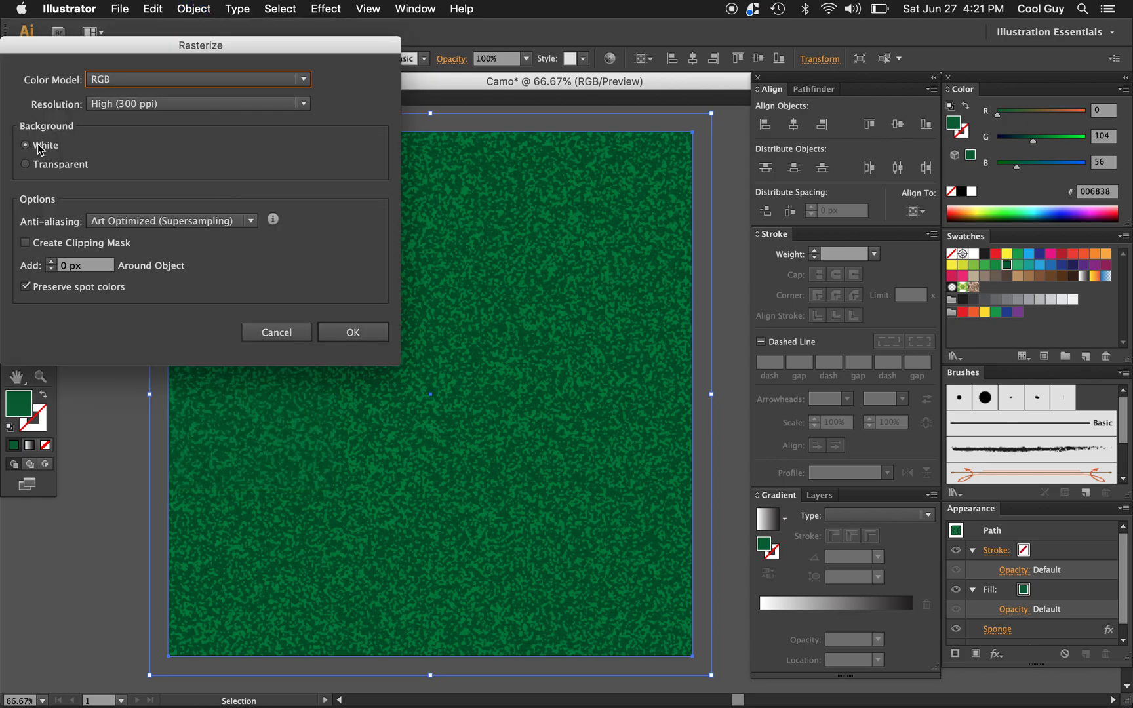
pyautogui.click(354, 332)
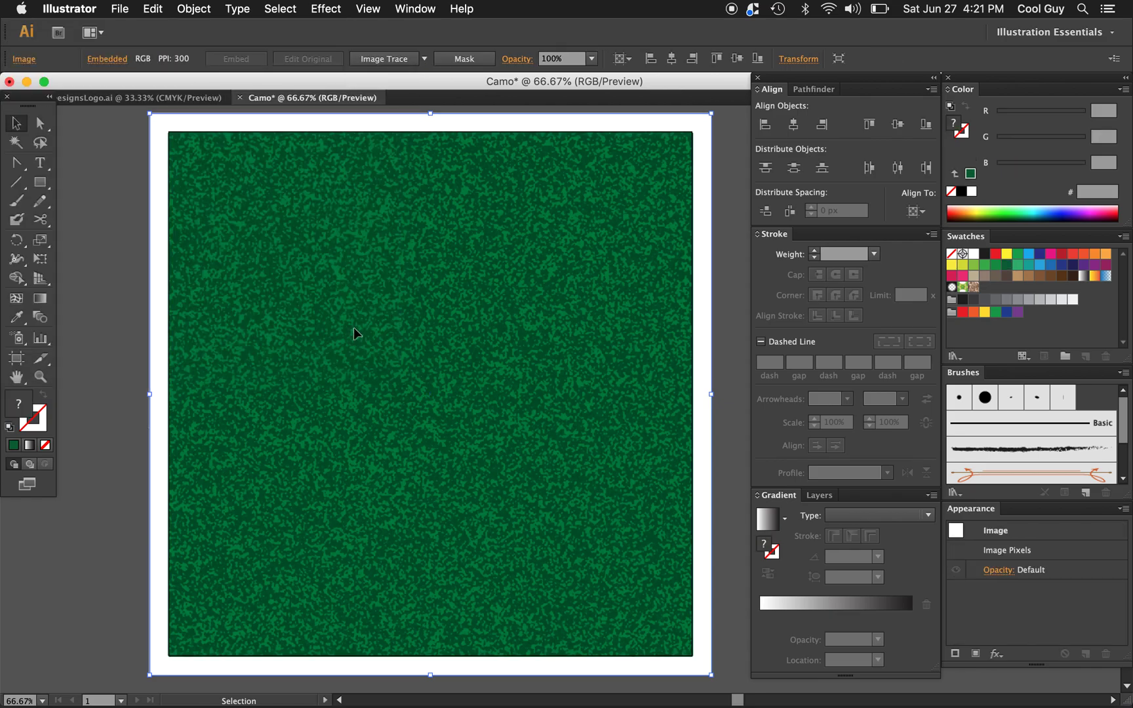
pyautogui.hscroll(5, 389, 251)
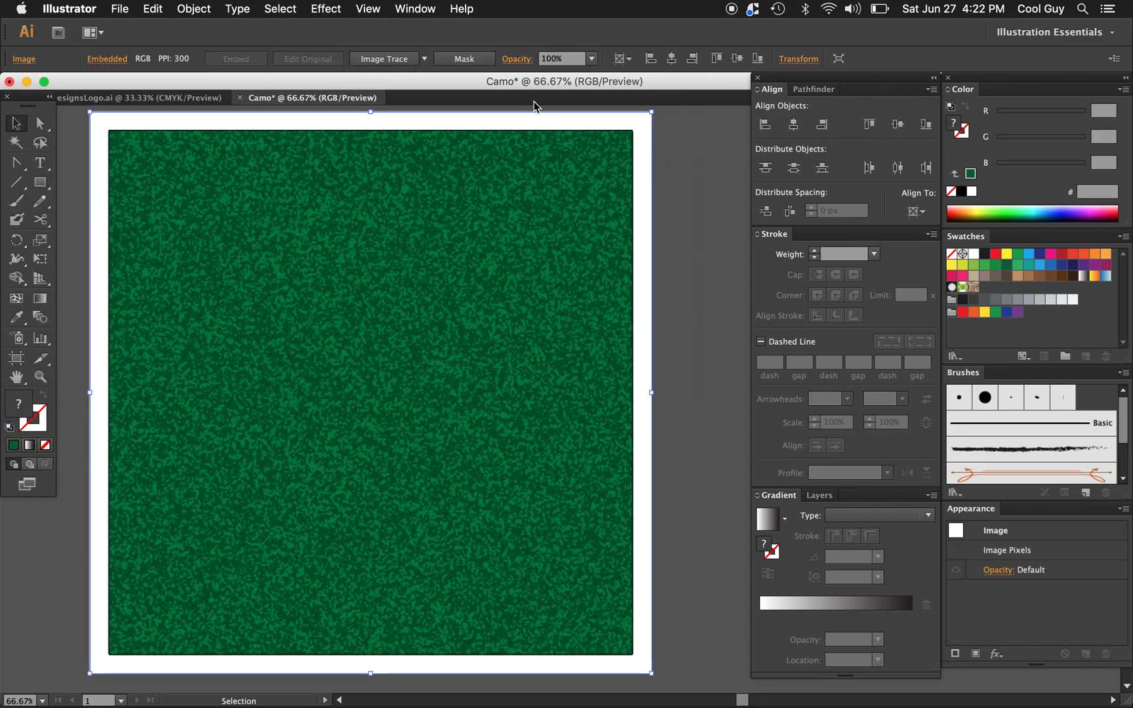
# - Image Trace the rasterized camo with the 3 Colors preset and expand it into paths
pyautogui.click(425, 60)
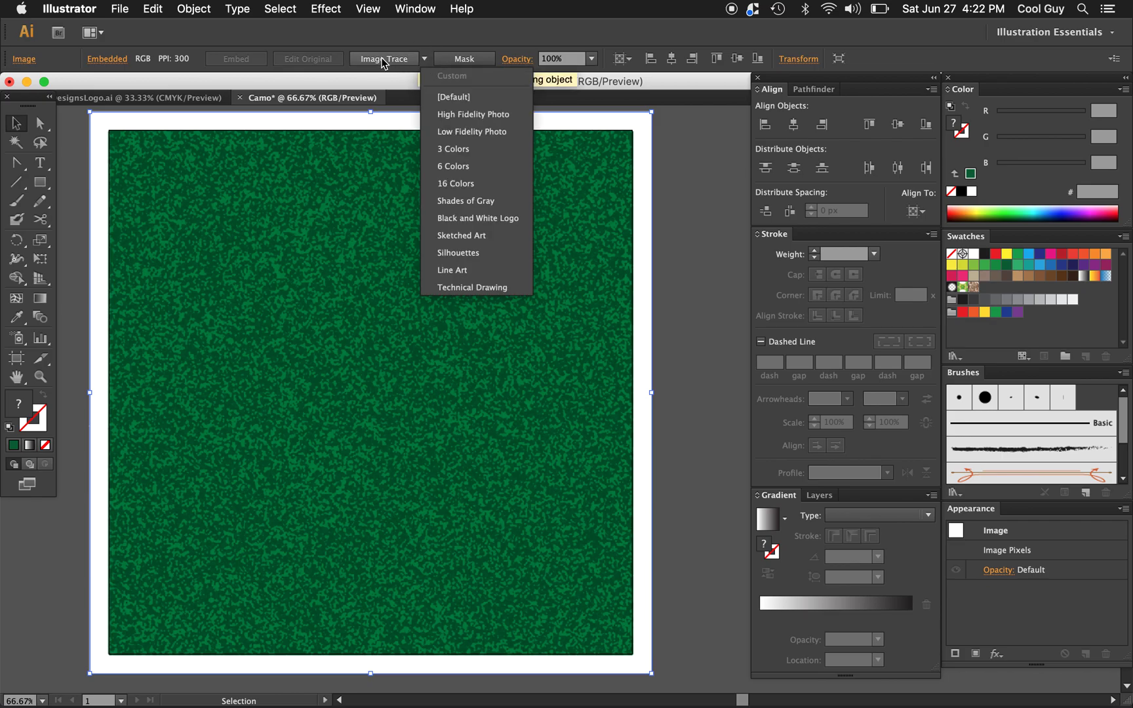
pyautogui.click(463, 151)
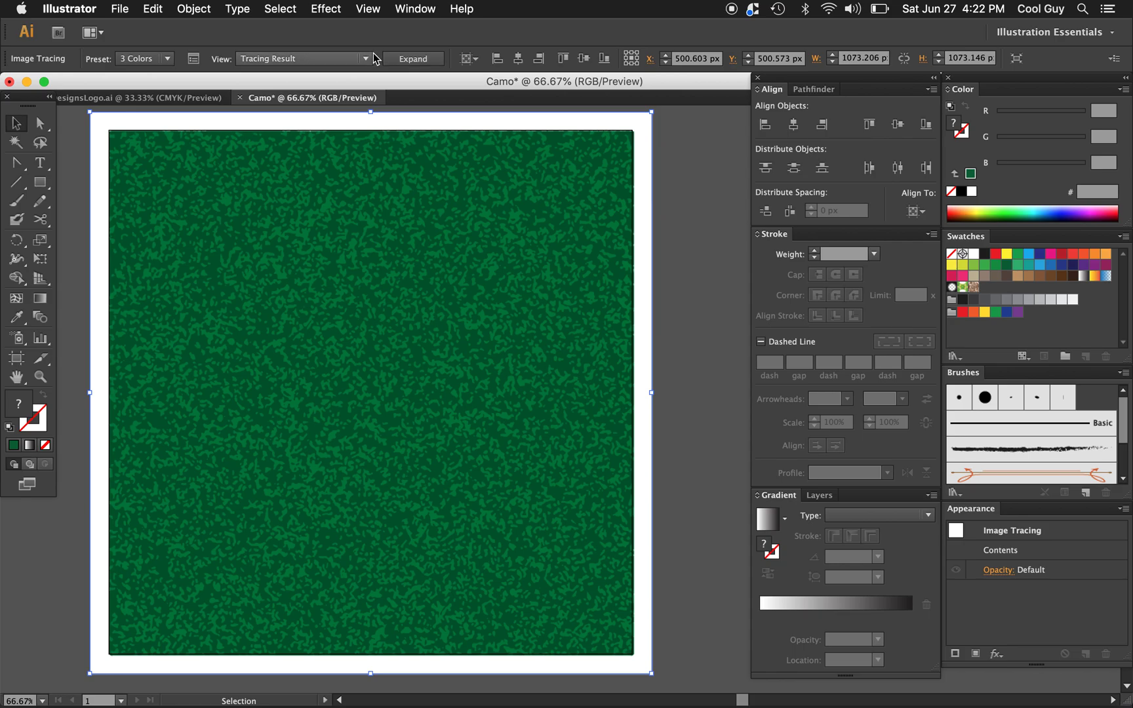
pyautogui.click(411, 60)
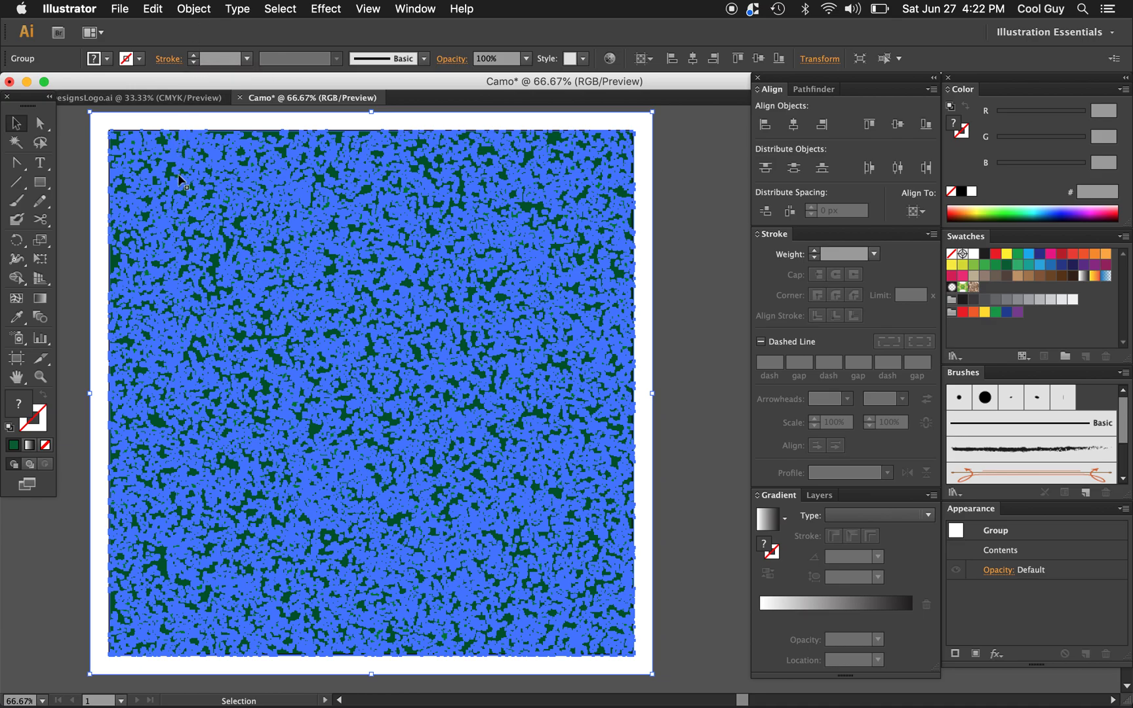
# - Ungroup the expanded trace and delete the white border around the camo
pyautogui.click(199, 10)
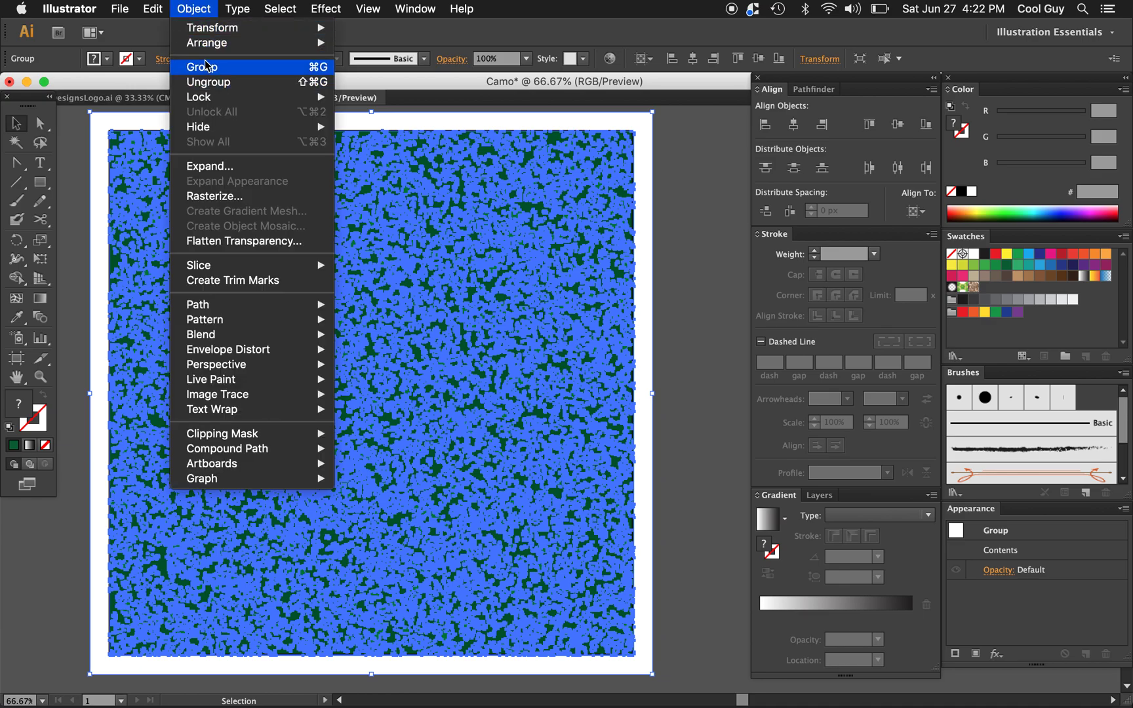
pyautogui.click(209, 82)
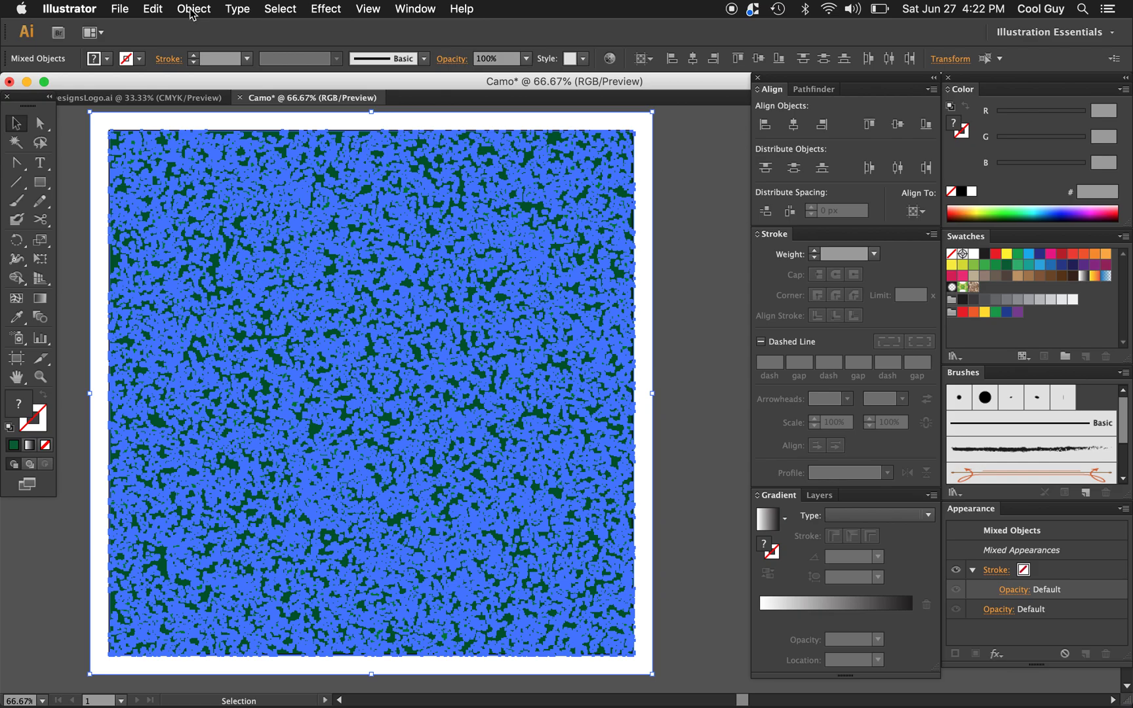
pyautogui.click(193, 10)
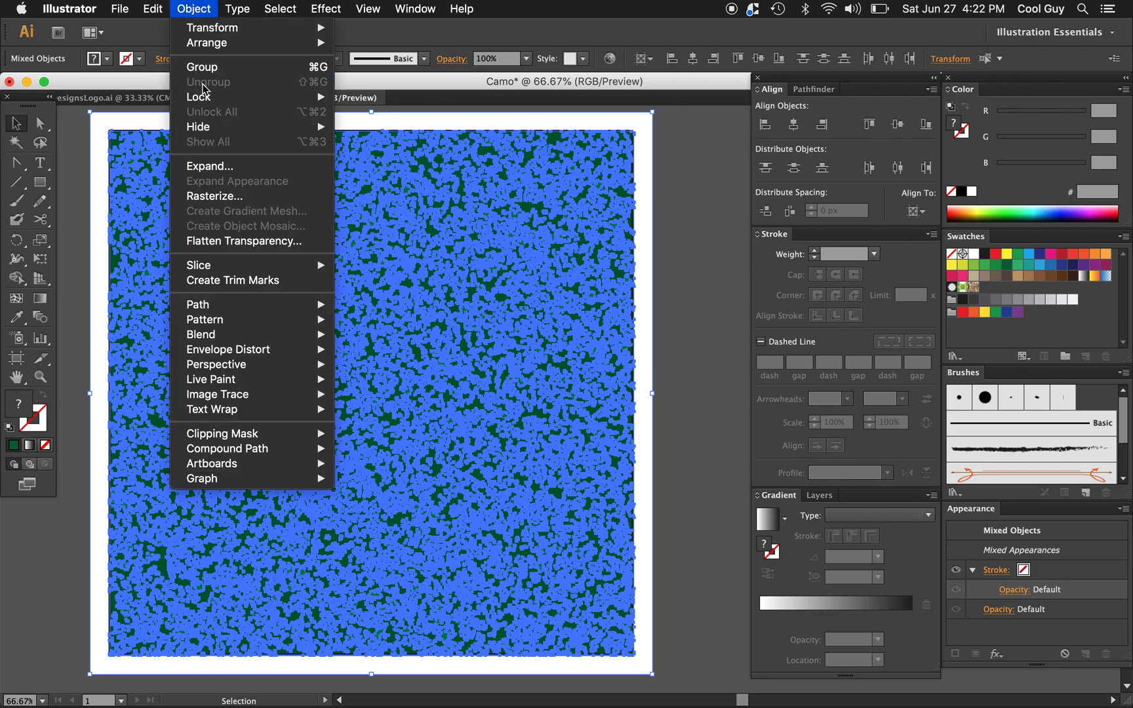
pyautogui.click(708, 161)
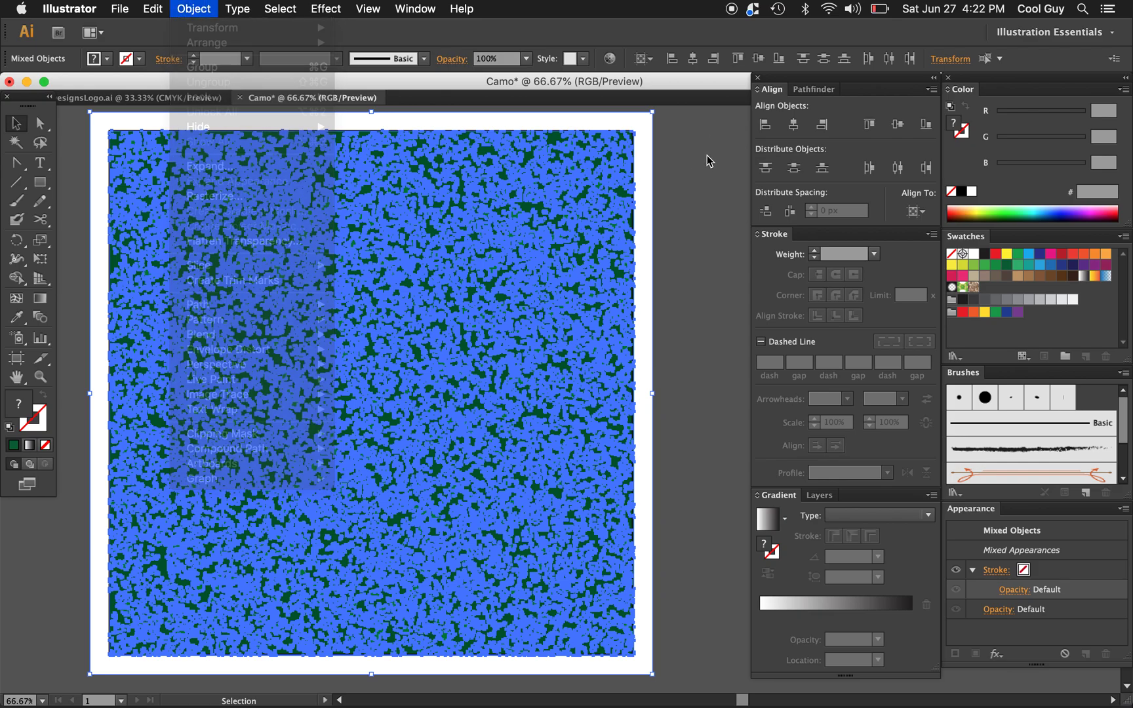
pyautogui.press('super+8')
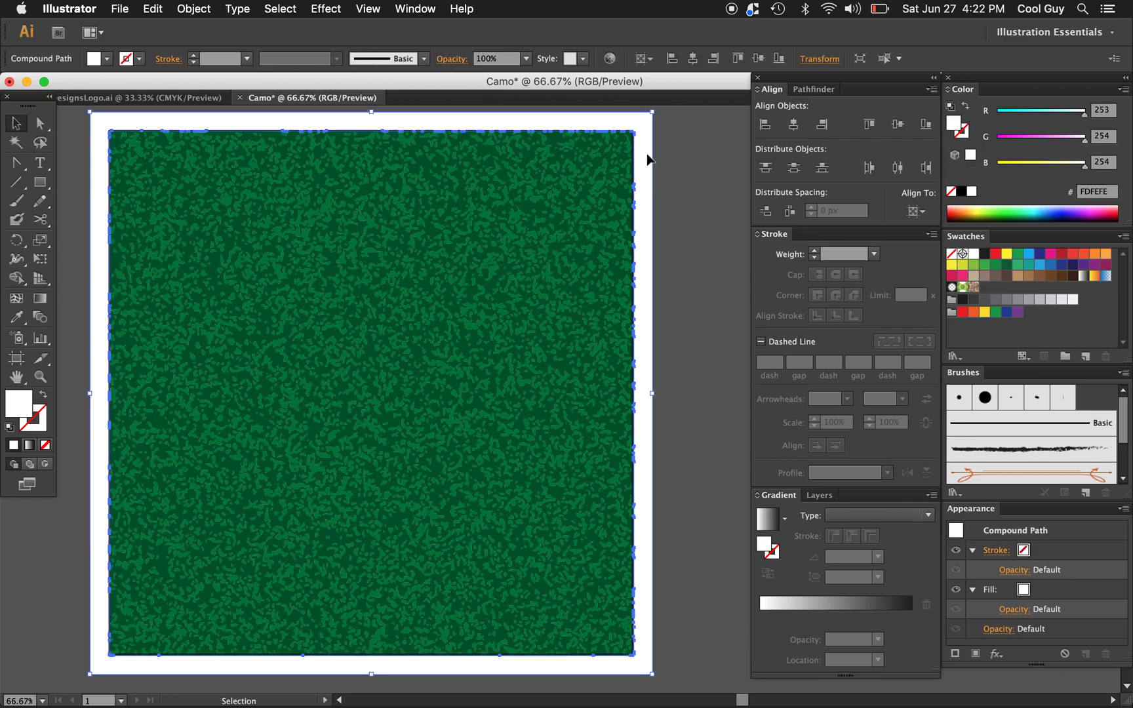
pyautogui.press('Delete')
# - Zoom in to 200% to inspect the two-tone green camo pattern
pyautogui.press('z')
pyautogui.click(531, 246)
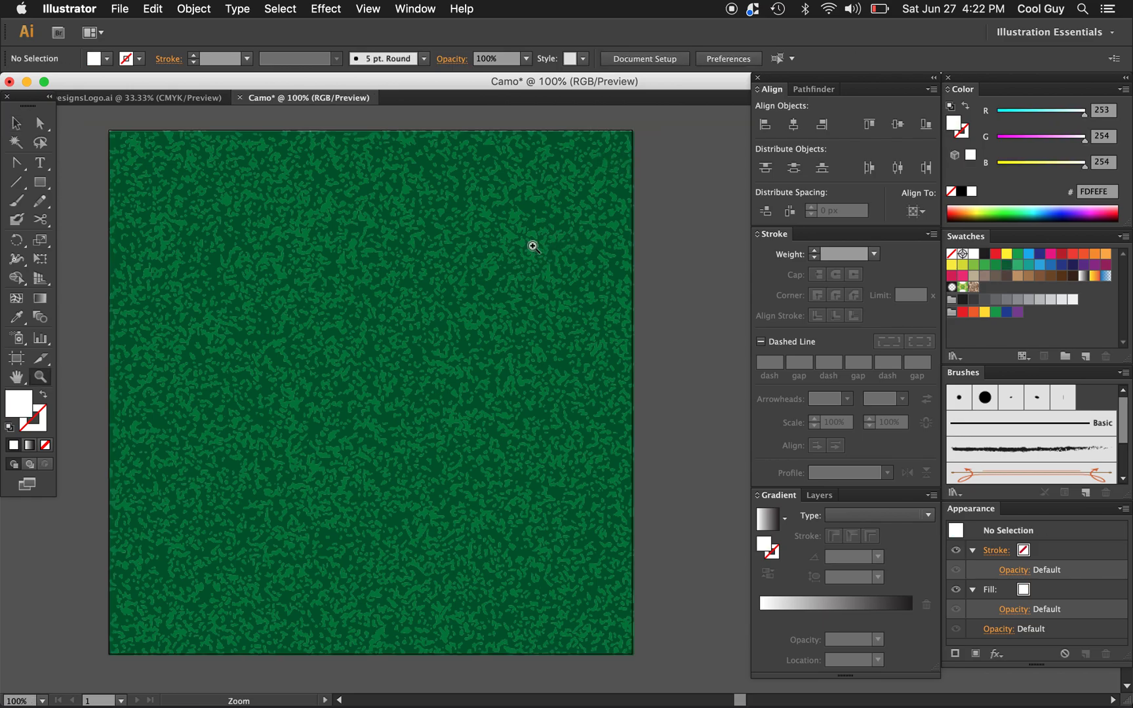
pyautogui.click(566, 258)
pyautogui.click(589, 319)
pyautogui.scroll(-3, 589, 322)
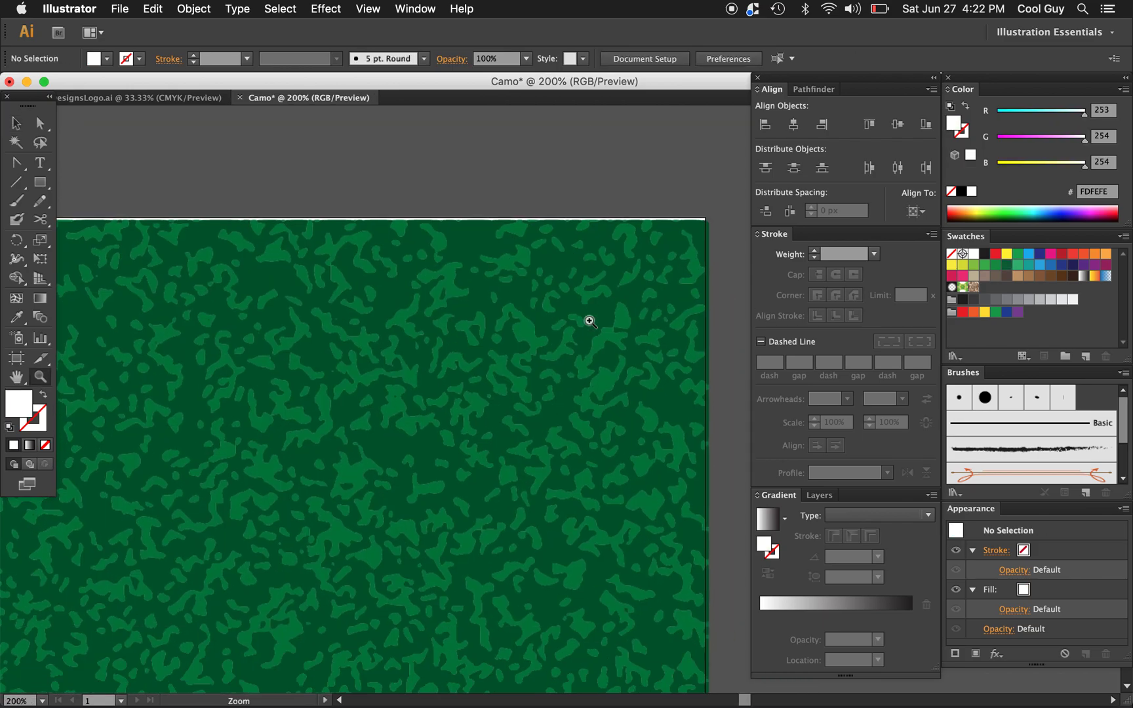
pyautogui.press('v')
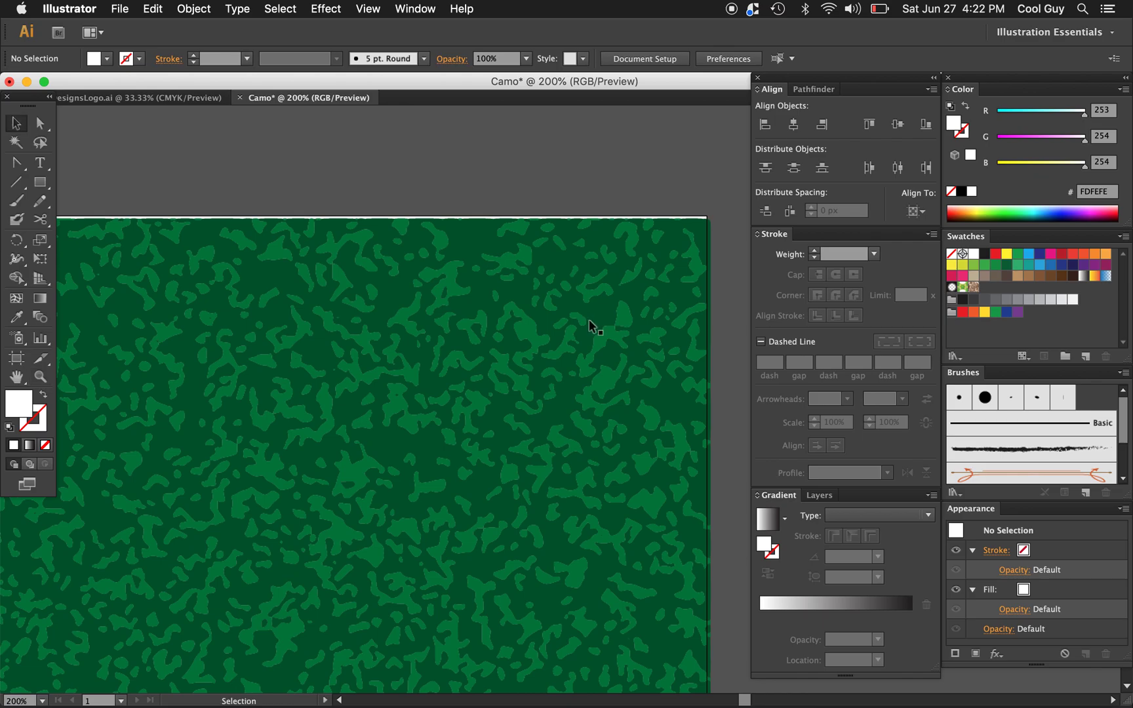
pyautogui.click(402, 322)
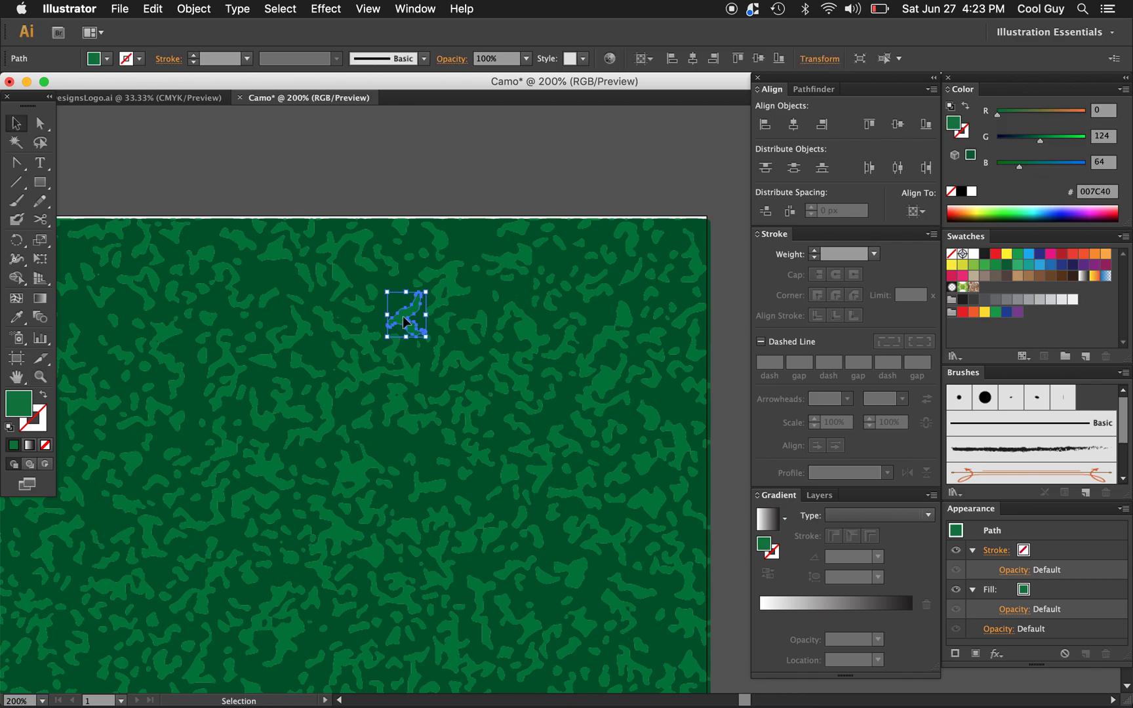
pyautogui.click(474, 239)
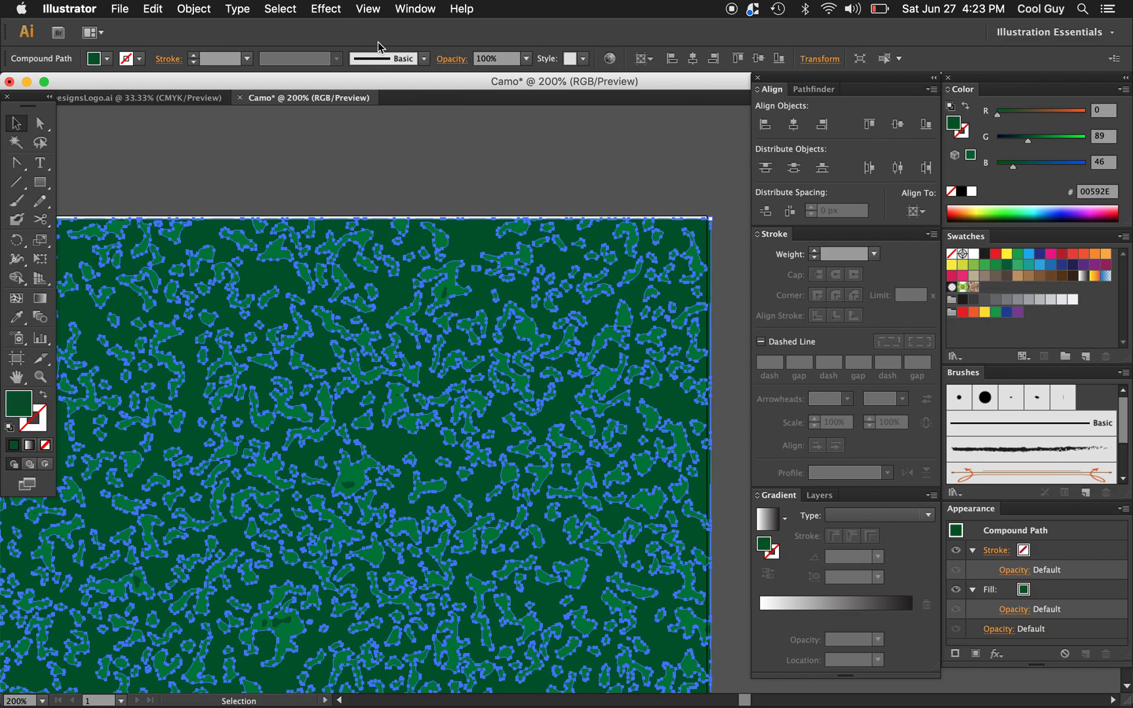
pyautogui.click(280, 9)
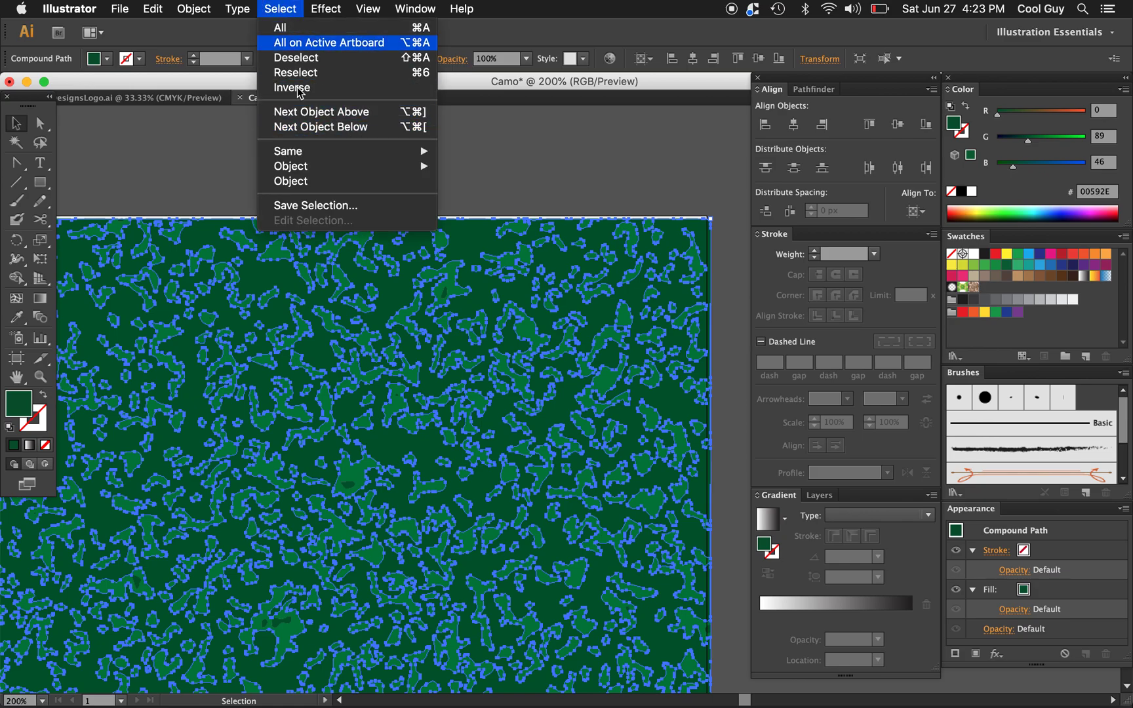
pyautogui.moveTo(328, 156)
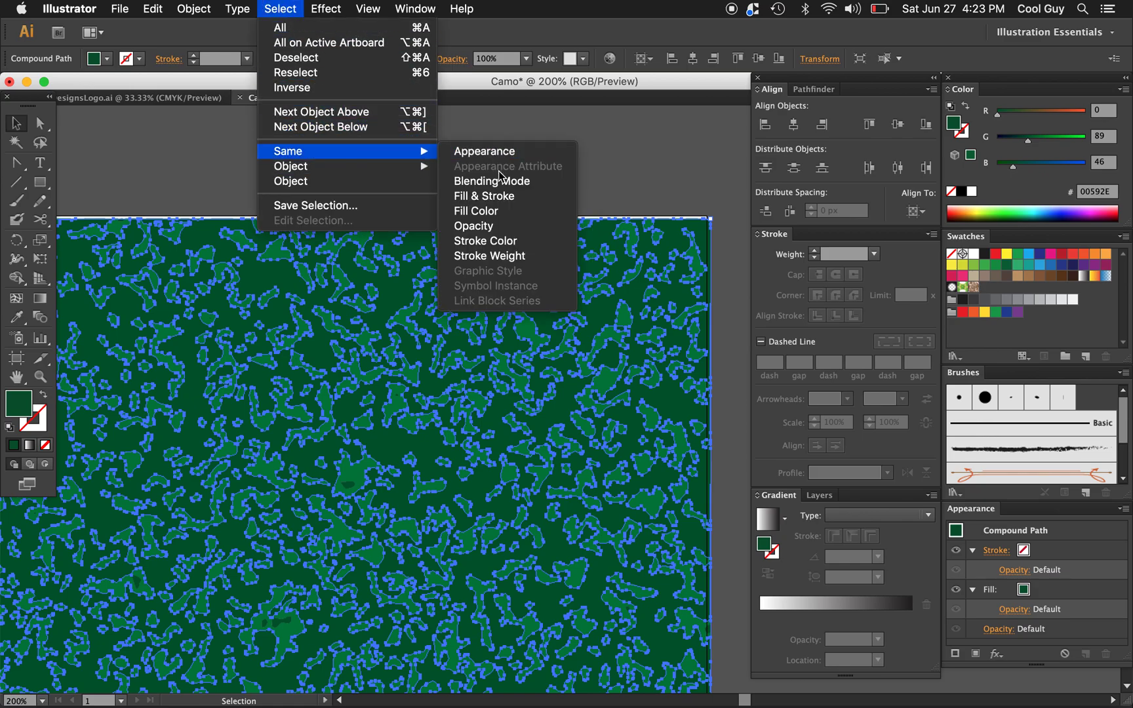
pyautogui.click(513, 209)
pyautogui.press('z')
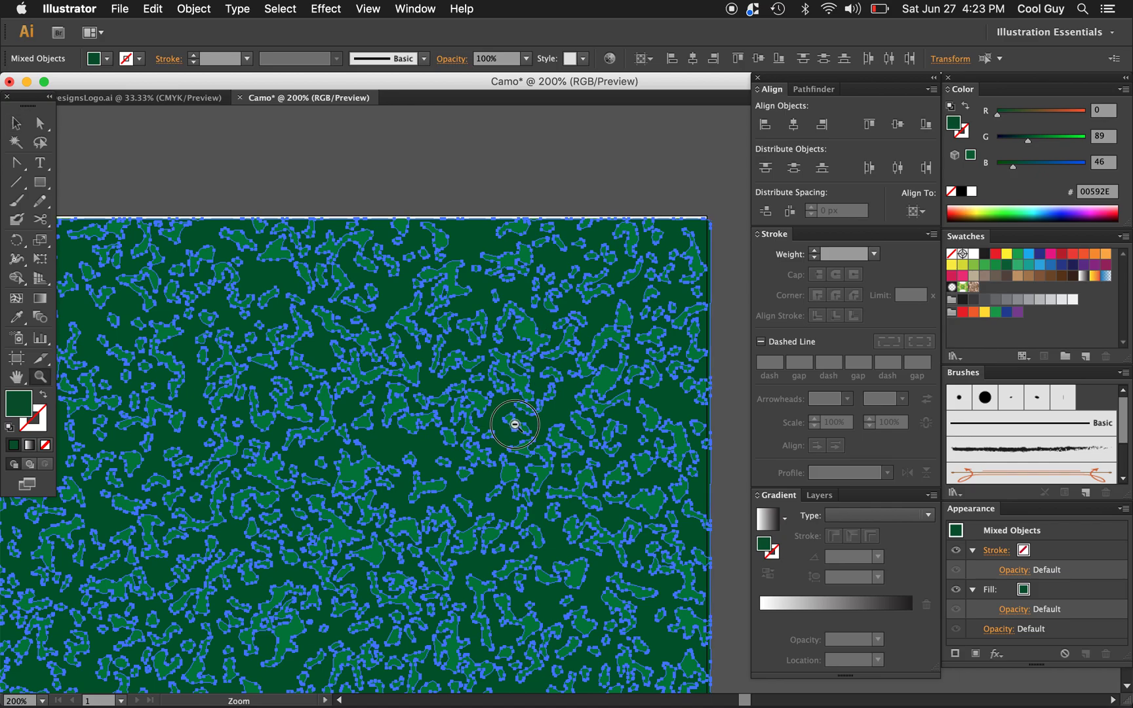
pyautogui.keyDown('alt'); pyautogui.click(516, 424); pyautogui.keyUp('alt')
pyautogui.press('super+shift+a')
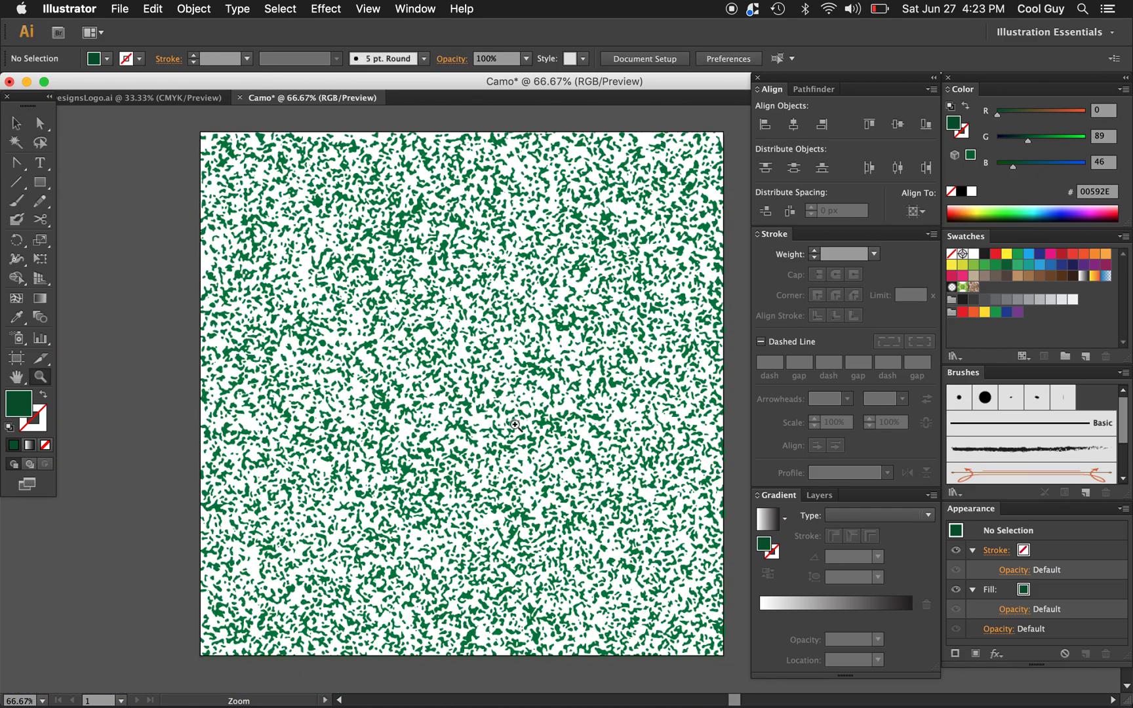
pyautogui.hscroll(3, 515, 424)
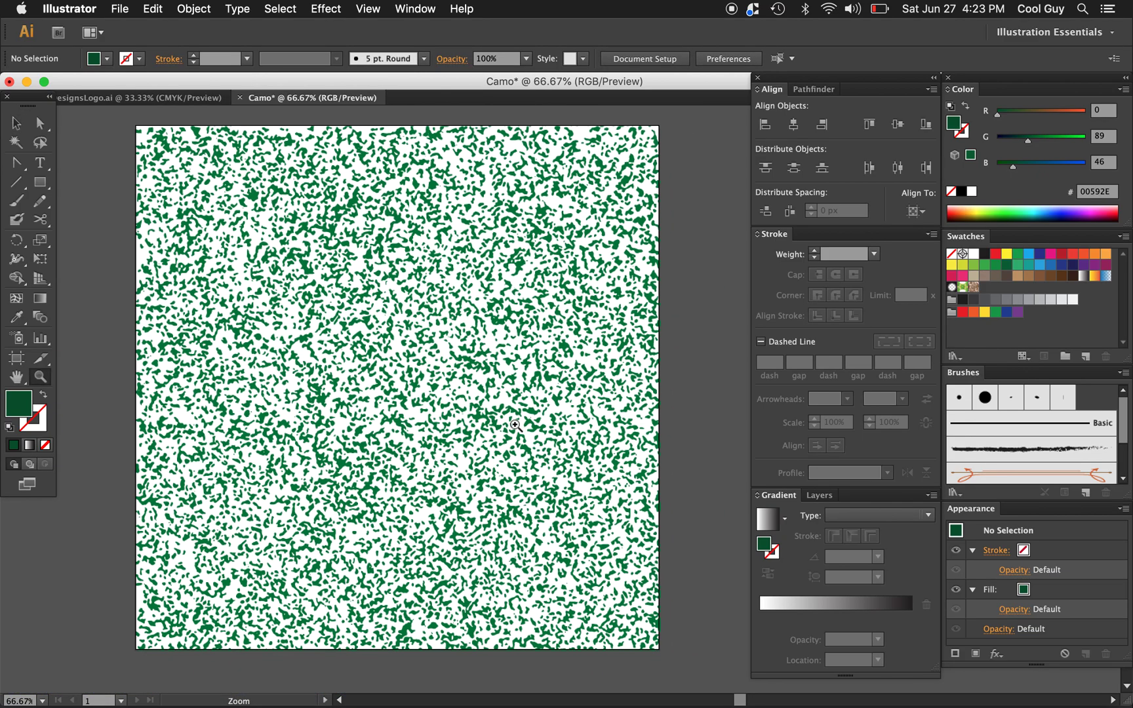
pyautogui.press('v')
pyautogui.moveTo(678, 119); pyautogui.dragTo(120, 670)
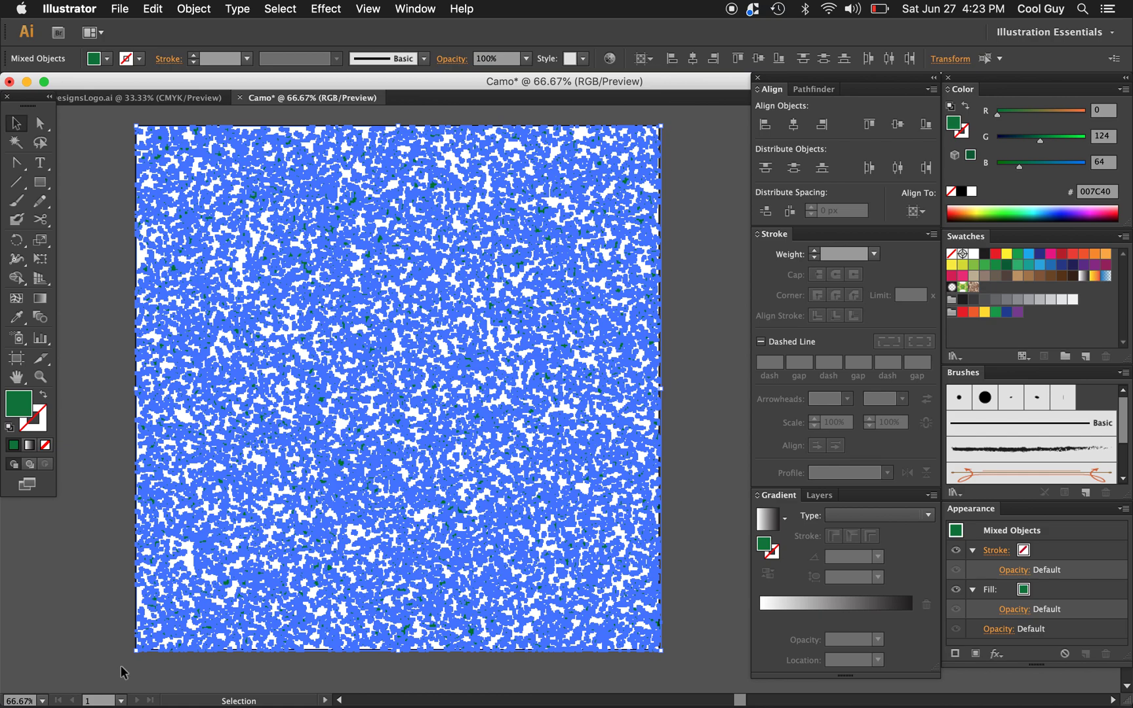
# - Group the camo specks and recolour them with a lighter green swatch
pyautogui.click(192, 9)
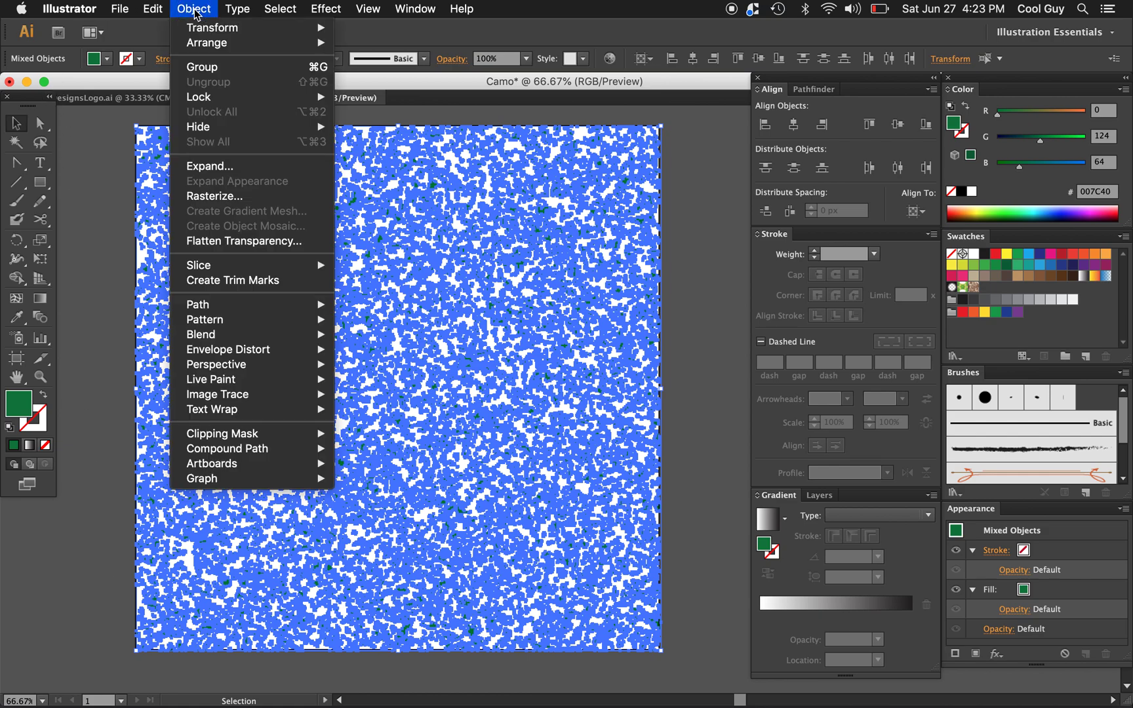
pyautogui.click(196, 68)
pyautogui.click(717, 228)
pyautogui.press('super+a')
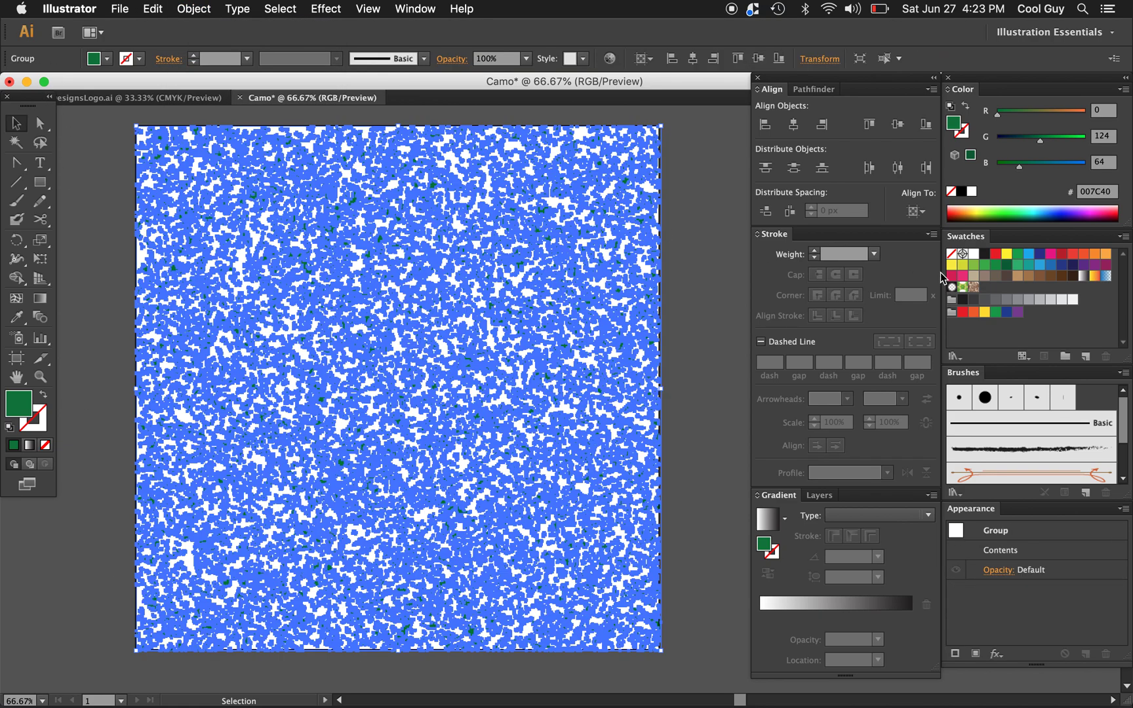
pyautogui.click(984, 265)
pyautogui.click(713, 252)
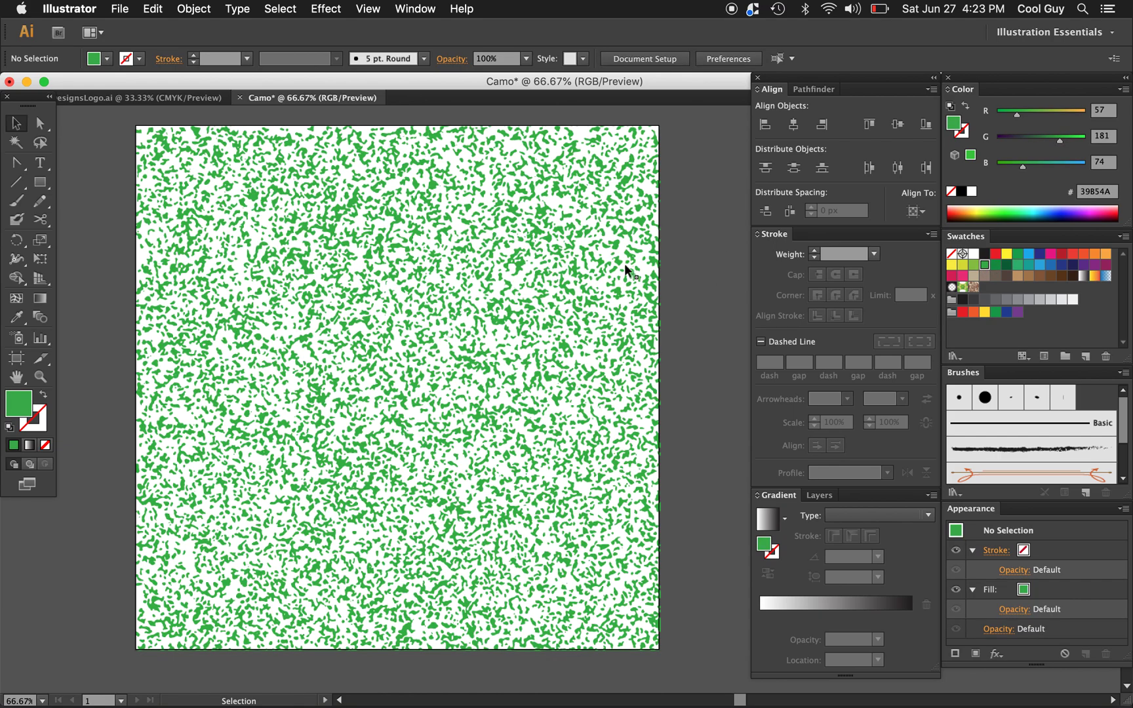
# - Add a 1200 px dark green square, centre it on the artboard, and send it behind the camo
pyautogui.press('m')
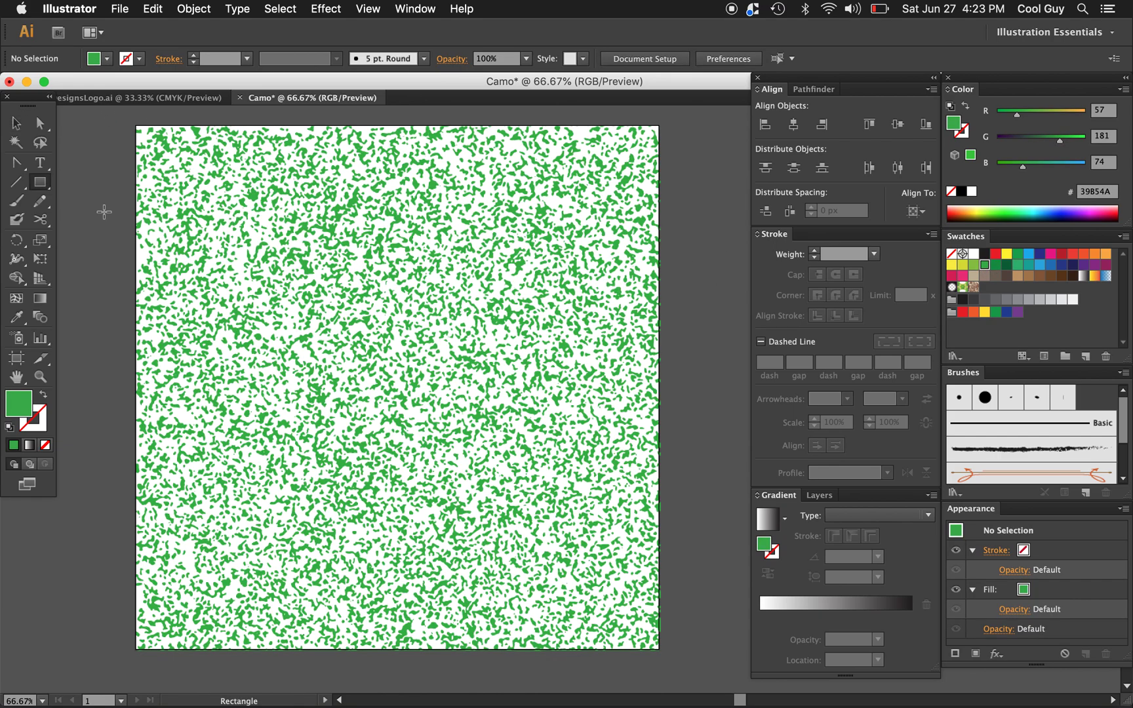
pyautogui.click(261, 265)
pyautogui.write('1200')
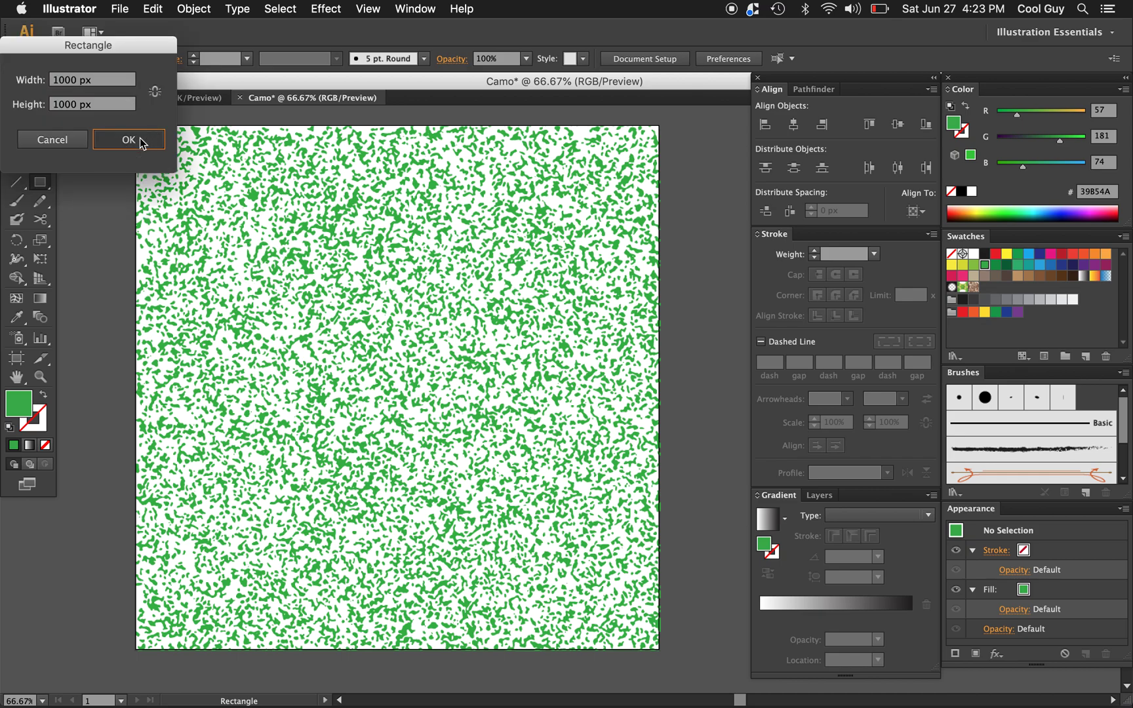
pyautogui.click(144, 141)
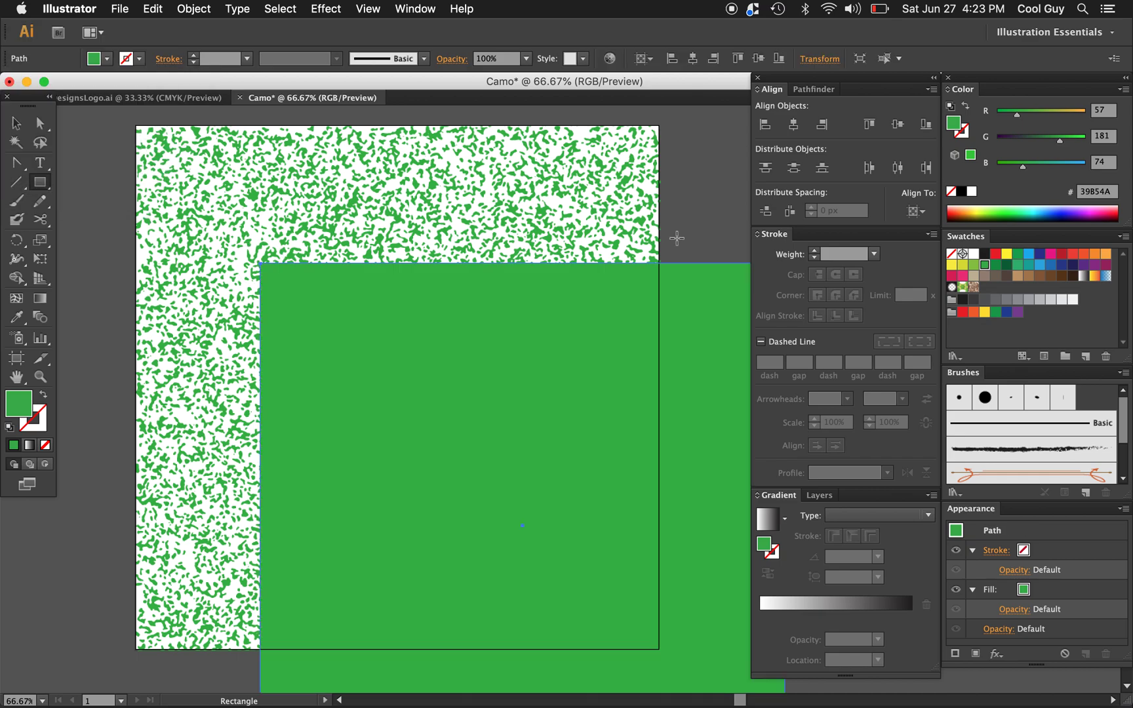
pyautogui.click(1007, 265)
pyautogui.click(793, 124)
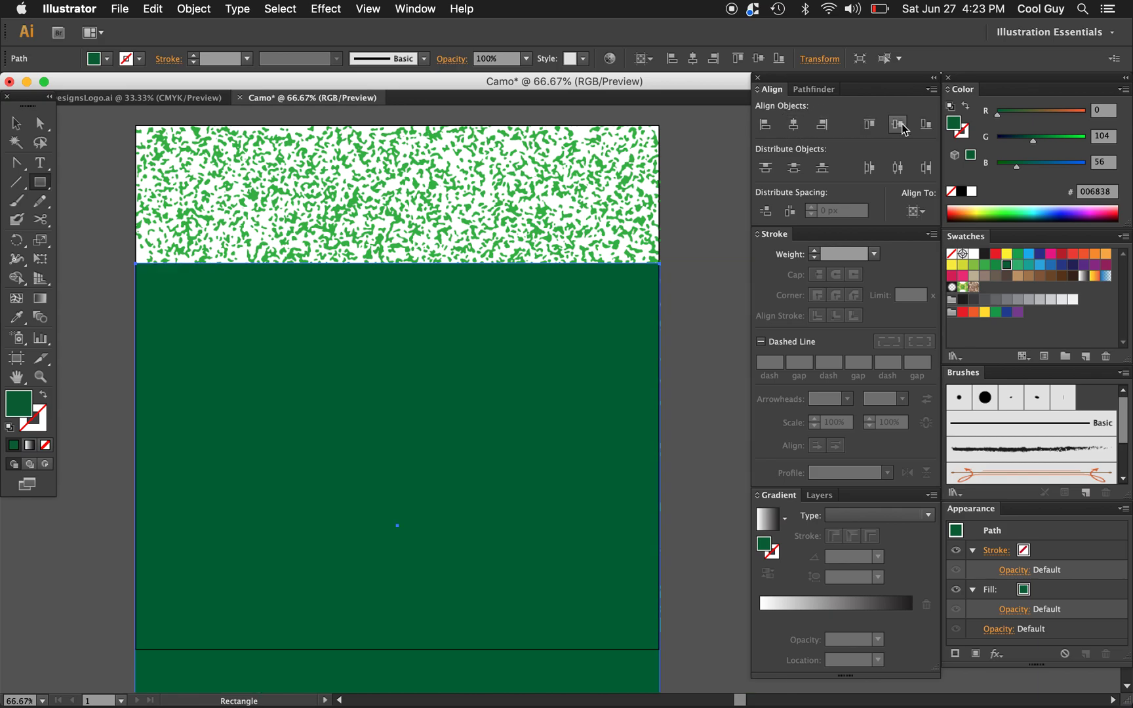
pyautogui.click(899, 124)
pyautogui.press('super+shift+bracketleft')
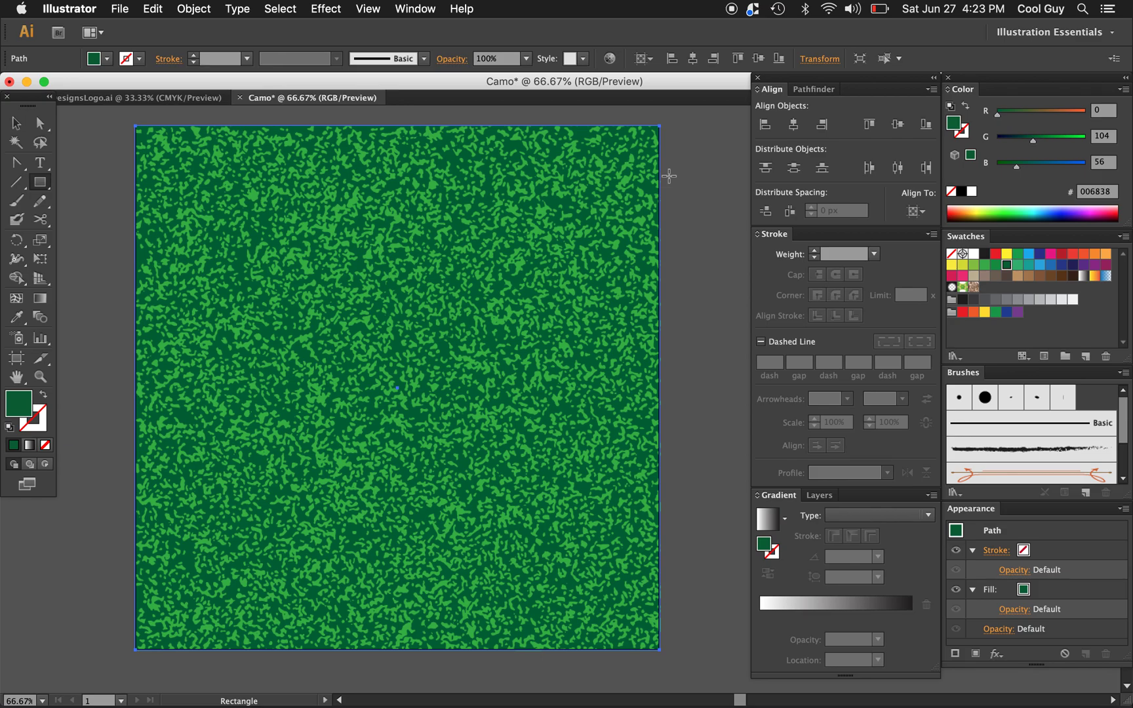
pyautogui.rightClick(668, 176)
# - Scale the light green camo group up from its centre until the specks spread far past the square
pyautogui.press('Escape')
pyautogui.press('v')
pyautogui.click(698, 375)
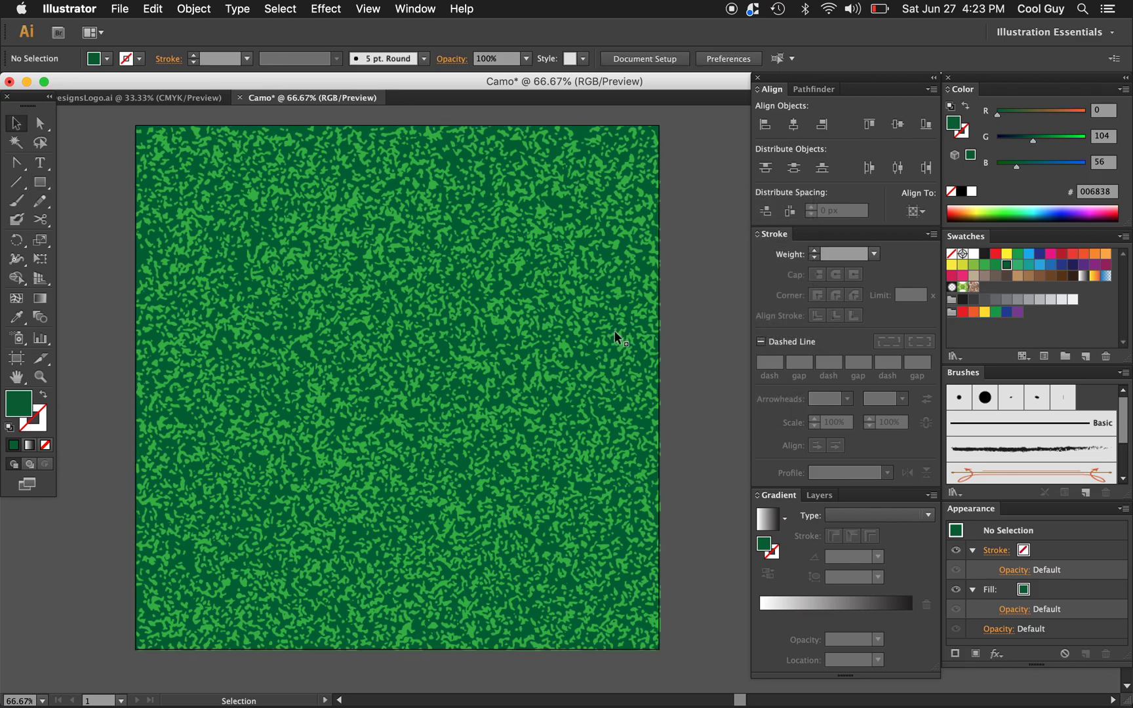
pyautogui.click(569, 341)
pyautogui.press('z')
pyautogui.keyDown('alt'); pyautogui.click(551, 374); pyautogui.keyUp('alt')
pyautogui.keyDown('alt'); pyautogui.click(556, 378); pyautogui.keyUp('alt')
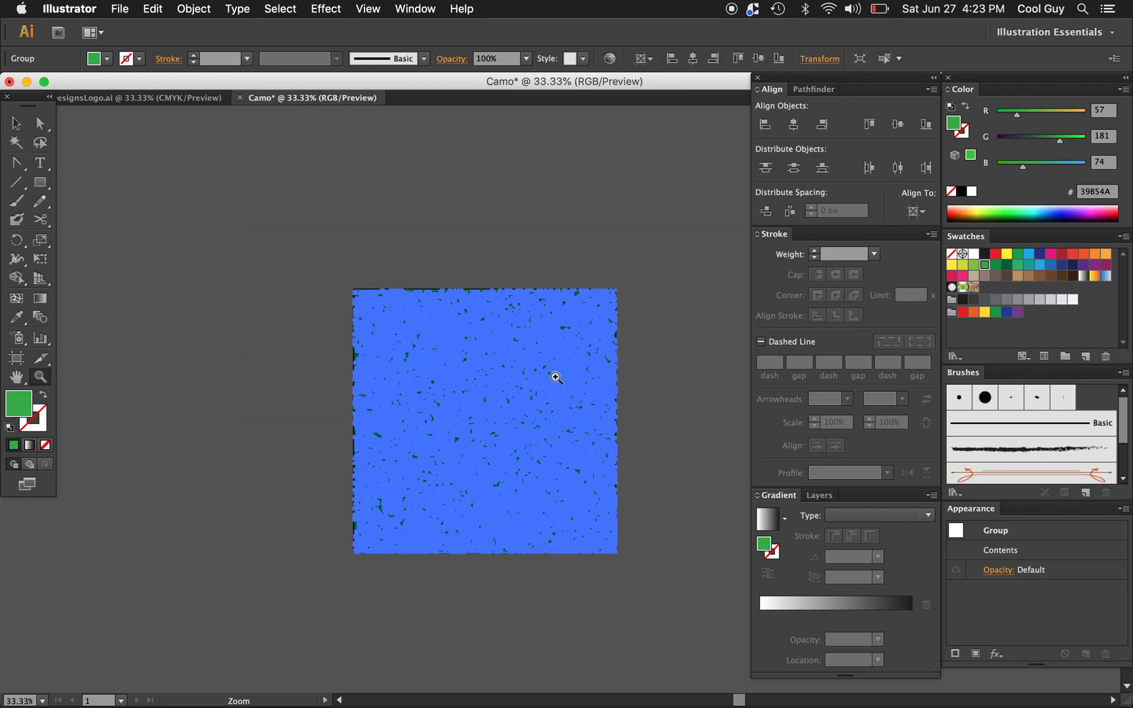
pyautogui.press('v')
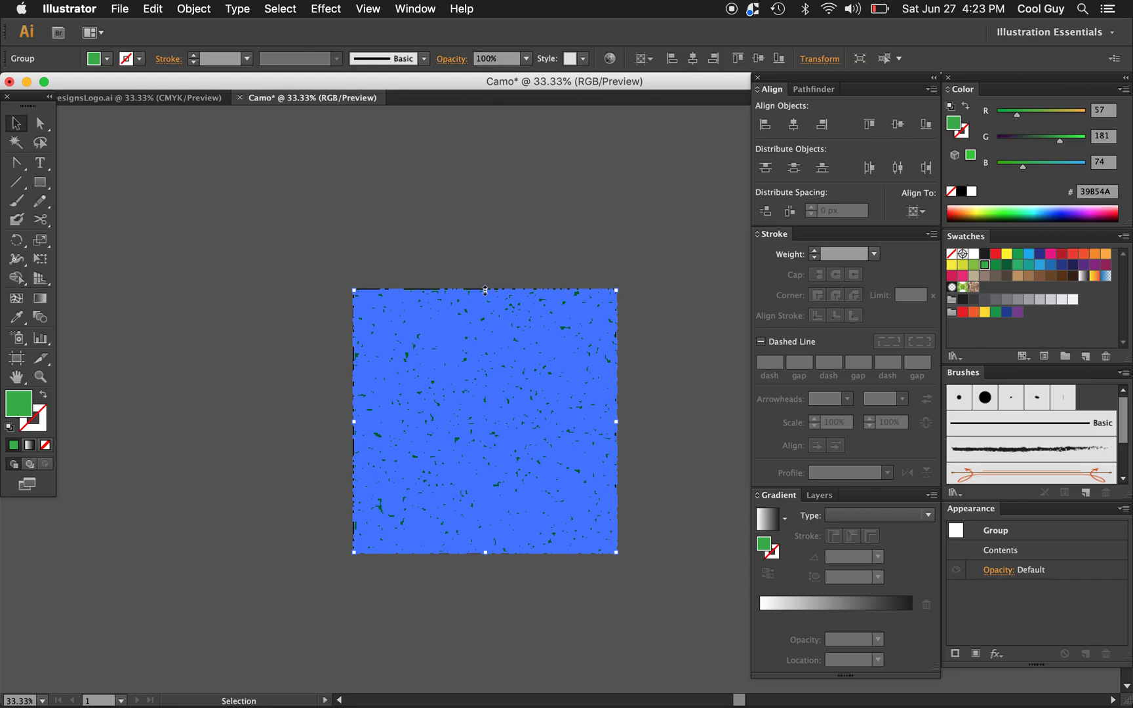
pyautogui.moveTo(485, 289); pyautogui.dragTo(485, 122)
pyautogui.click(131, 387)
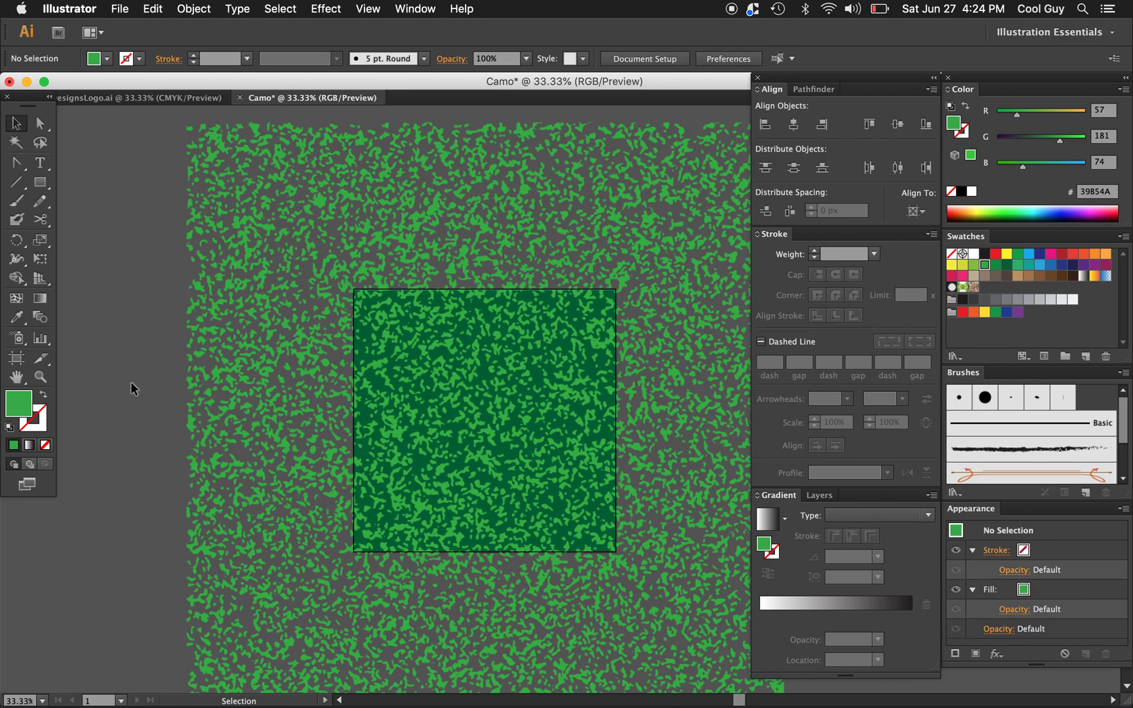
pyautogui.scroll(-5, 131, 386)
pyautogui.hscroll(5, 131, 387)
# - Marquee and delete the camo specks lying above and beside the dark green square
pyautogui.press('z')
pyautogui.keyDown('alt'); pyautogui.click(188, 390); pyautogui.keyUp('alt')
pyautogui.hscroll(-5, 189, 390)
pyautogui.hscroll(5, 188, 390)
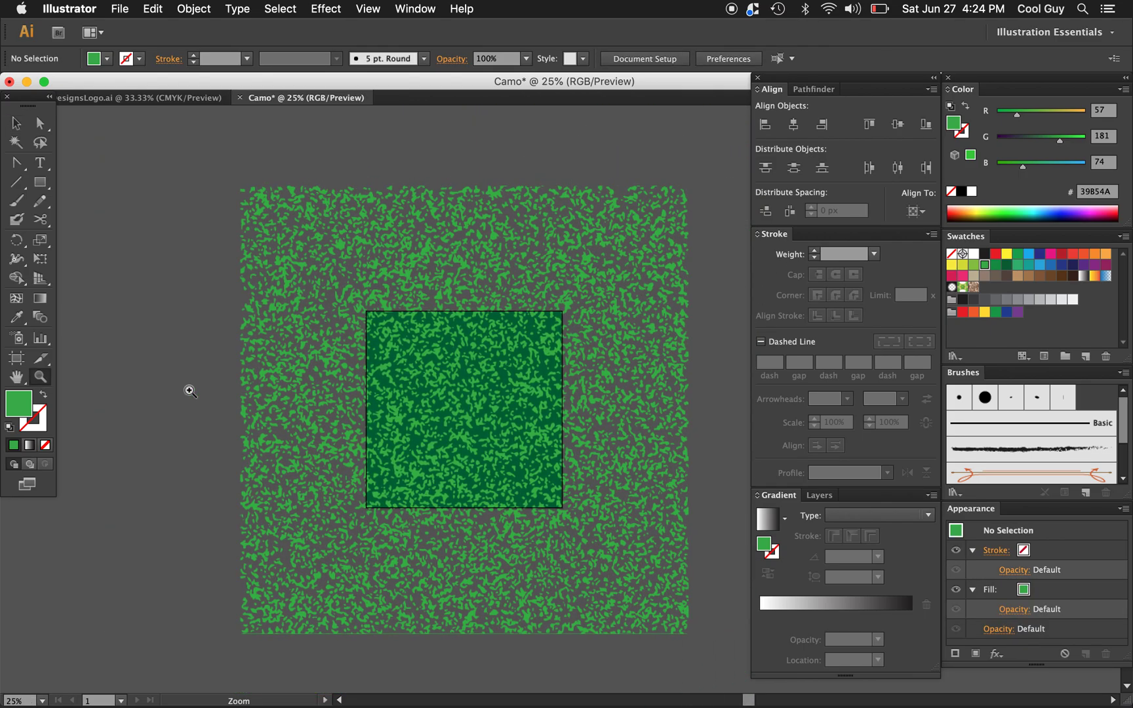
pyautogui.press('a')
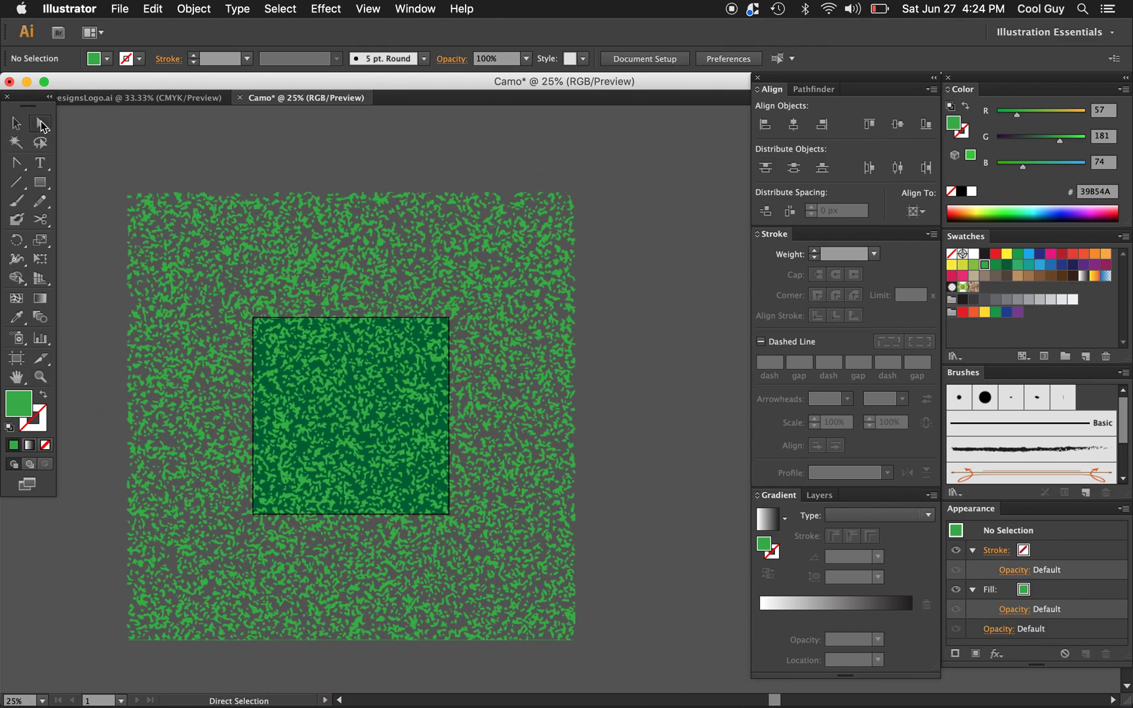
pyautogui.moveTo(87, 146); pyautogui.dragTo(92, 522)
pyautogui.press('Delete')
pyautogui.press('Delete')
pyautogui.press('Delete')
pyautogui.moveTo(113, 287); pyautogui.dragTo(250, 535)
pyautogui.press('Delete')
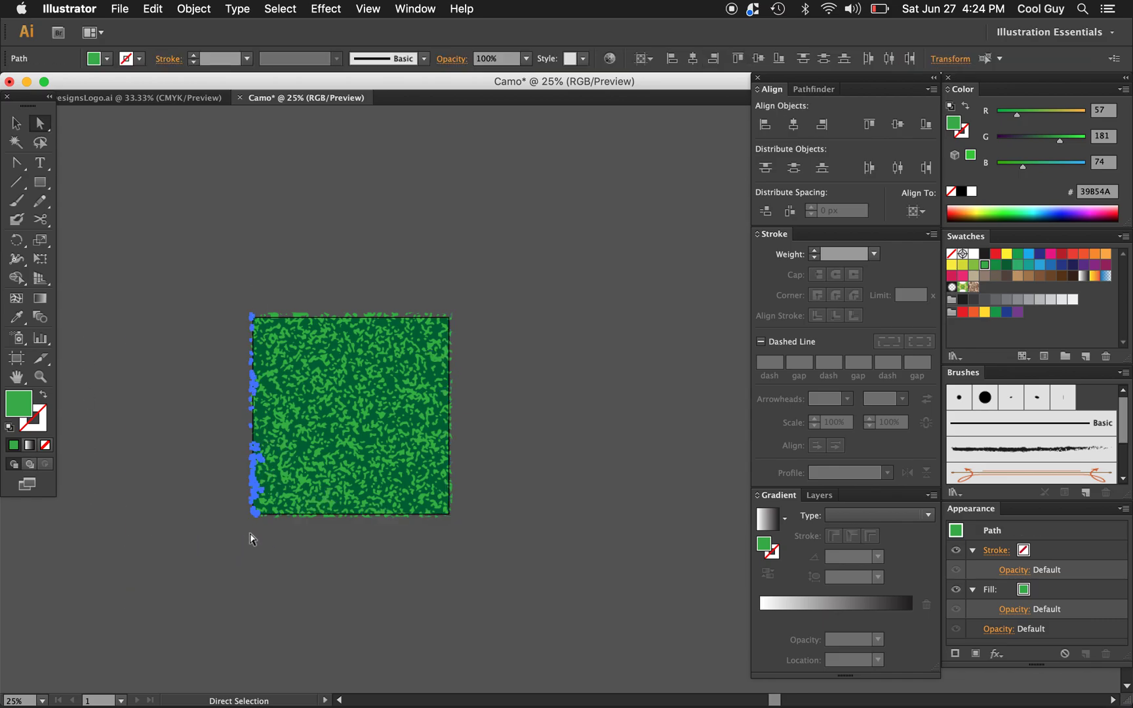
pyautogui.press('Delete')
# - Zoom back in on the trimmed camo square and select the camo group
pyautogui.press('z')
pyautogui.click(480, 435)
pyautogui.click(531, 396)
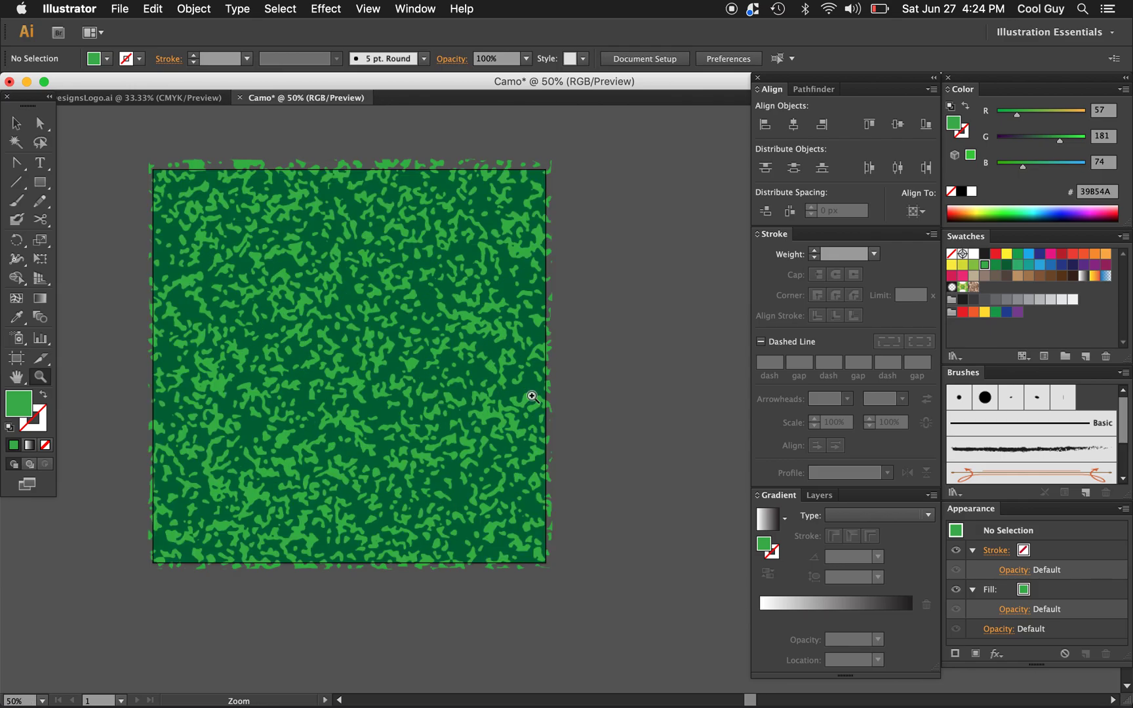
pyautogui.press('v')
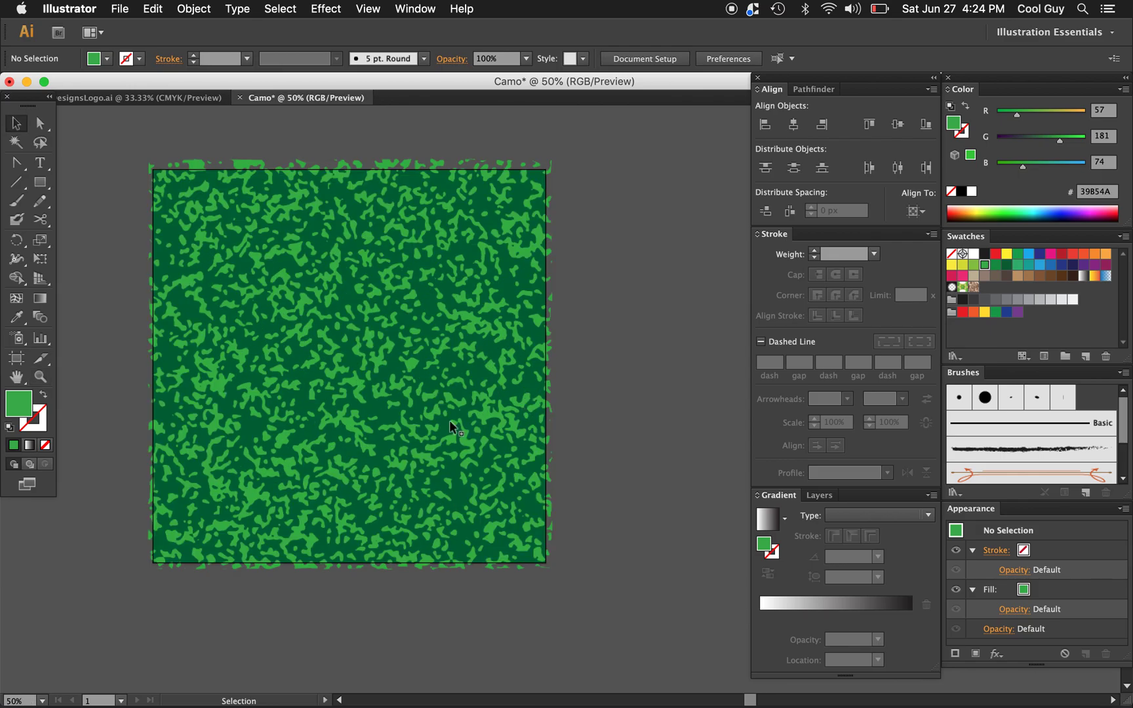
pyautogui.click(388, 287)
# - Paste an in-place copy of the camo group on top and fill it tan #C2B59B
pyautogui.moveTo(388, 287); pyautogui.dragTo(556, 290)
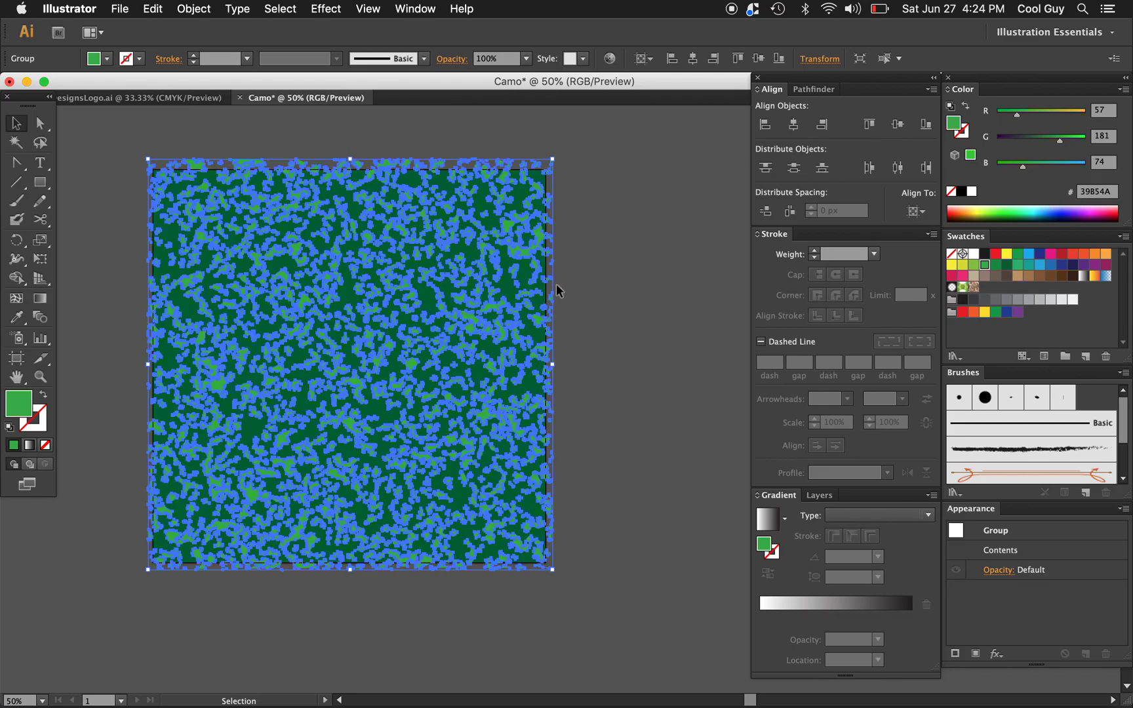
pyautogui.click(155, 9)
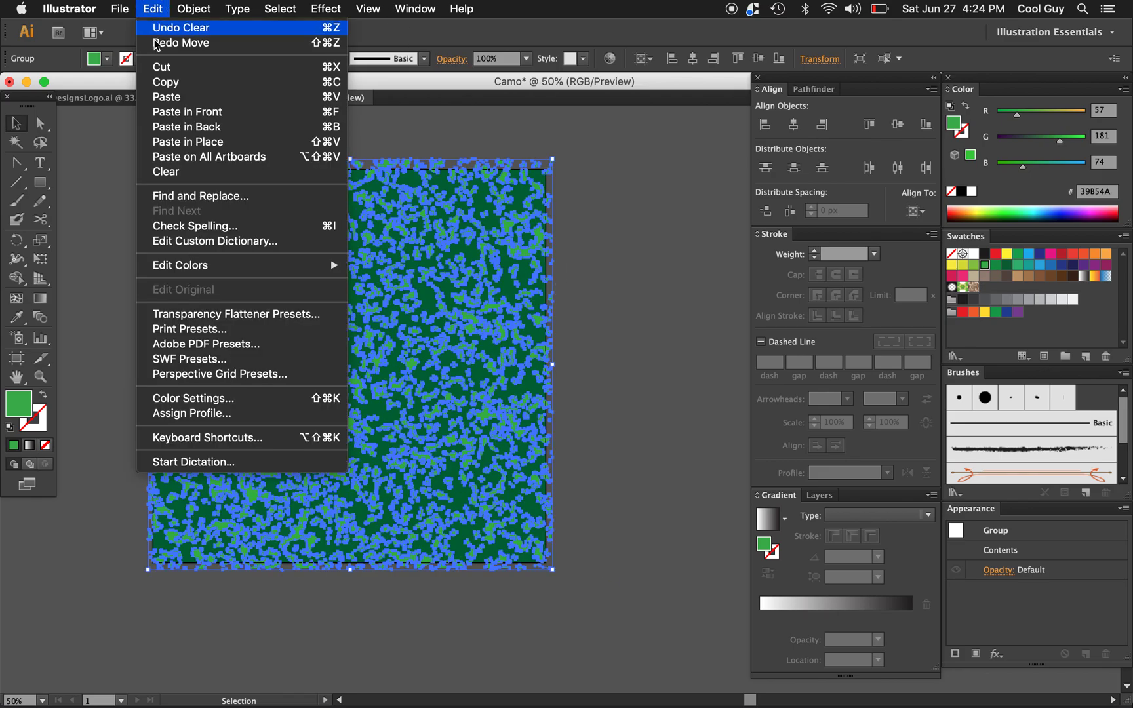
pyautogui.click(169, 86)
pyautogui.click(155, 9)
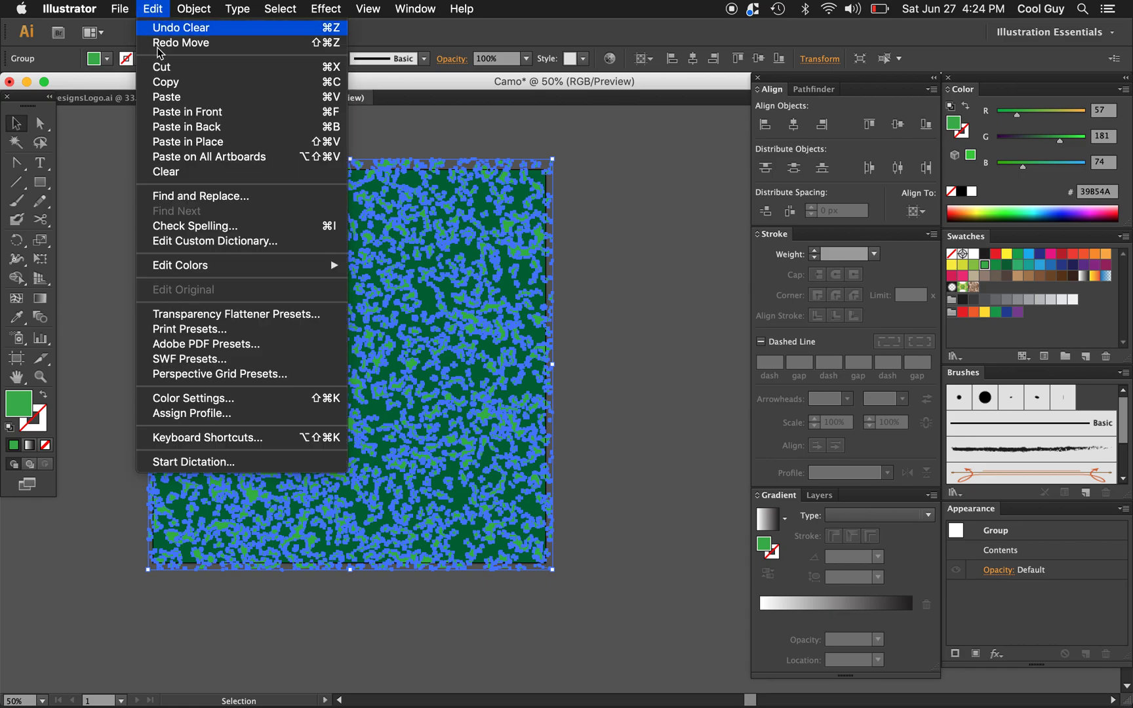
pyautogui.click(180, 141)
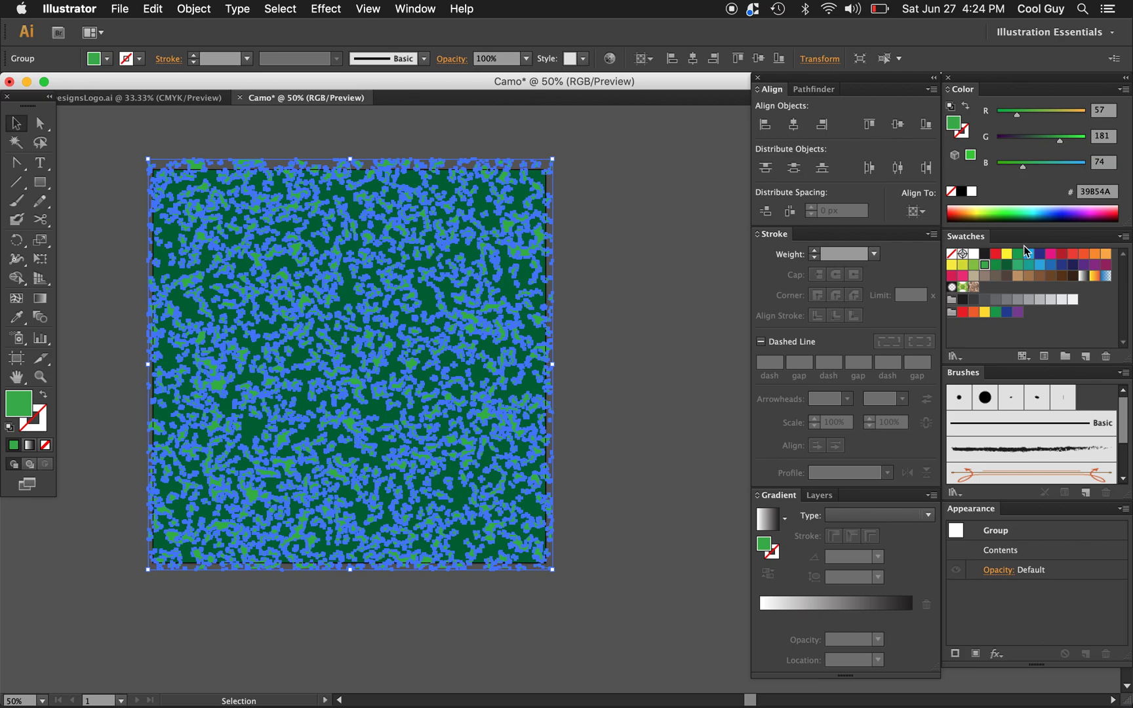
pyautogui.click(973, 275)
pyautogui.click(605, 246)
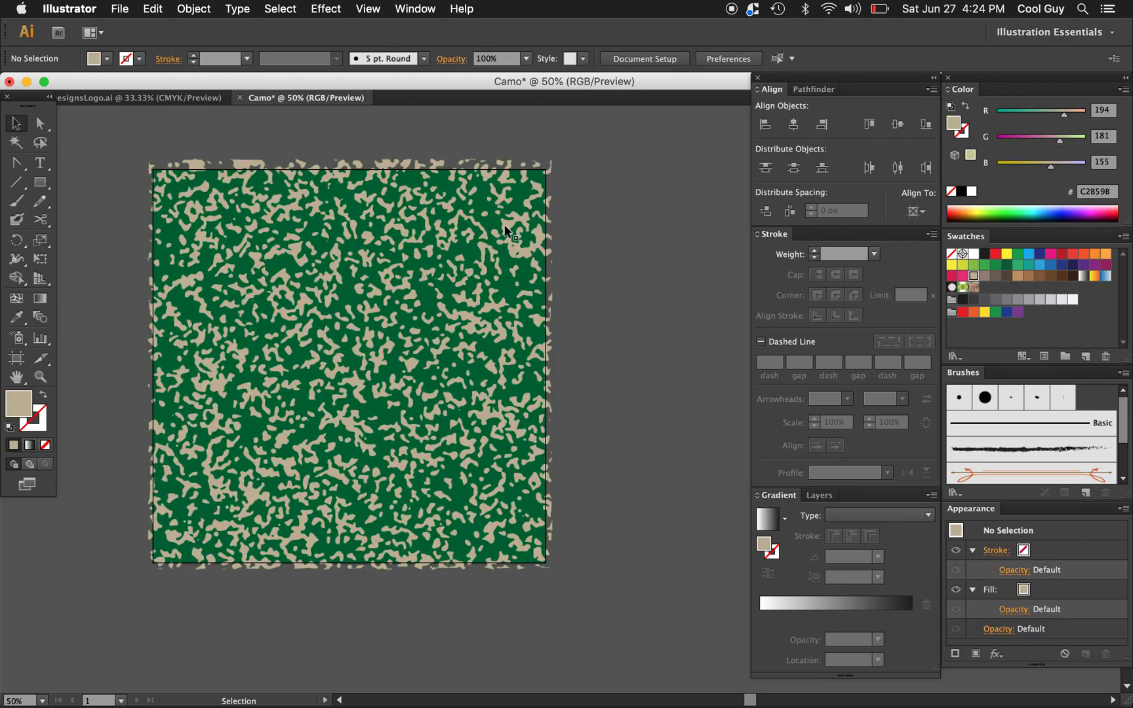
pyautogui.moveTo(505, 229); pyautogui.dragTo(579, 257)
# - Undo the tan copy's move and stretch it much larger beyond the square
pyautogui.press('super+z')
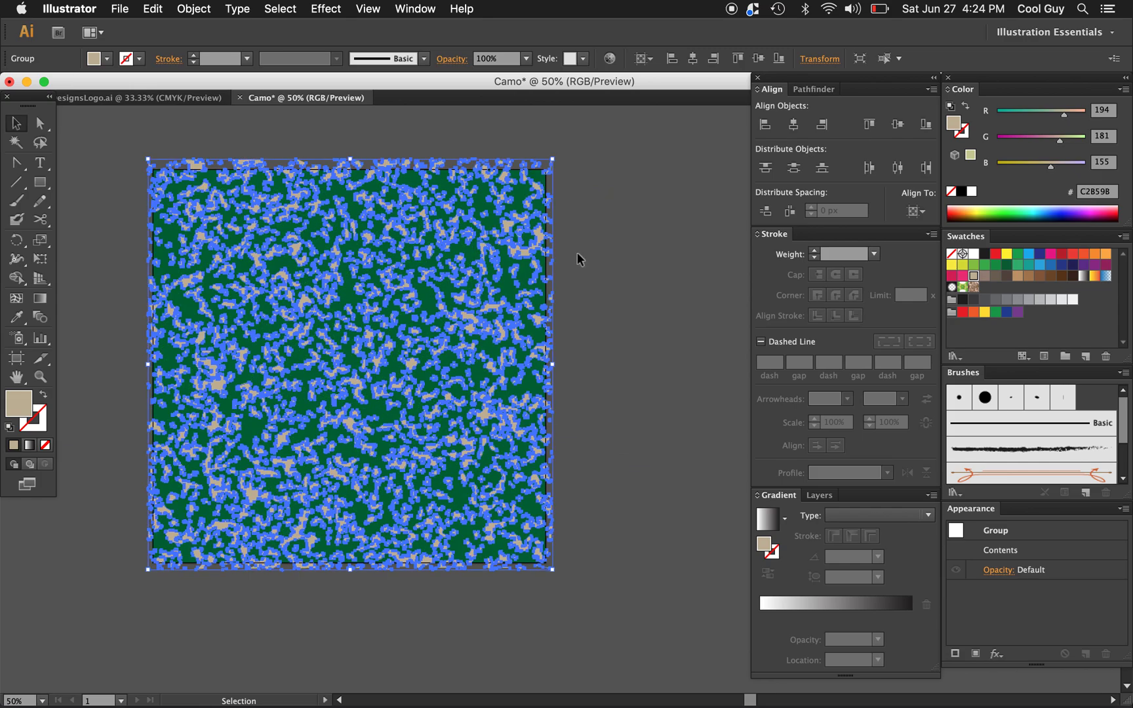
pyautogui.press('z')
pyautogui.keyDown('alt'); pyautogui.click(471, 296); pyautogui.keyUp('alt')
pyautogui.press('v')
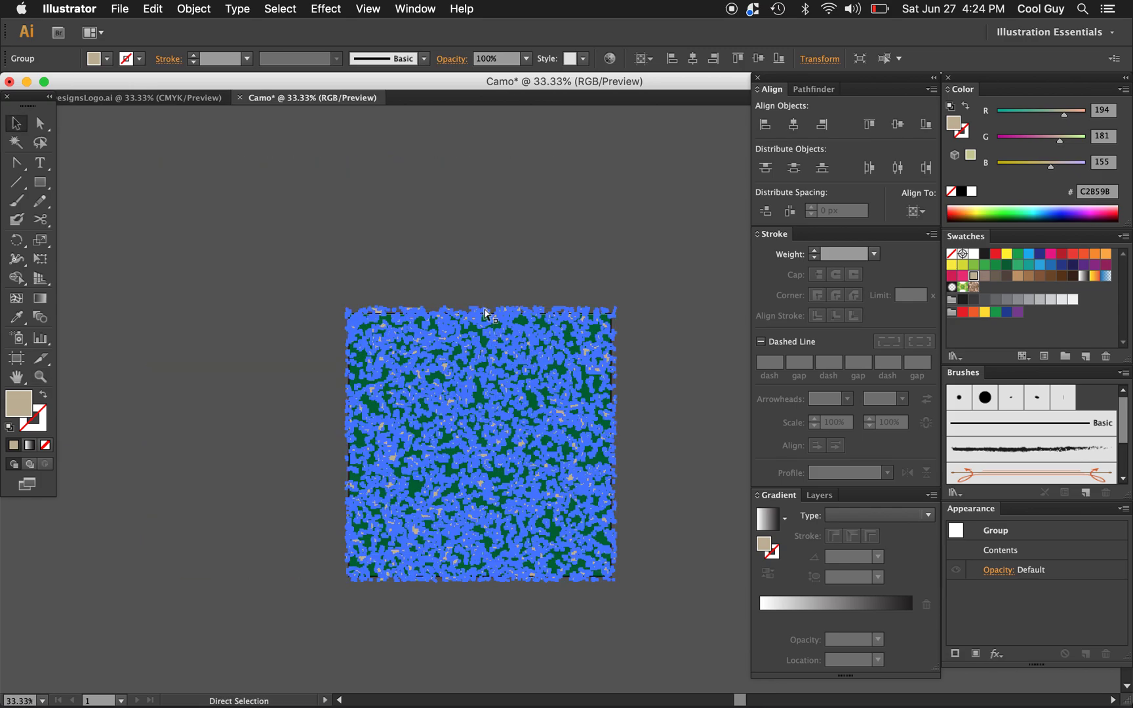
pyautogui.moveTo(482, 308); pyautogui.dragTo(474, 171)
pyautogui.scroll(-5, 474, 171)
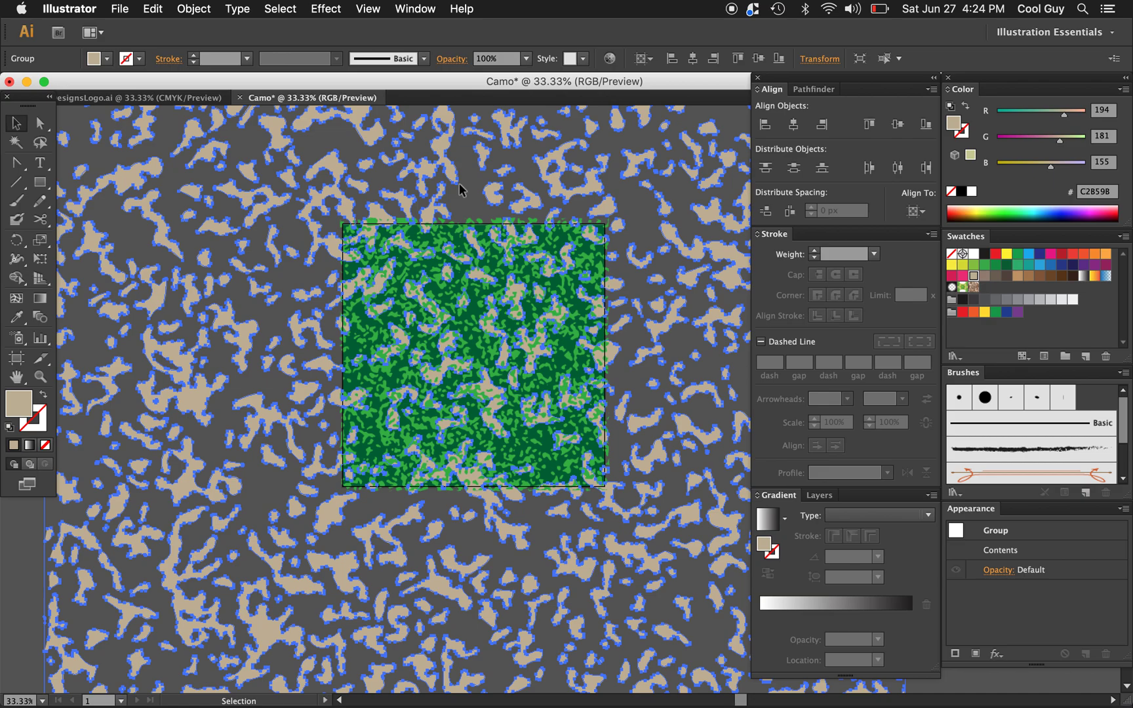
pyautogui.scroll(1, 461, 189)
pyautogui.hscroll(1, 461, 189)
# - Send the green square to the back and bring the camo blobs forward over it
pyautogui.click(193, 8)
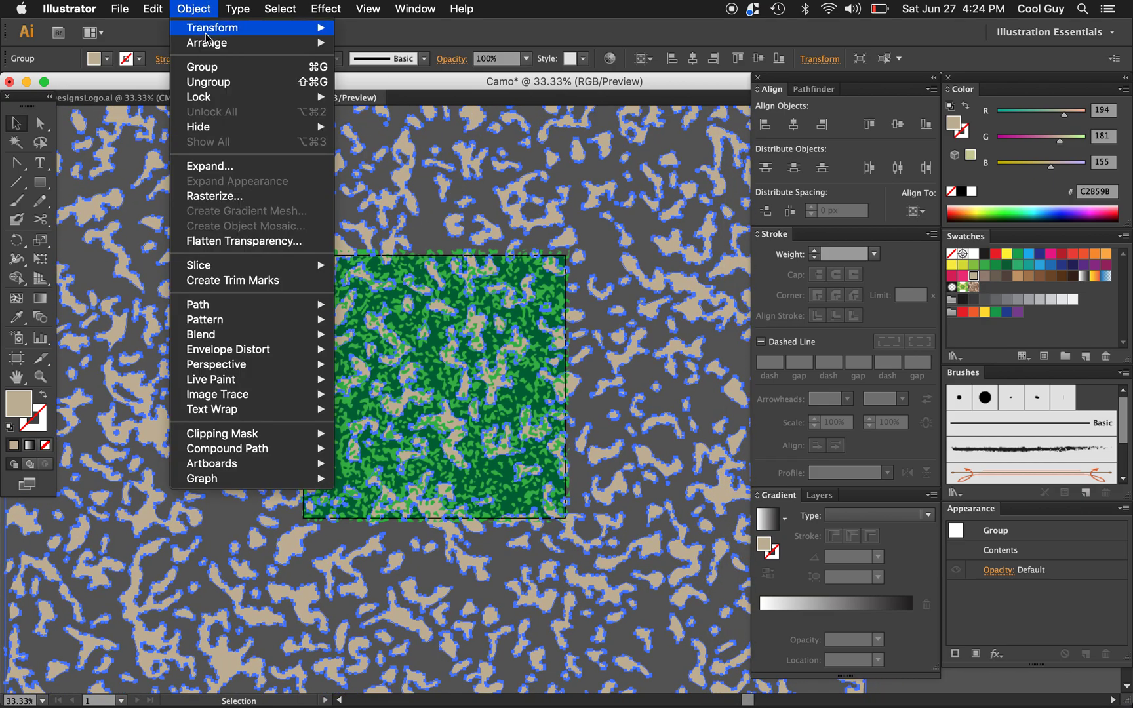
pyautogui.moveTo(210, 44)
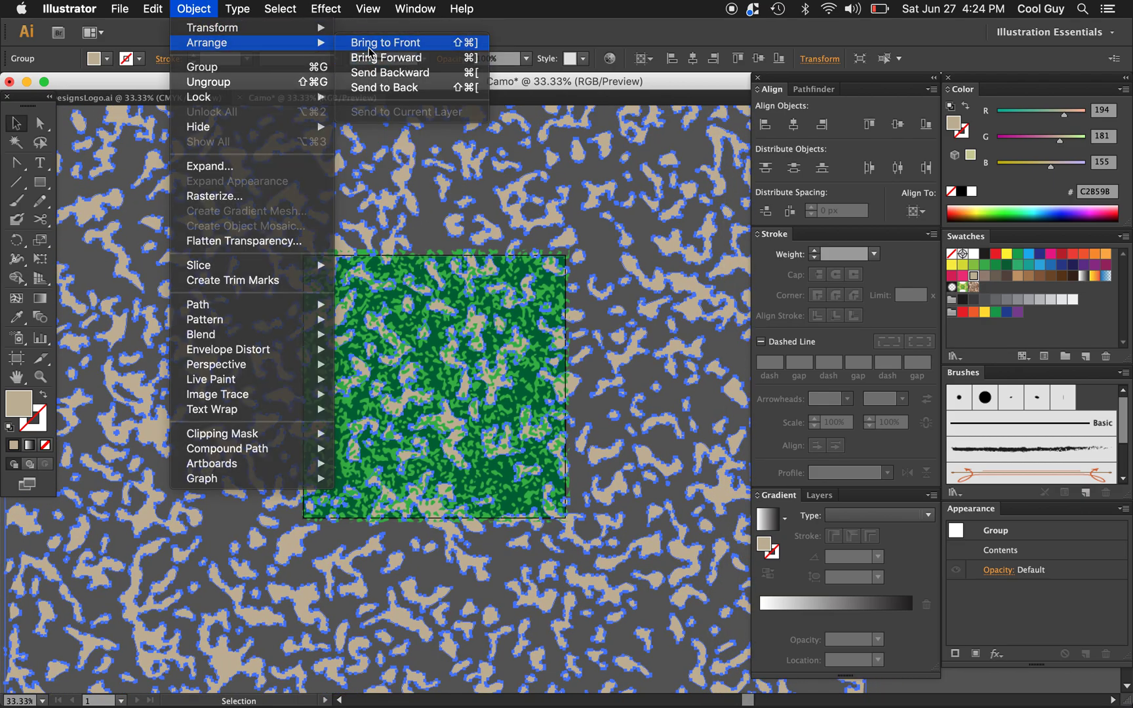
pyautogui.click(369, 48)
pyautogui.click(194, 8)
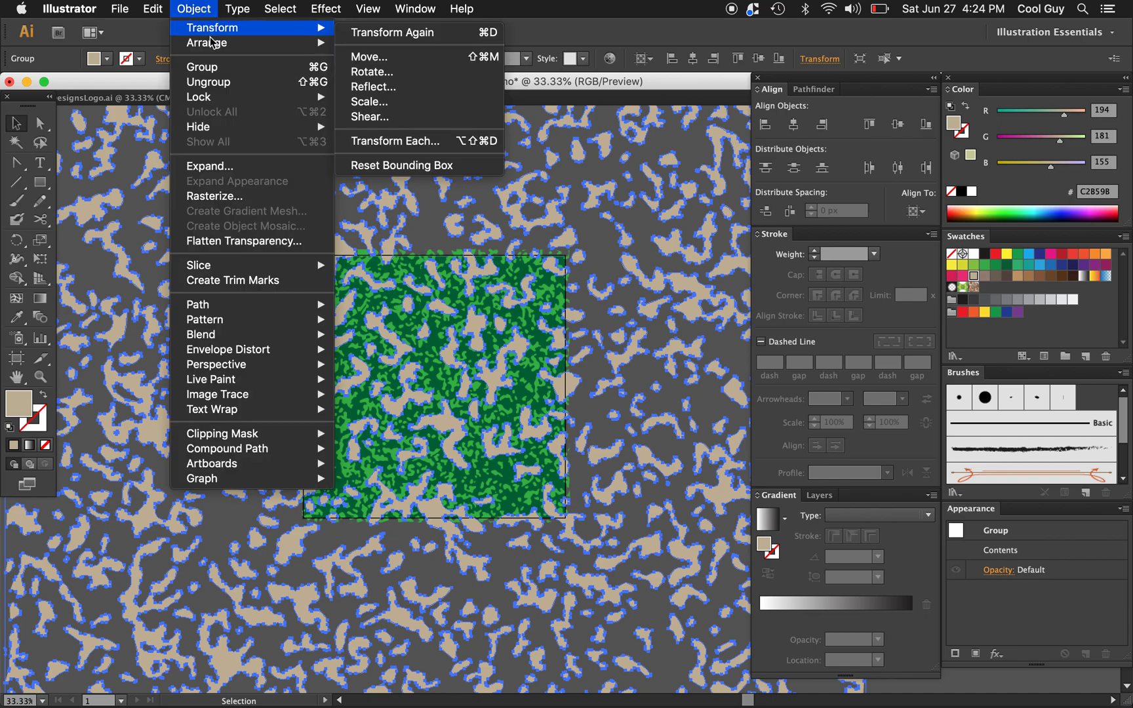
pyautogui.moveTo(197, 43)
pyautogui.click(398, 89)
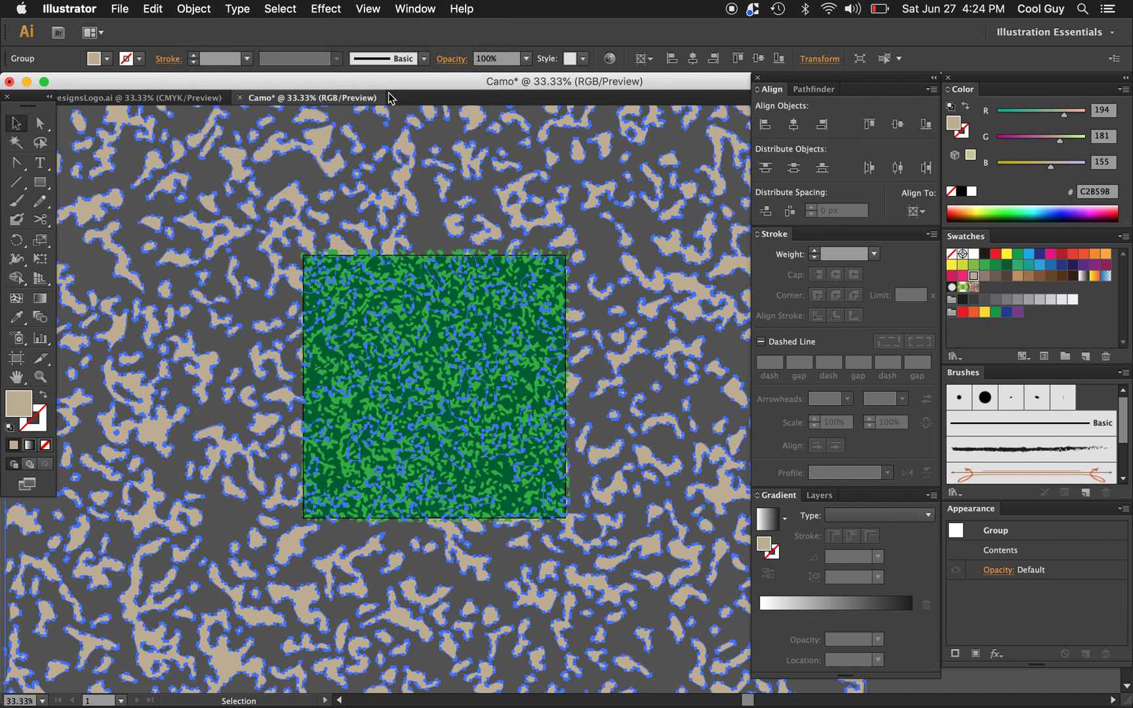
pyautogui.click(194, 8)
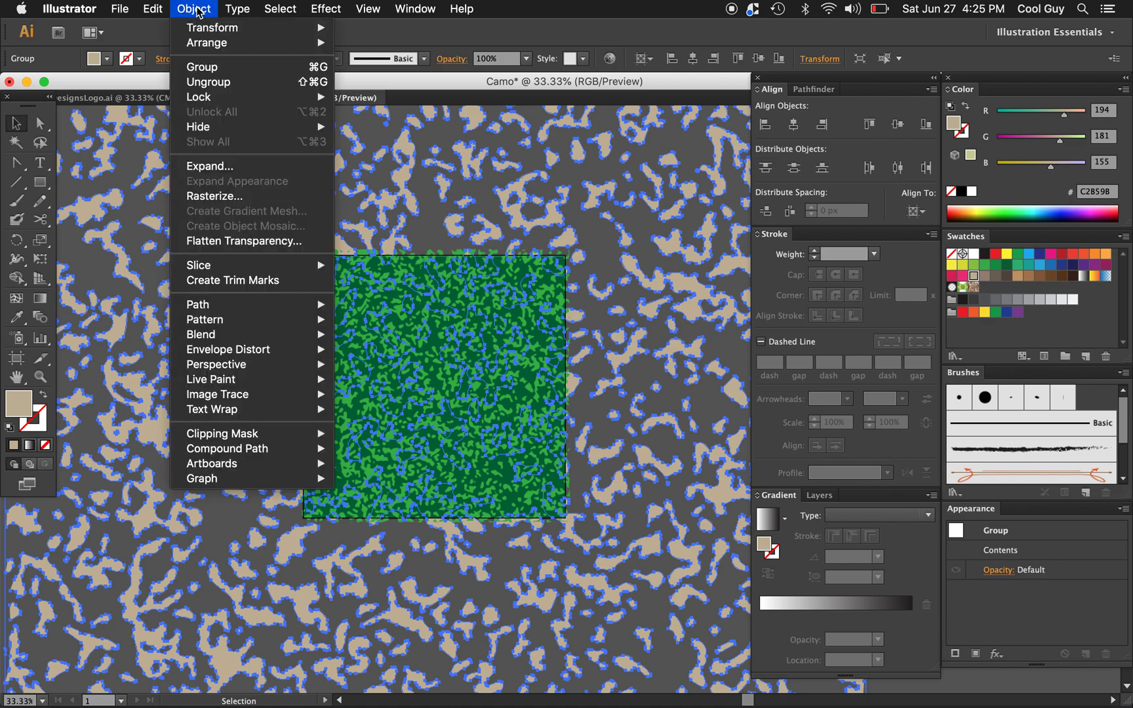
pyautogui.moveTo(207, 36)
pyautogui.moveTo(257, 43)
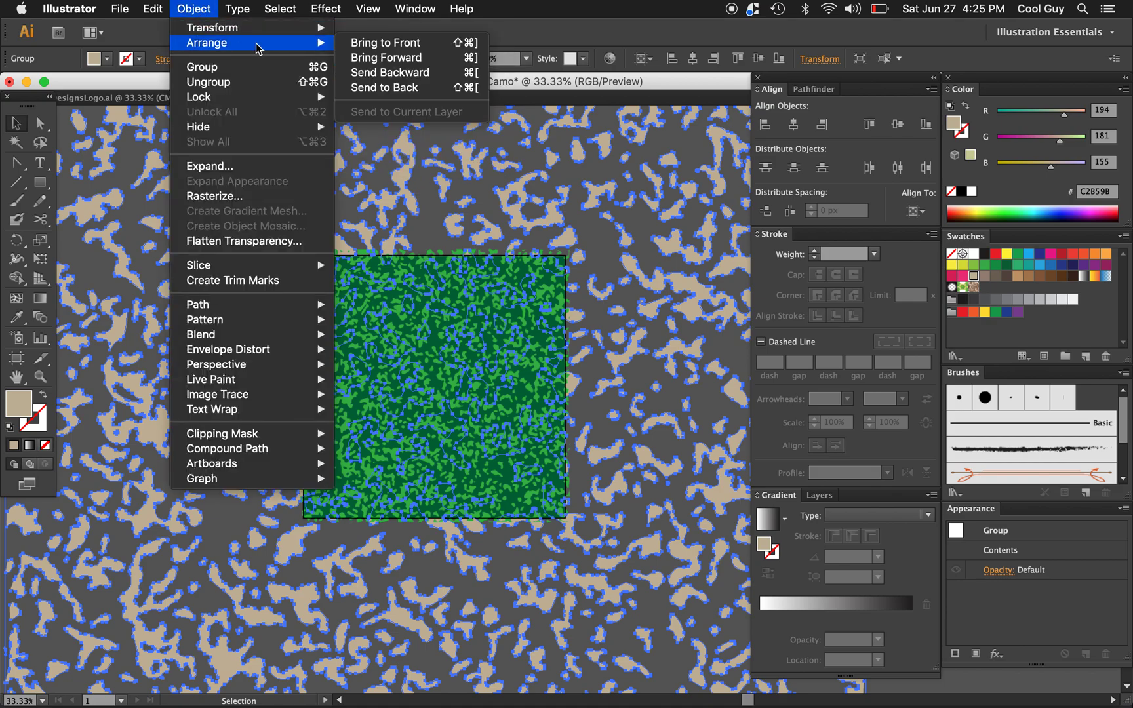
pyautogui.click(384, 62)
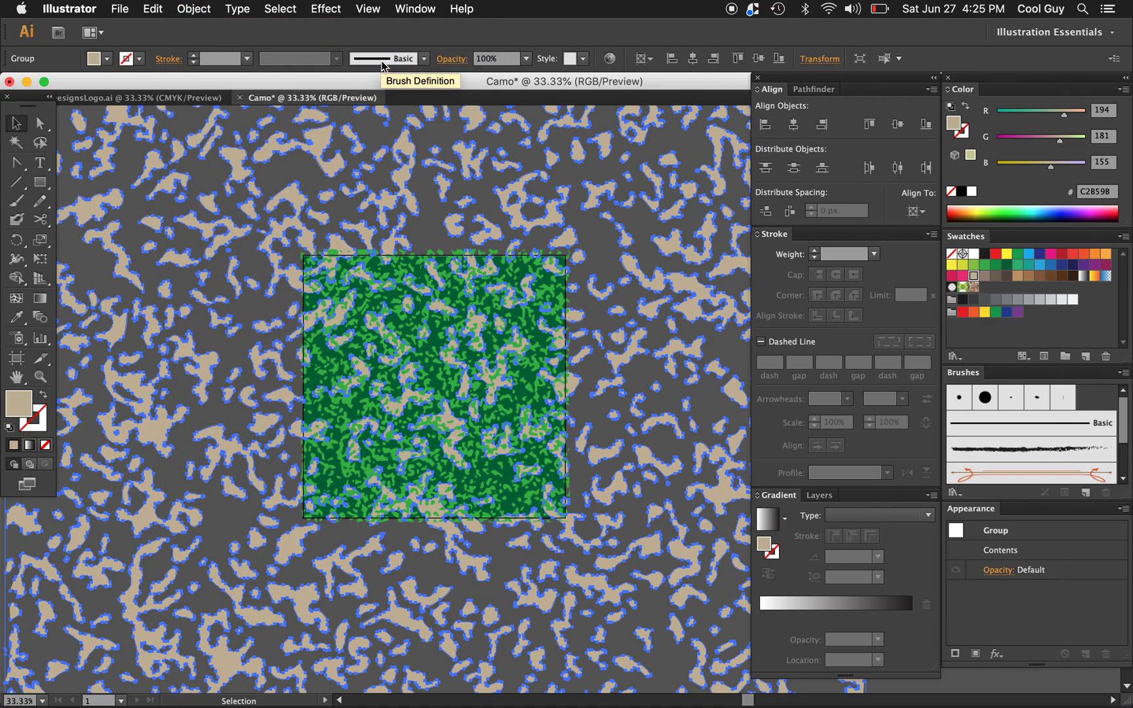
pyautogui.click(382, 135)
# - Marquee and delete the tan blobs above, left of and below the green square
pyautogui.press('z')
pyautogui.keyDown('alt'); pyautogui.click(465, 262); pyautogui.keyUp('alt')
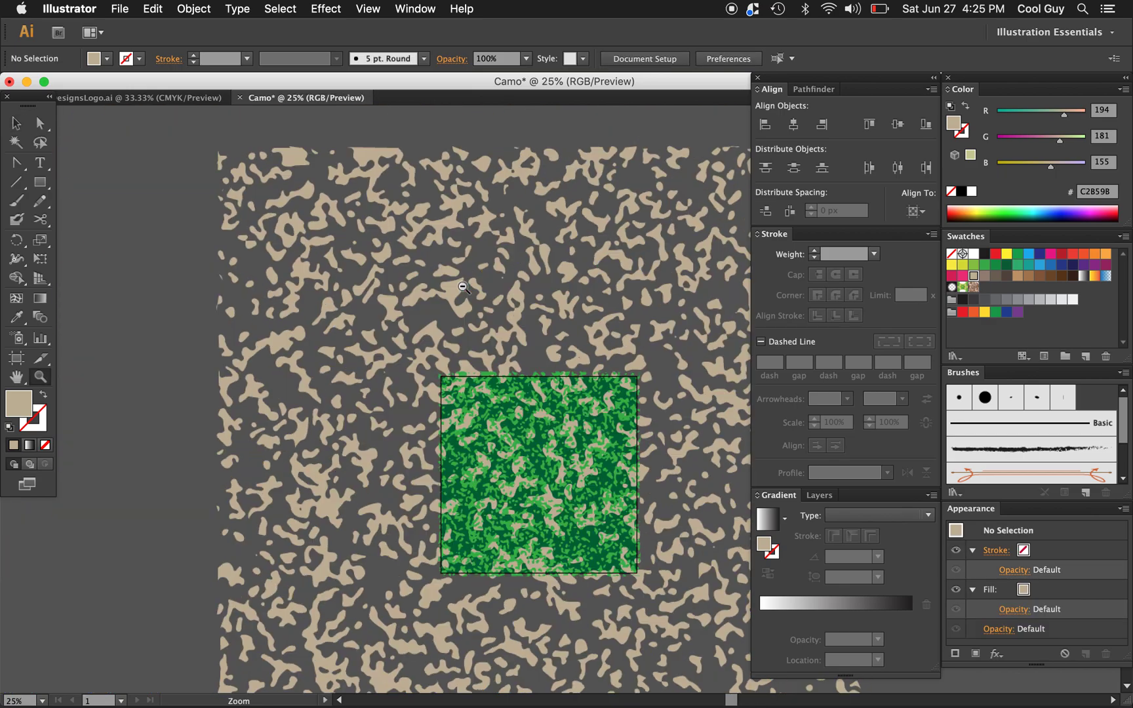
pyautogui.keyDown('alt'); pyautogui.click(467, 289); pyautogui.keyUp('alt')
pyautogui.press('a')
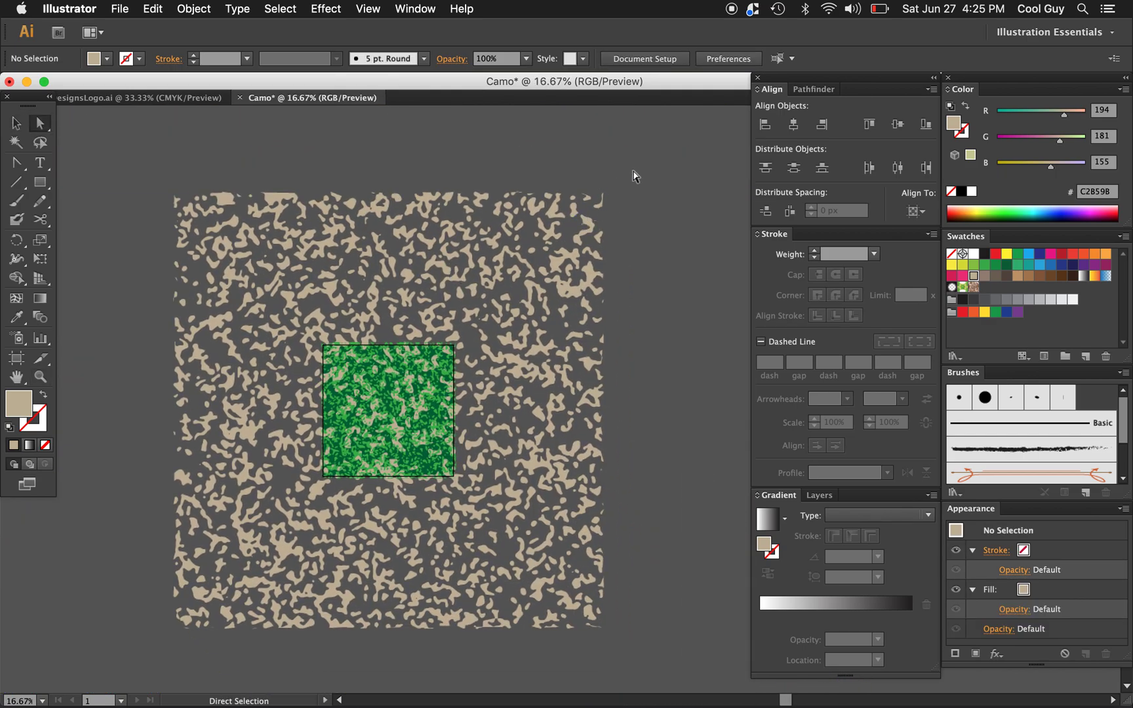
pyautogui.moveTo(646, 165); pyautogui.dragTo(319, 632)
pyautogui.press('Delete')
pyautogui.press('Delete')
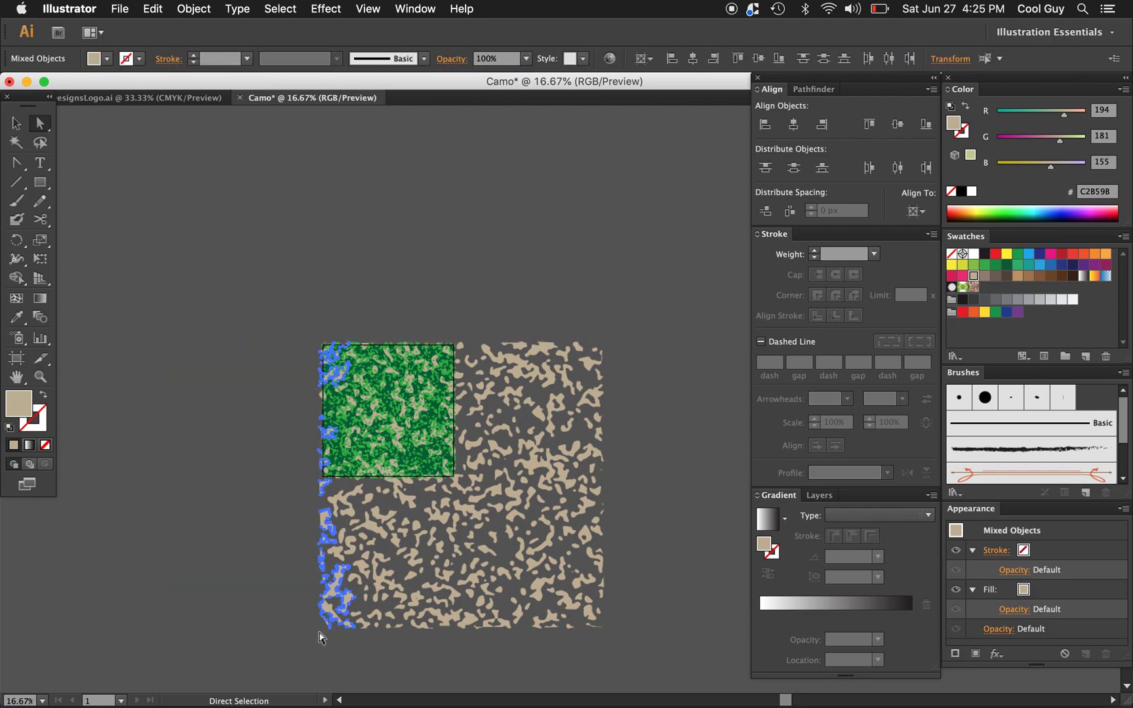
pyautogui.moveTo(641, 317); pyautogui.dragTo(286, 375)
pyautogui.press('Delete')
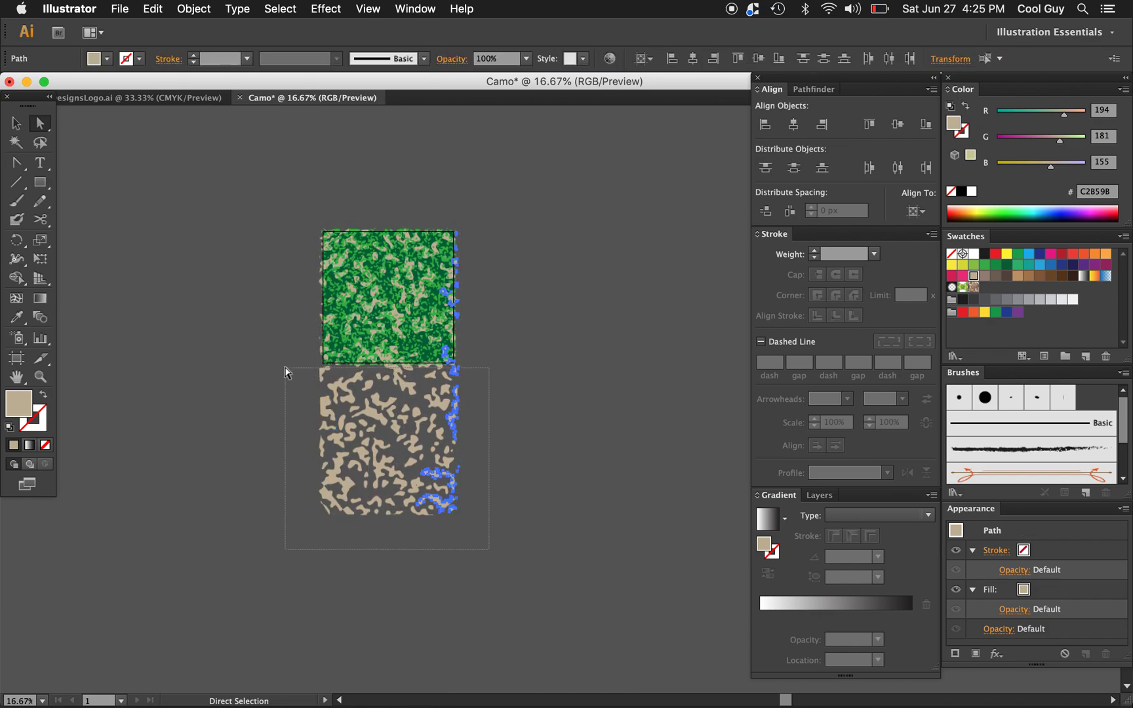
pyautogui.press('Delete')
pyautogui.press('z')
pyautogui.click(407, 273)
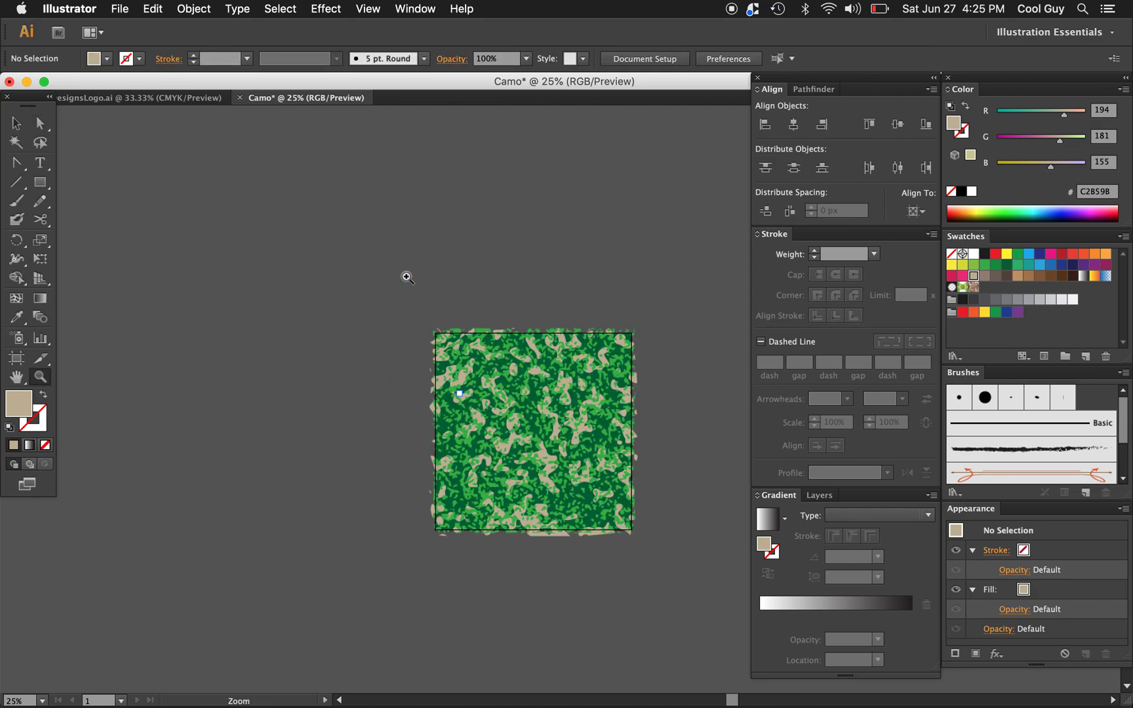
# - Select the tan blob group and try dark green, then light green fills
pyautogui.click(625, 443)
pyautogui.scroll(2, 458, 351)
pyautogui.hscroll(-4, 457, 351)
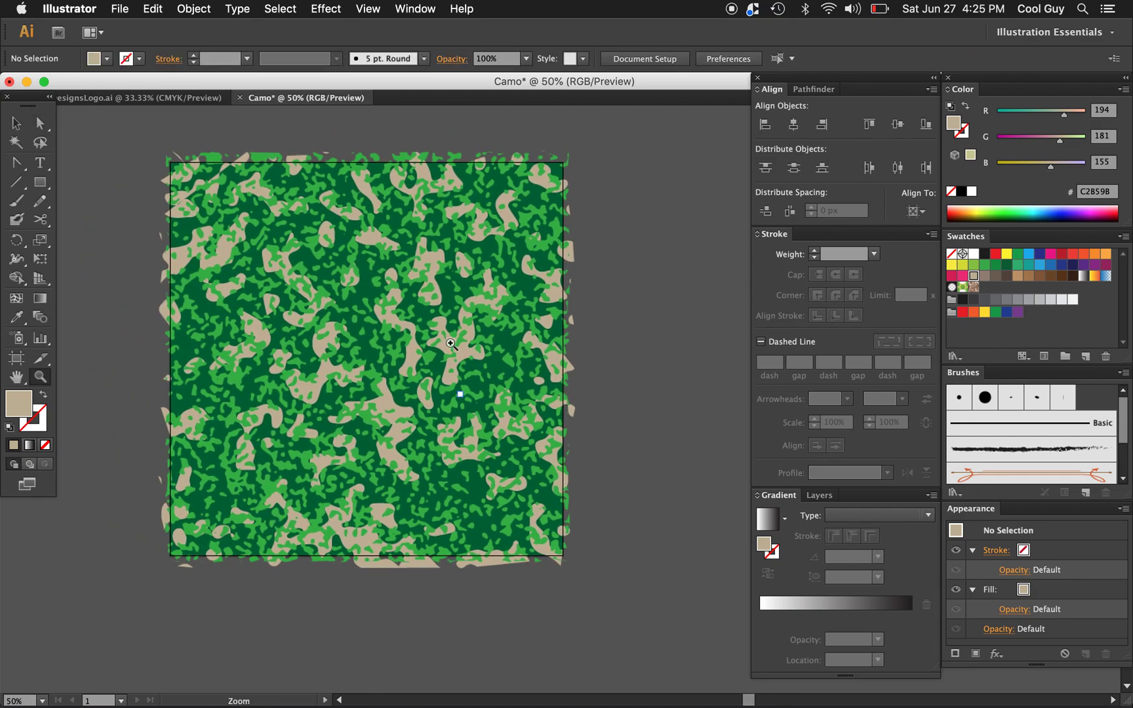
pyautogui.press('v')
pyautogui.click(450, 176)
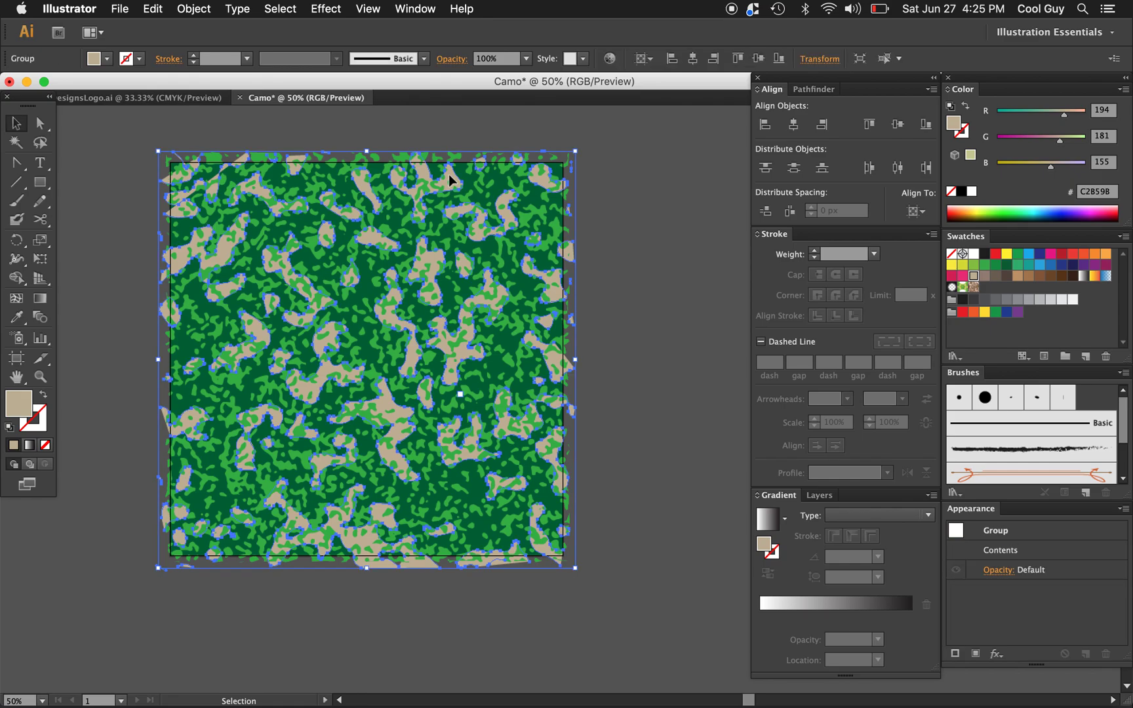
pyautogui.click(975, 267)
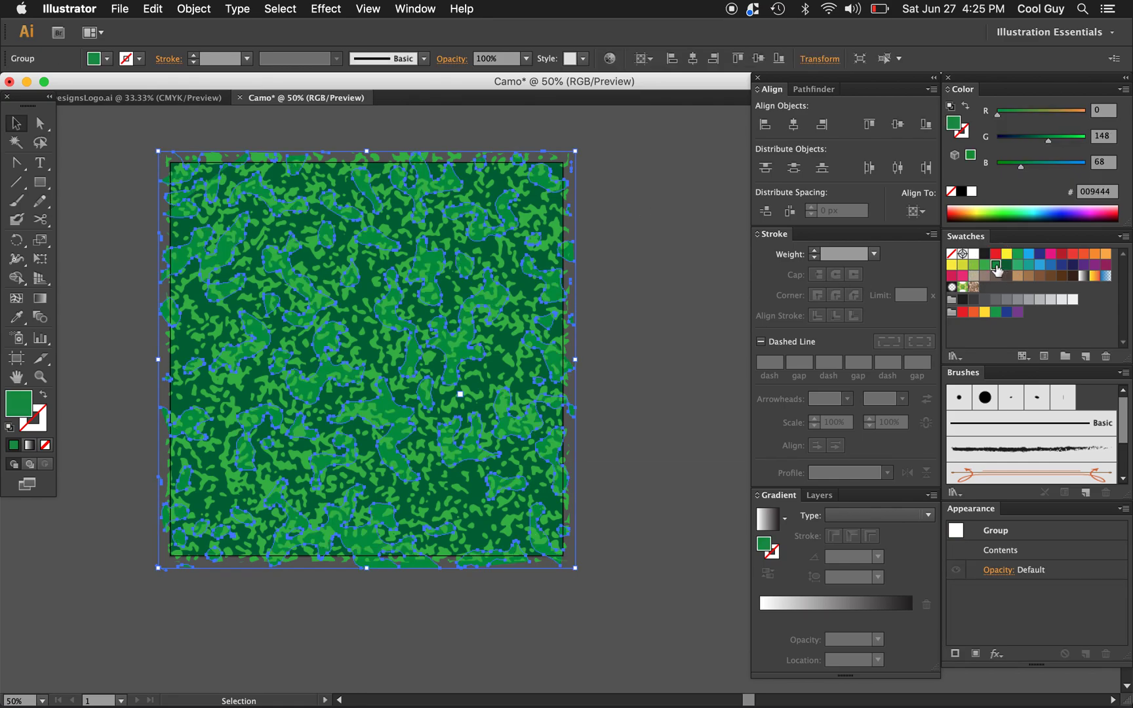
pyautogui.click(975, 266)
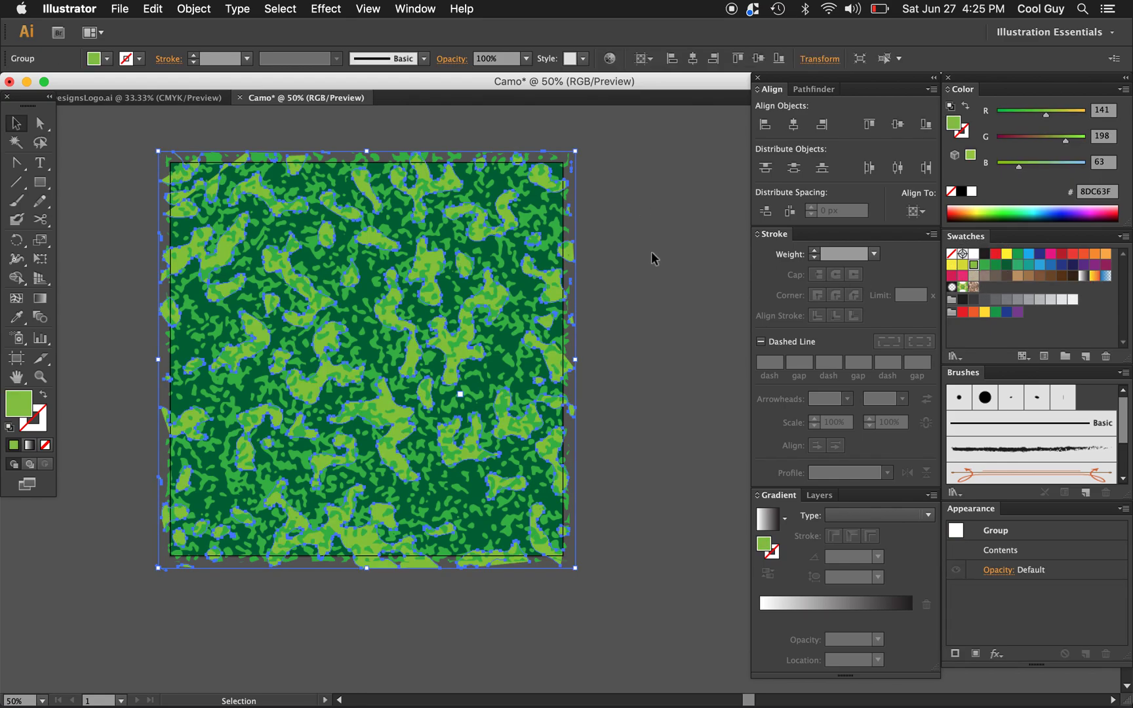
pyautogui.click(652, 251)
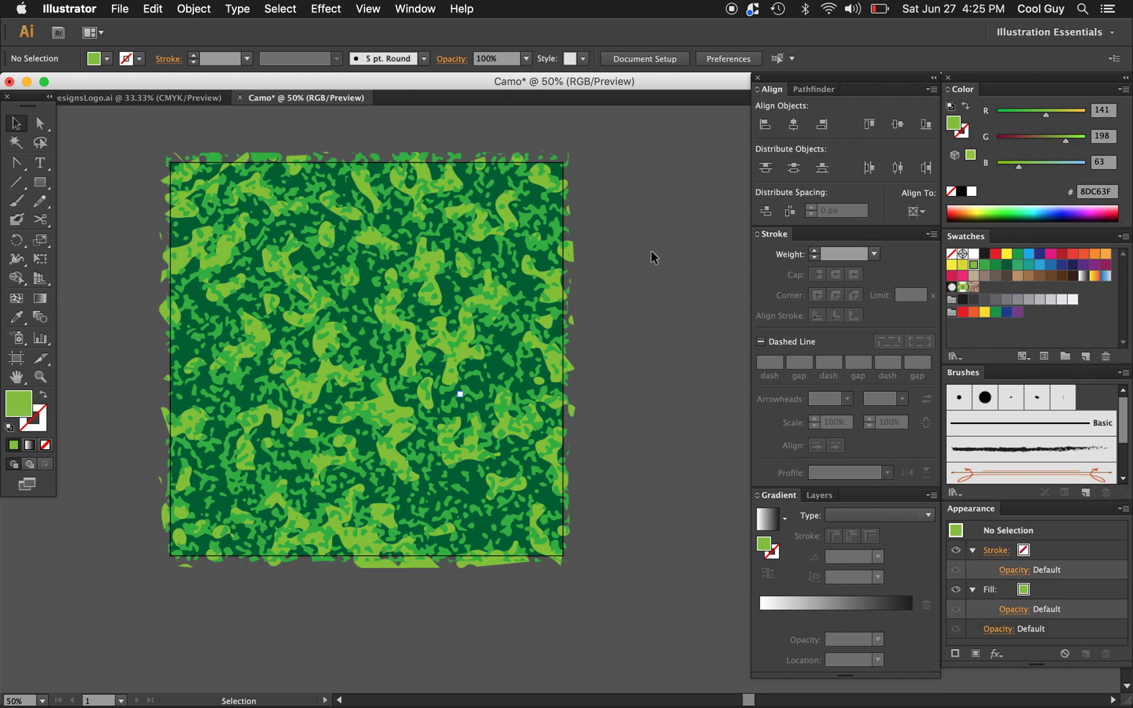
# - Recolour the blob group brown #726658 and zoom out on the camo square
pyautogui.click(421, 168)
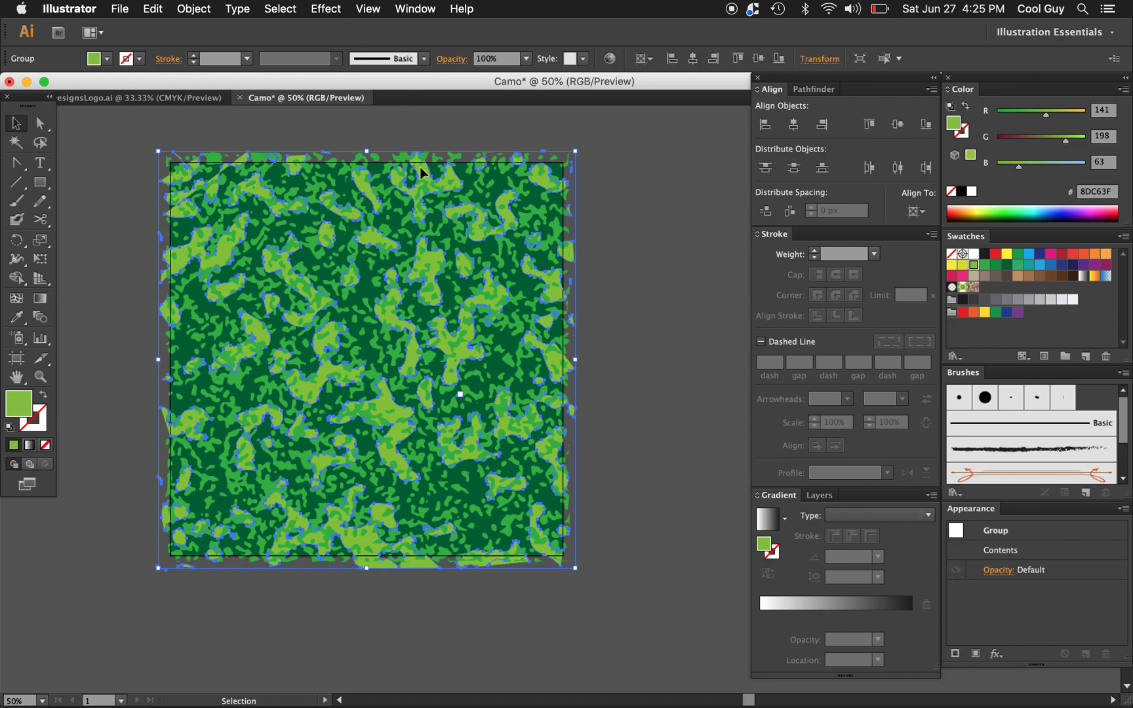
pyautogui.click(996, 276)
pyautogui.click(672, 233)
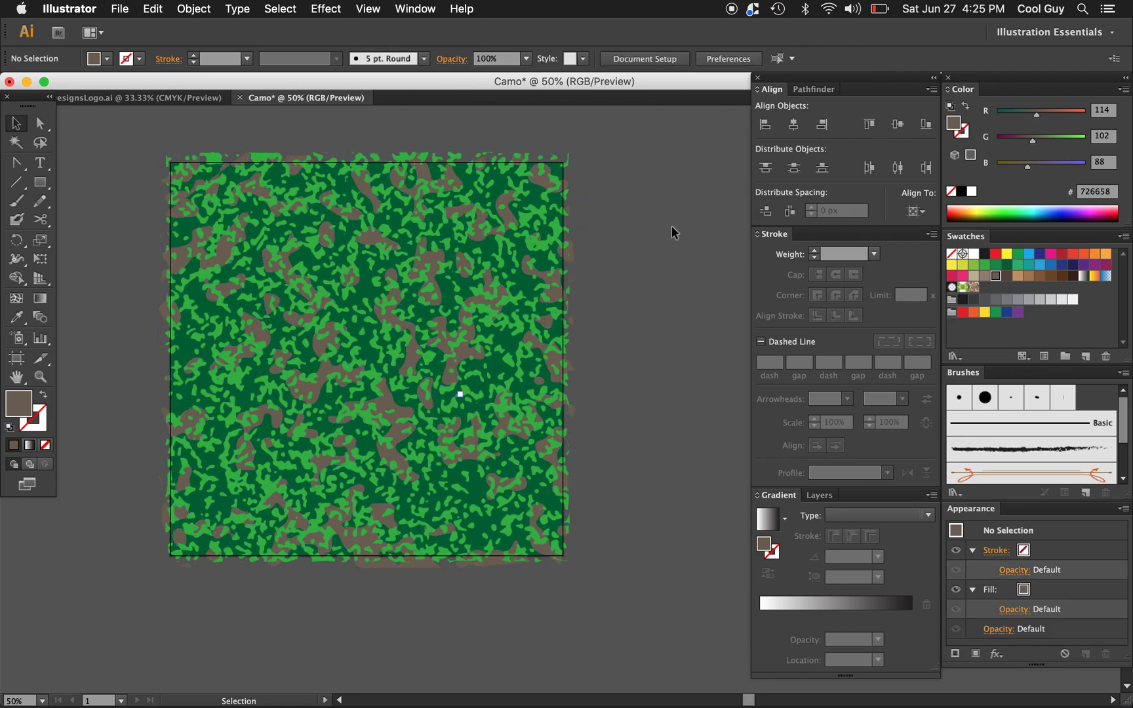
pyautogui.press('z')
pyautogui.keyDown('alt'); pyautogui.click(504, 361); pyautogui.keyUp('alt')
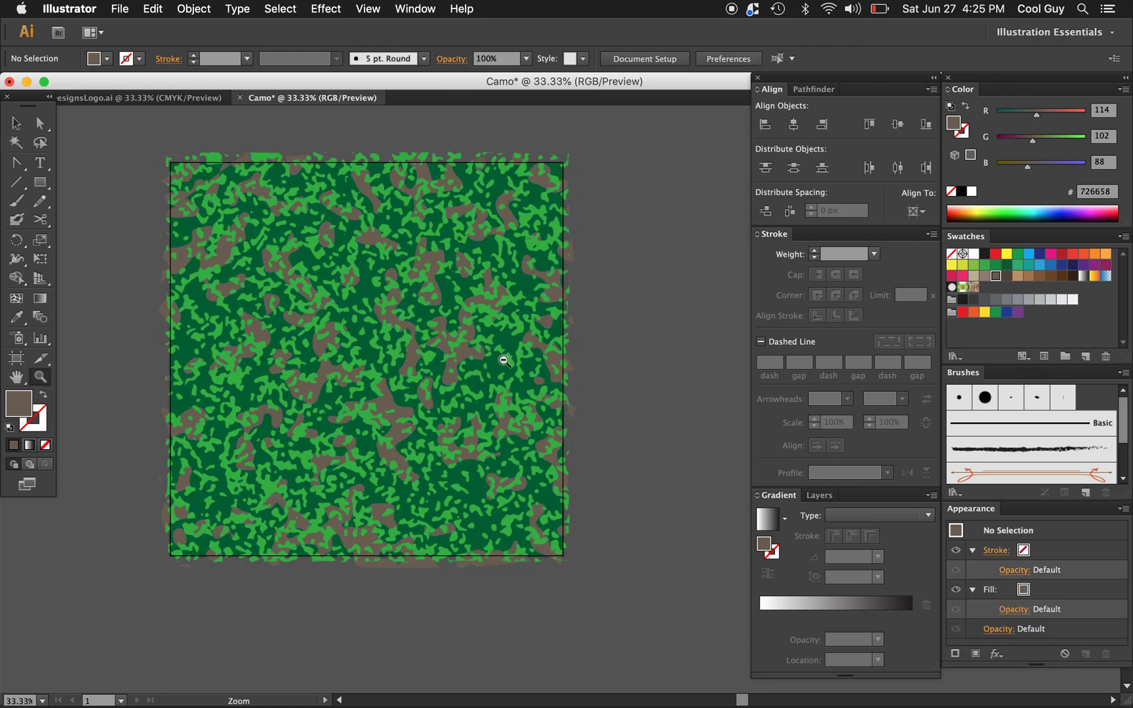
pyautogui.scroll(-3, 503, 361)
pyautogui.hscroll(5, 503, 360)
pyautogui.press('v')
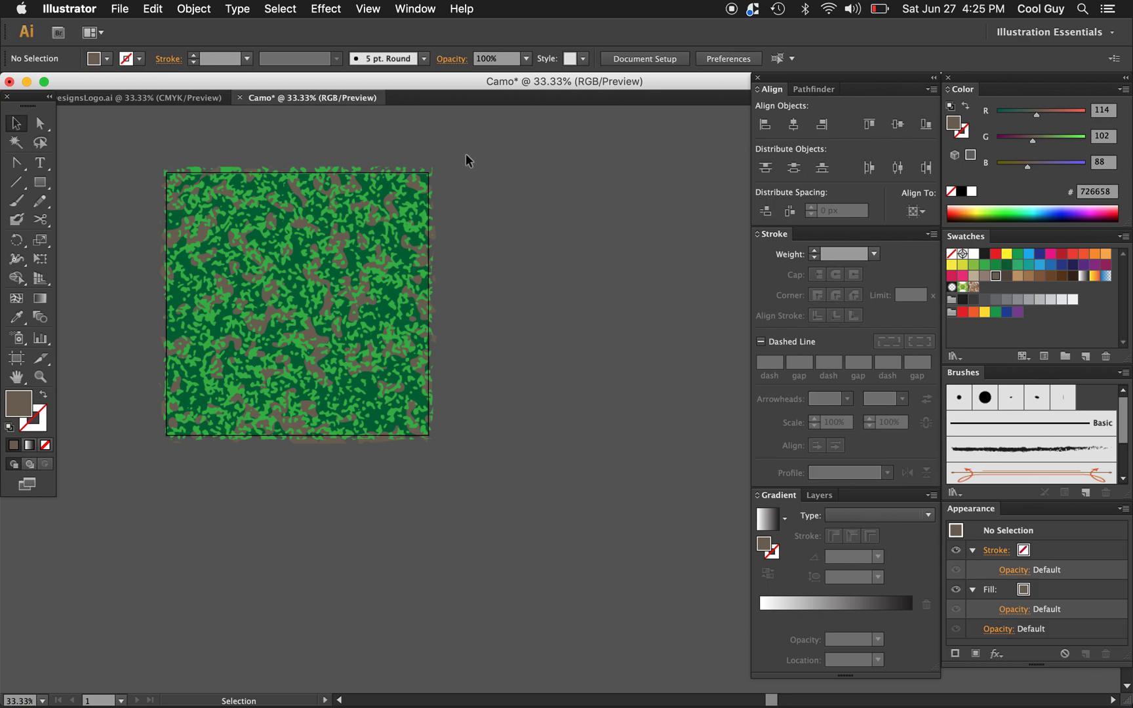
# - Drag all the camo artwork into the Swatches panel as a new pattern swatch
pyautogui.moveTo(457, 165); pyautogui.dragTo(134, 460)
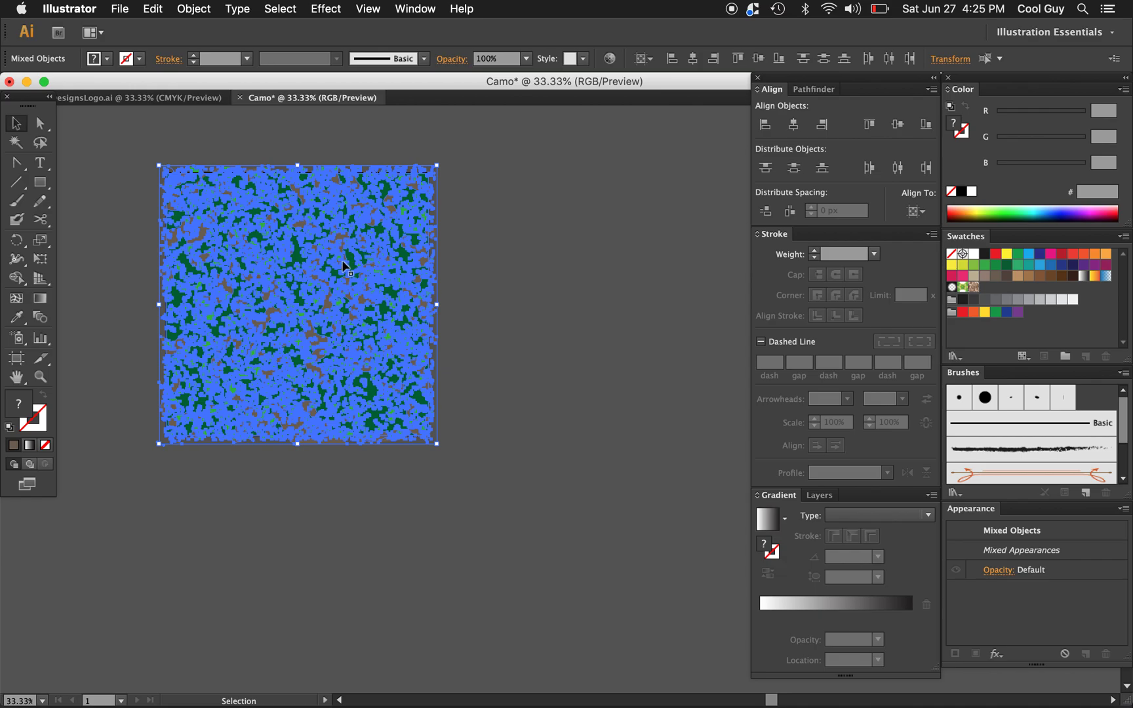
pyautogui.moveTo(340, 263); pyautogui.dragTo(988, 289)
pyautogui.click(598, 262)
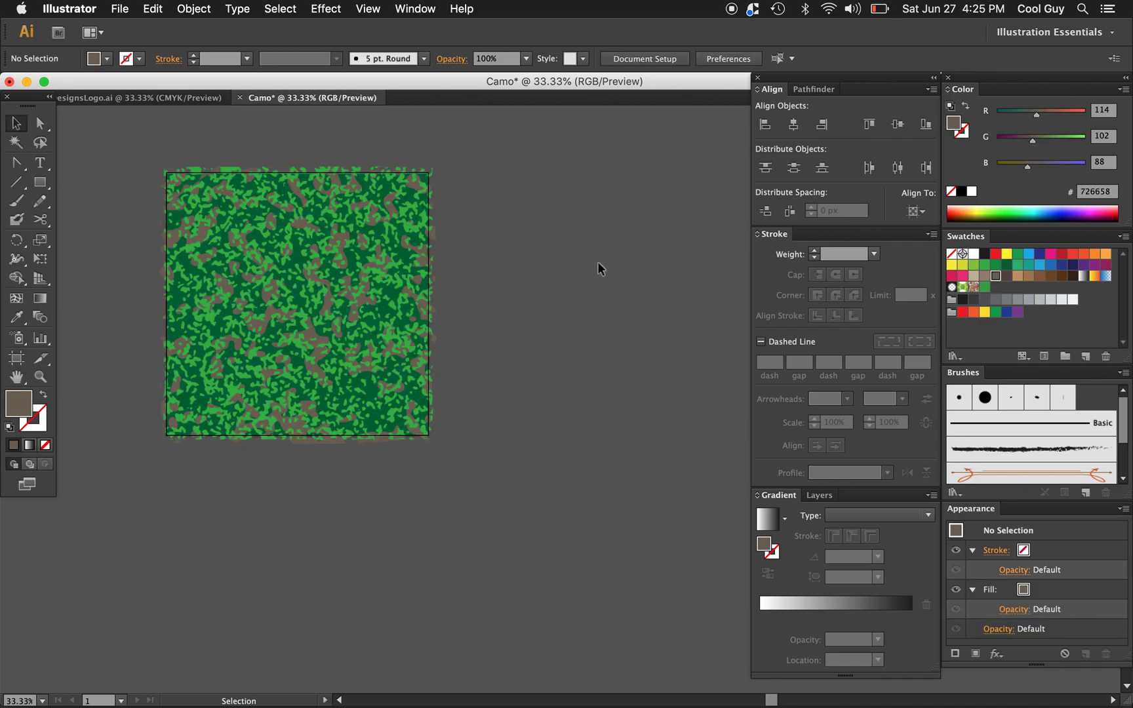
# - Draw a test circle right of the square and fill it with the camo pattern
pyautogui.press('l')
pyautogui.moveTo(502, 203); pyautogui.dragTo(675, 381)
pyautogui.click(985, 288)
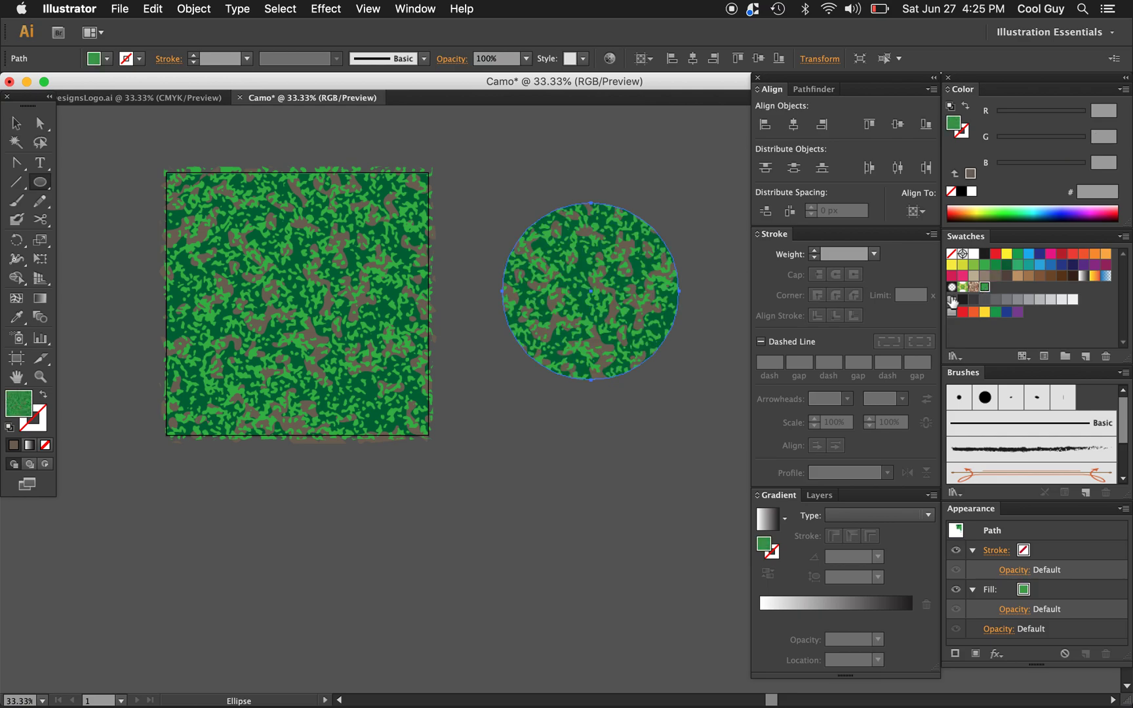
# - Delete the test circle and select the whole logo in CoolGuyDesignsLogo.ai
pyautogui.press('v')
pyautogui.press('Delete')
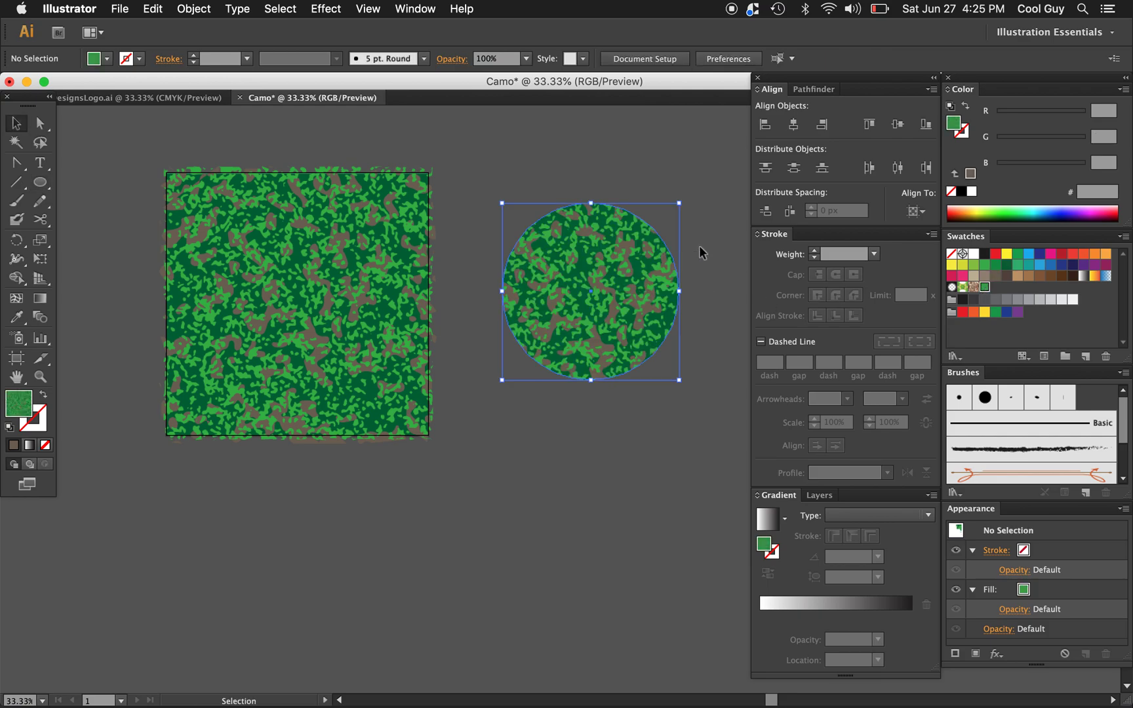
pyautogui.click(156, 95)
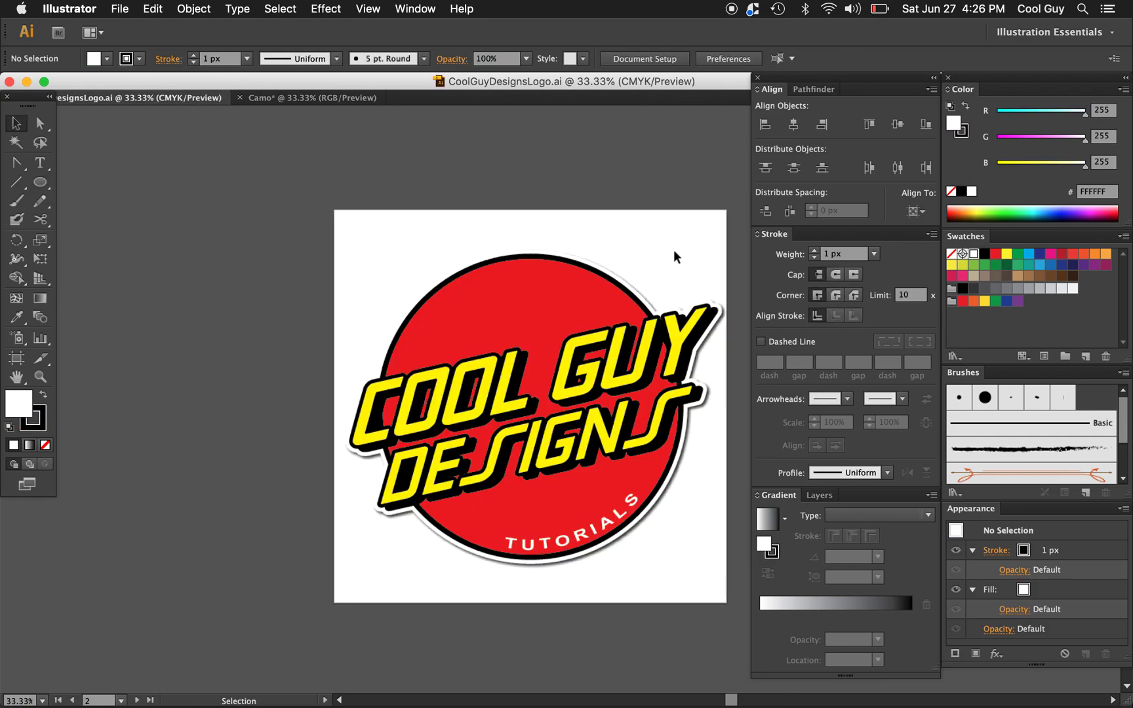
pyautogui.hscroll(3, 696, 236)
pyautogui.scroll(-2, 695, 236)
pyautogui.moveTo(655, 156); pyautogui.dragTo(243, 571)
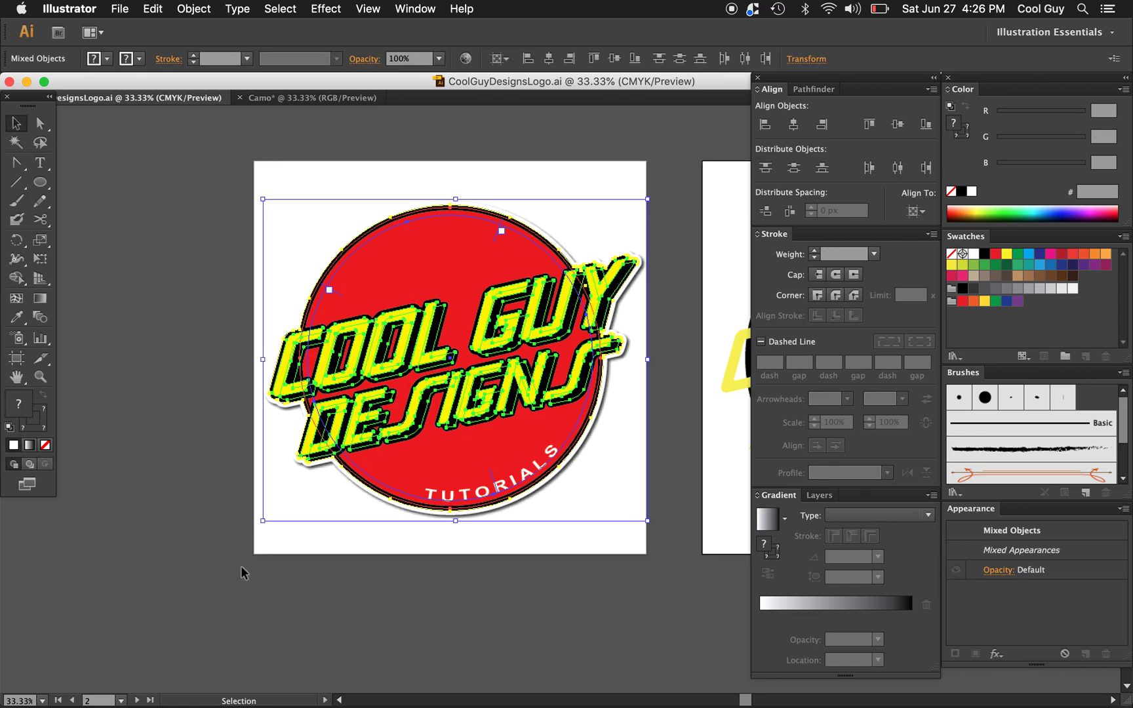
# - Paste the logo into the Camo document, left of the camo square
pyautogui.click(299, 98)
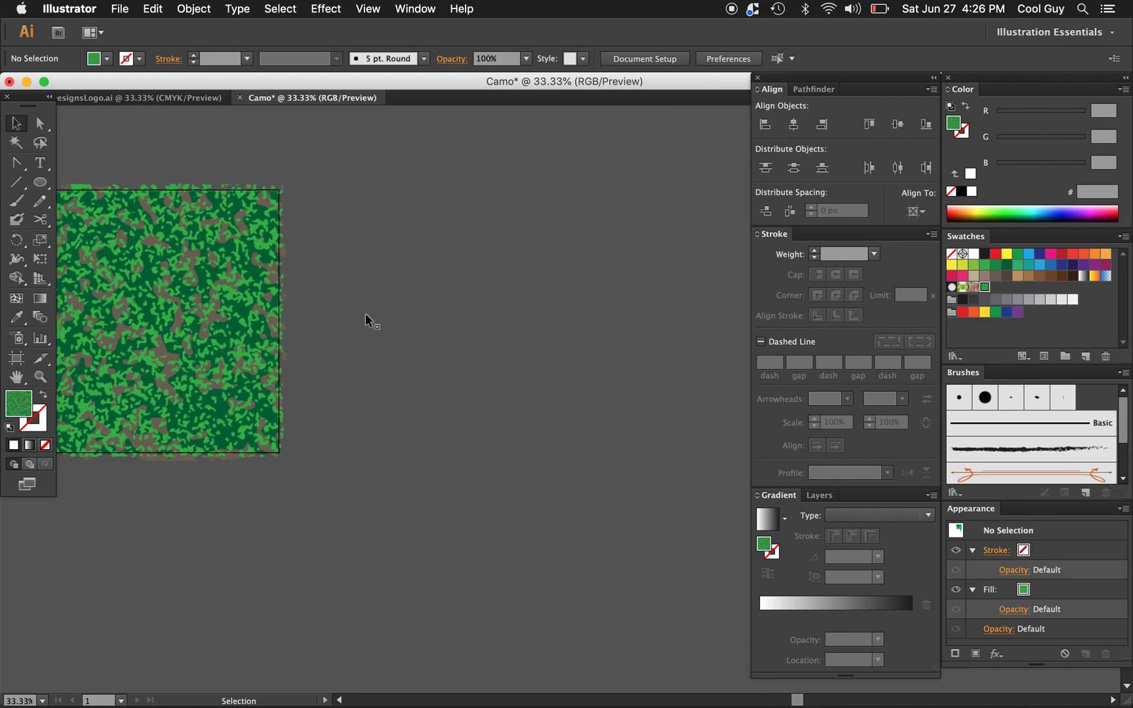
pyautogui.press('super')
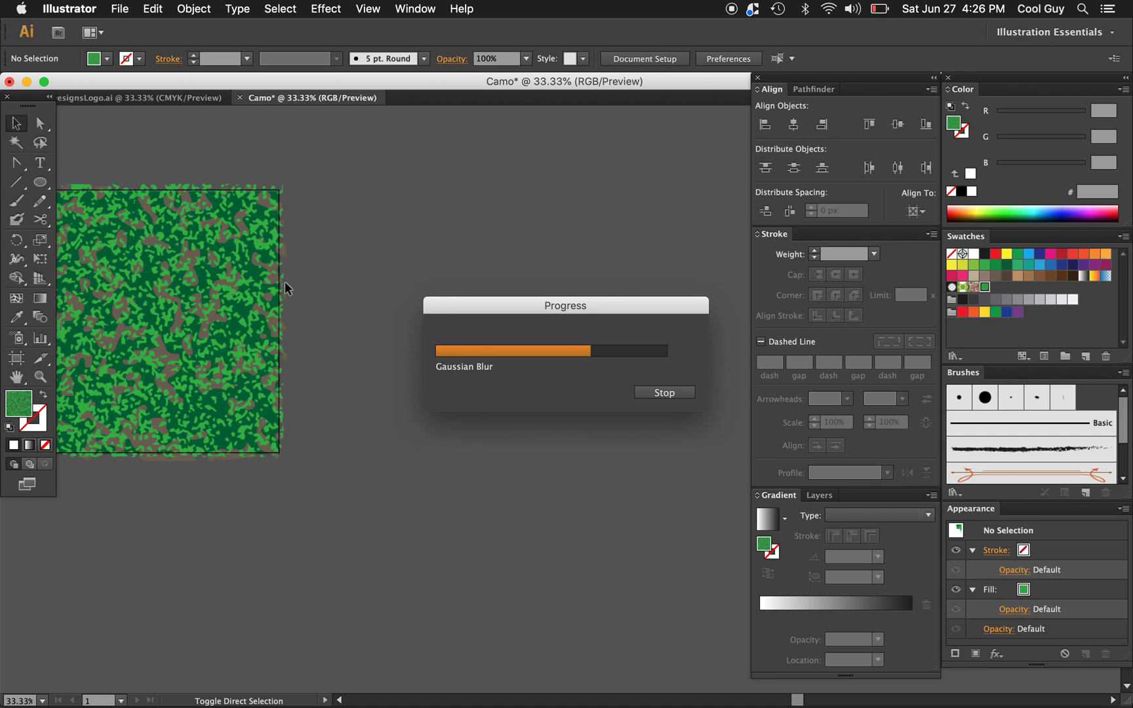
pyautogui.press('super+a')
pyautogui.hscroll(-10, 377, 306)
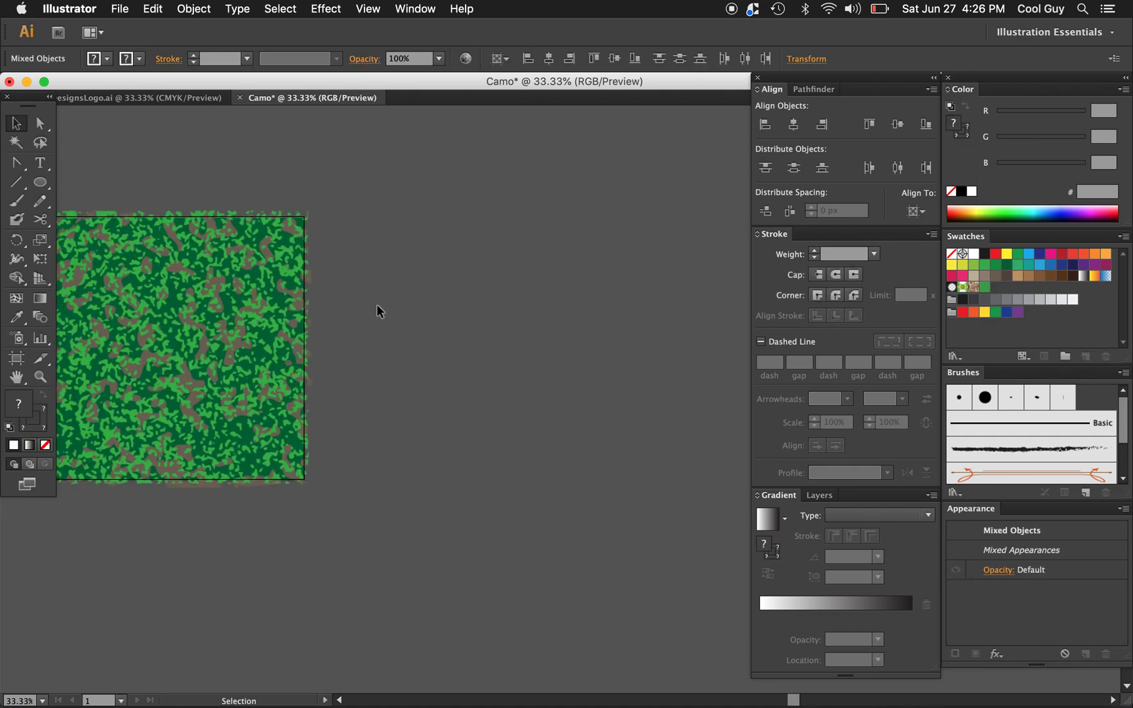
pyautogui.hscroll(-5, 378, 309)
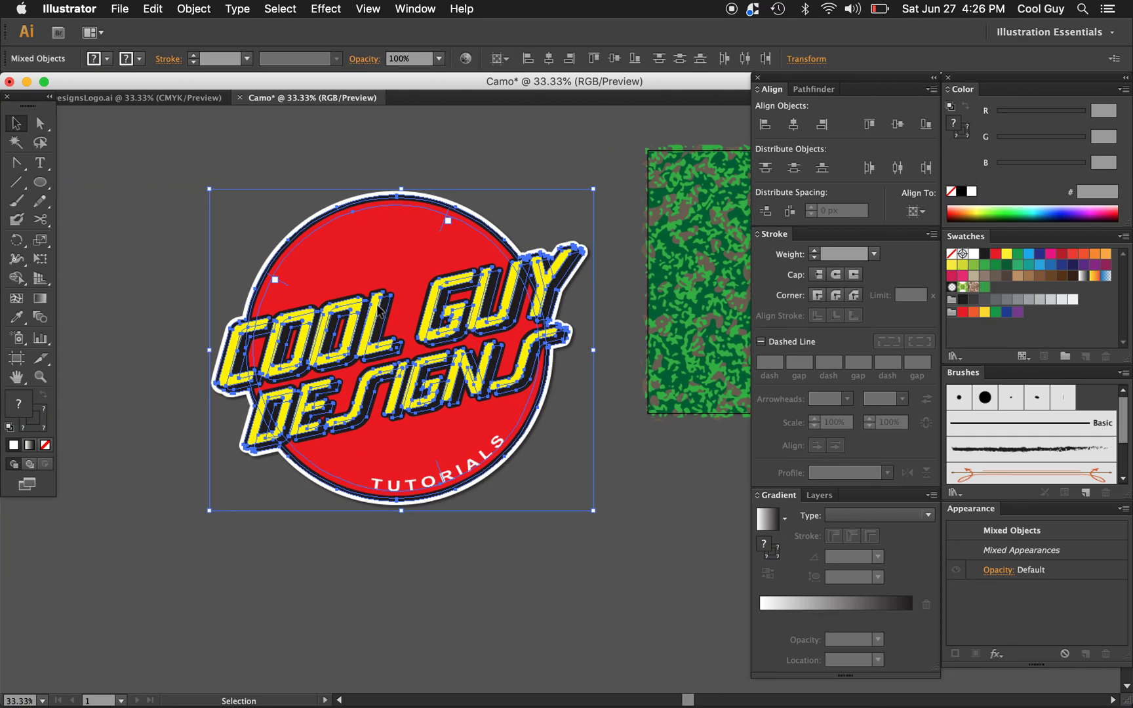
pyautogui.click(386, 143)
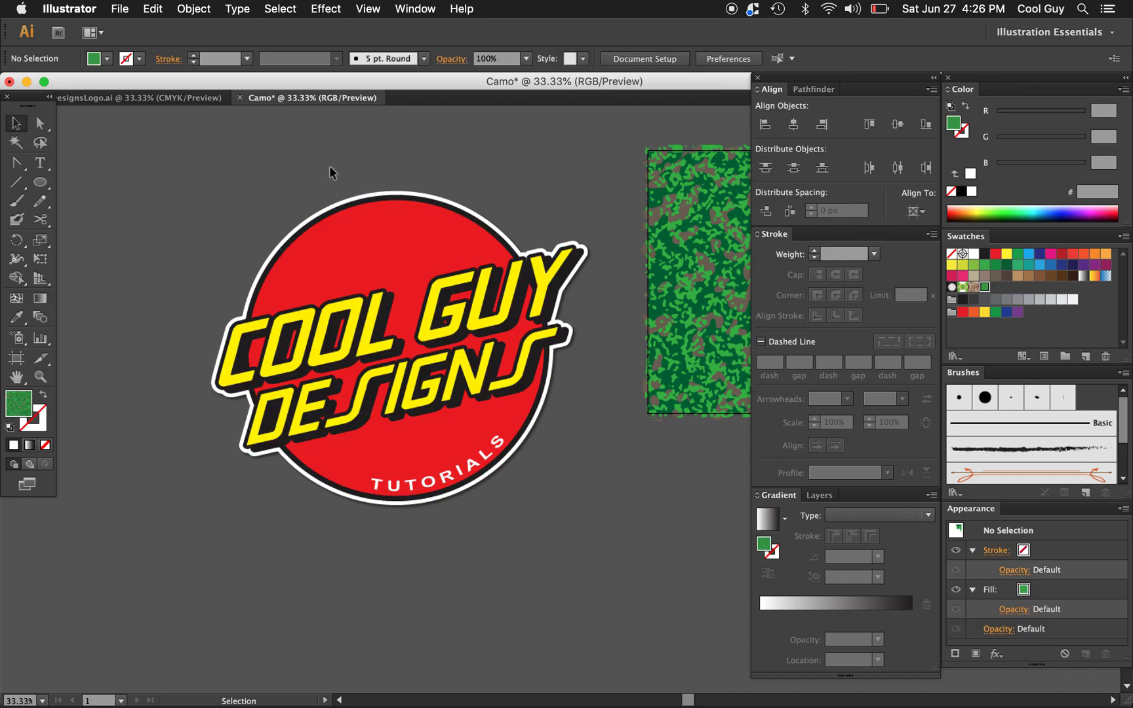
# - Fill the logo's red background circle with the camo pattern swatch
pyautogui.click(40, 123)
pyautogui.click(392, 241)
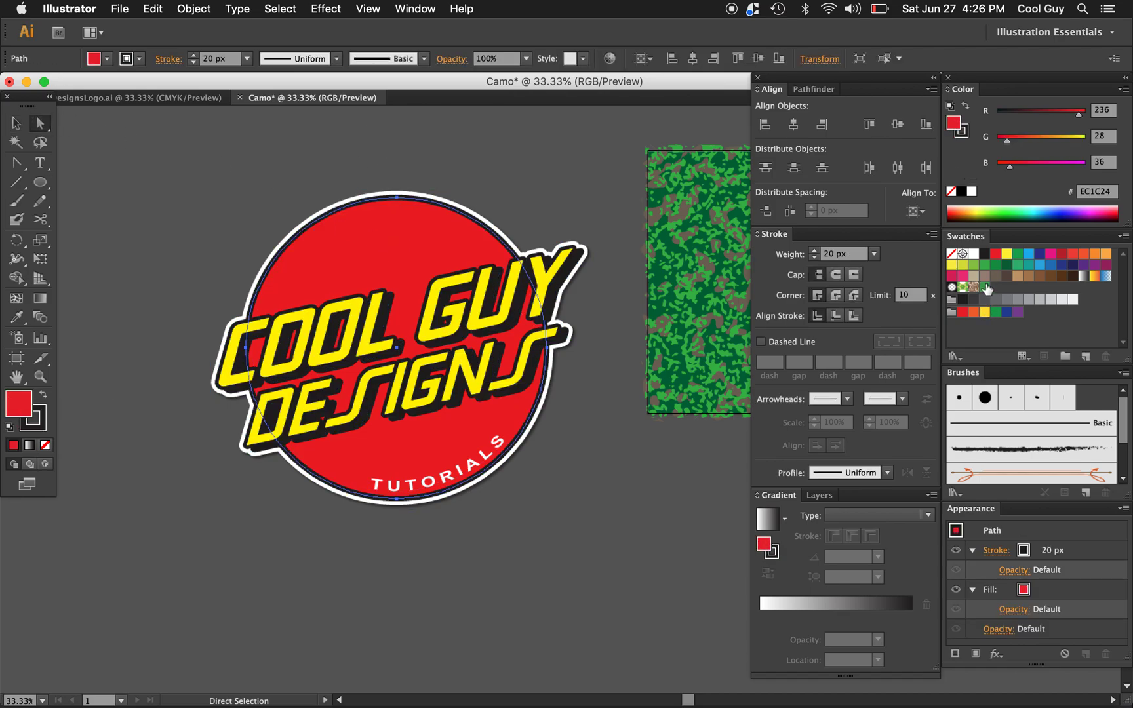
pyautogui.click(985, 289)
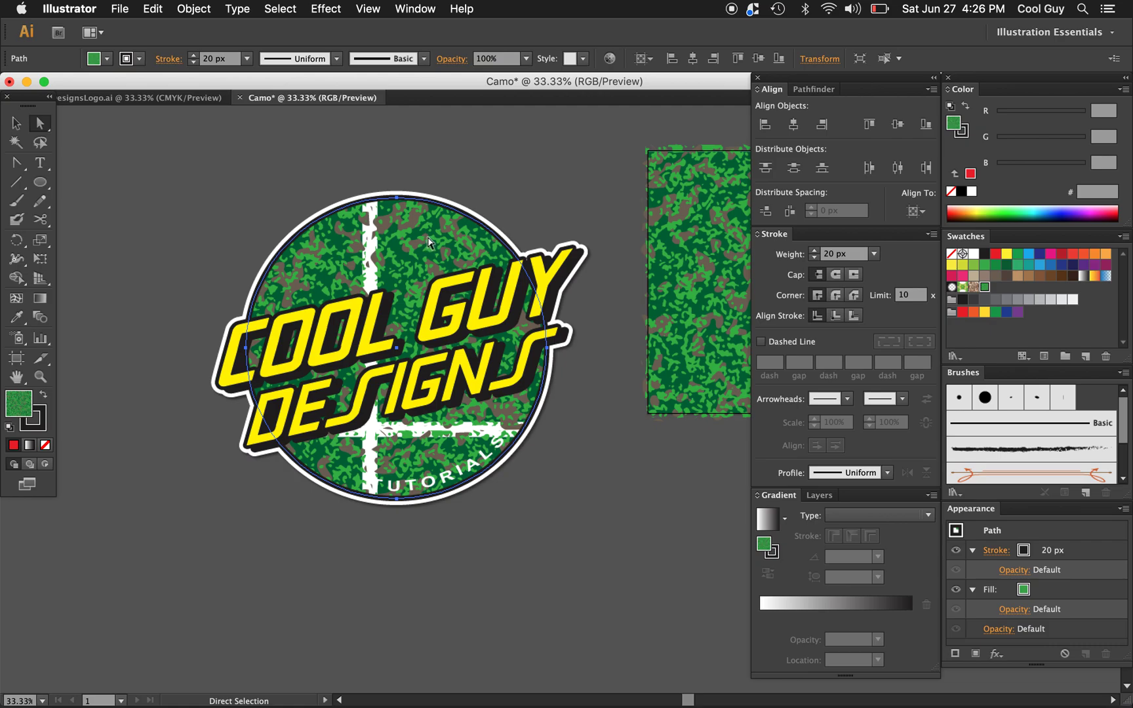
# - Nudge the camo pattern slightly down inside the logo circle while the circle stays put
pyautogui.moveTo(427, 242); pyautogui.dragTo(319, 321)
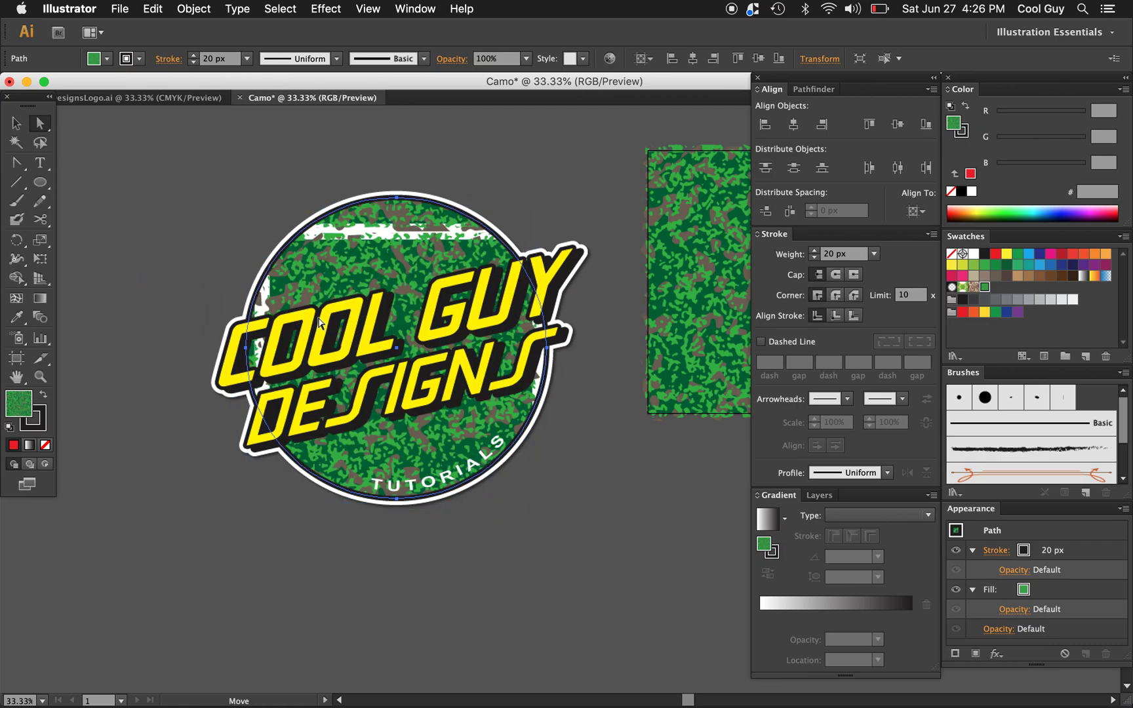
pyautogui.press('super+z')
pyautogui.click(402, 241)
pyautogui.press('super+z')
pyautogui.click(403, 237)
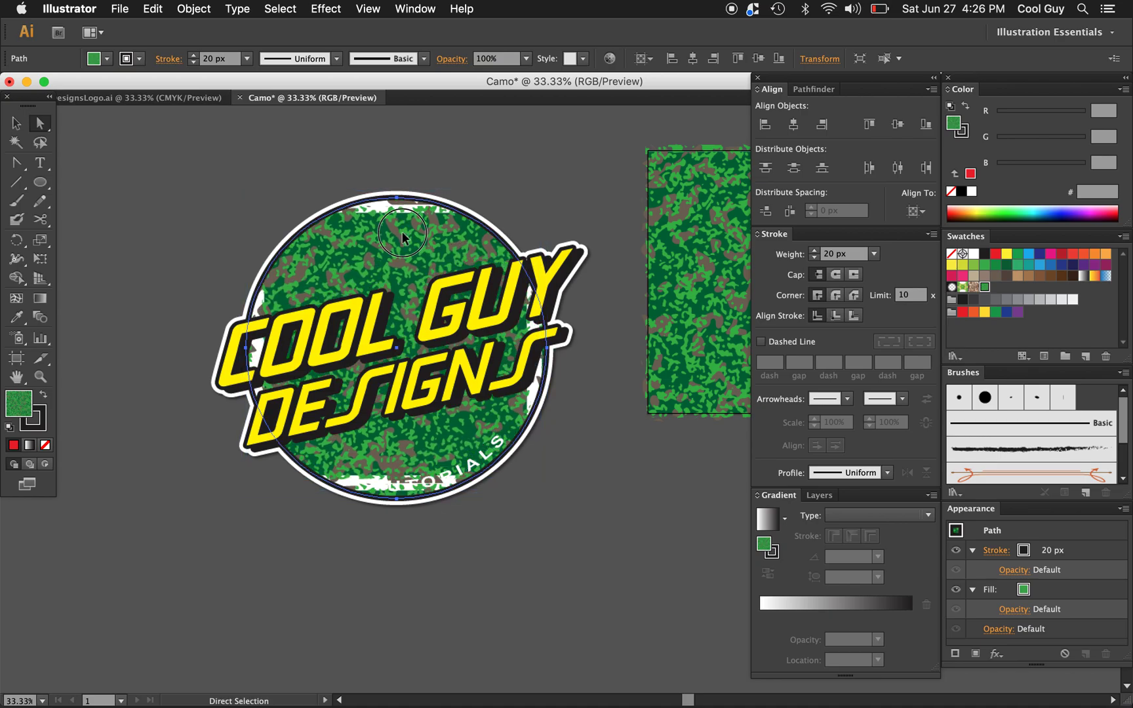
pyautogui.moveTo(402, 237); pyautogui.dragTo(404, 241)
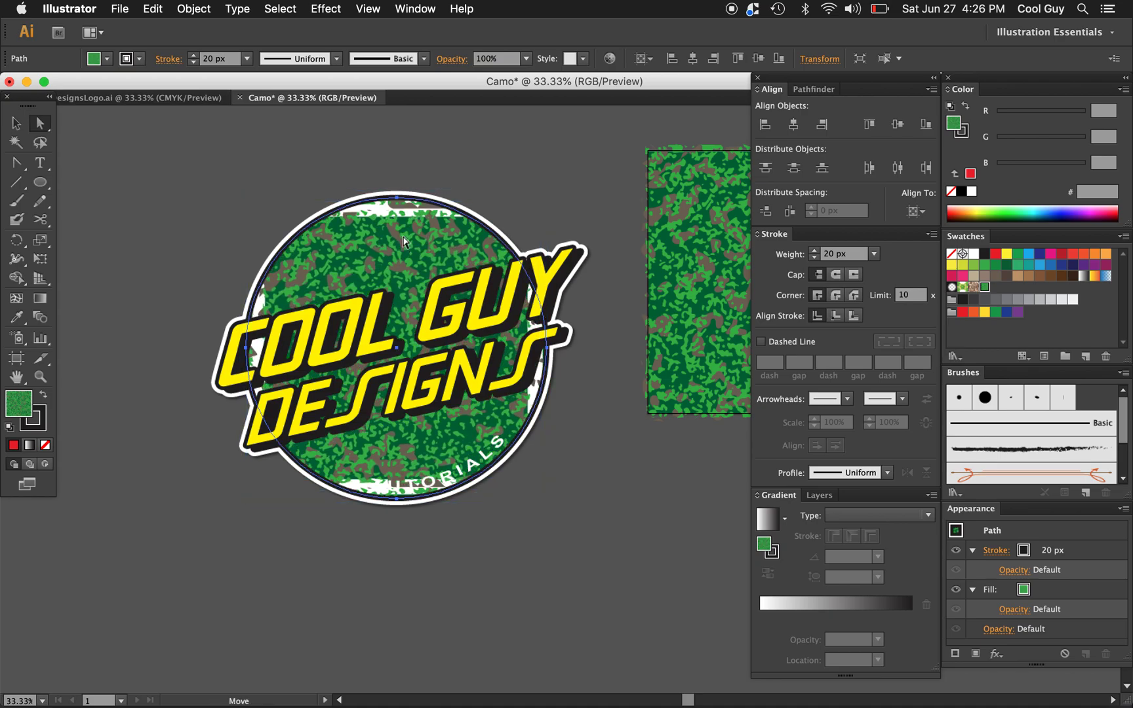
pyautogui.moveTo(404, 241); pyautogui.dragTo(404, 241)
pyautogui.hscroll(5, 387, 246)
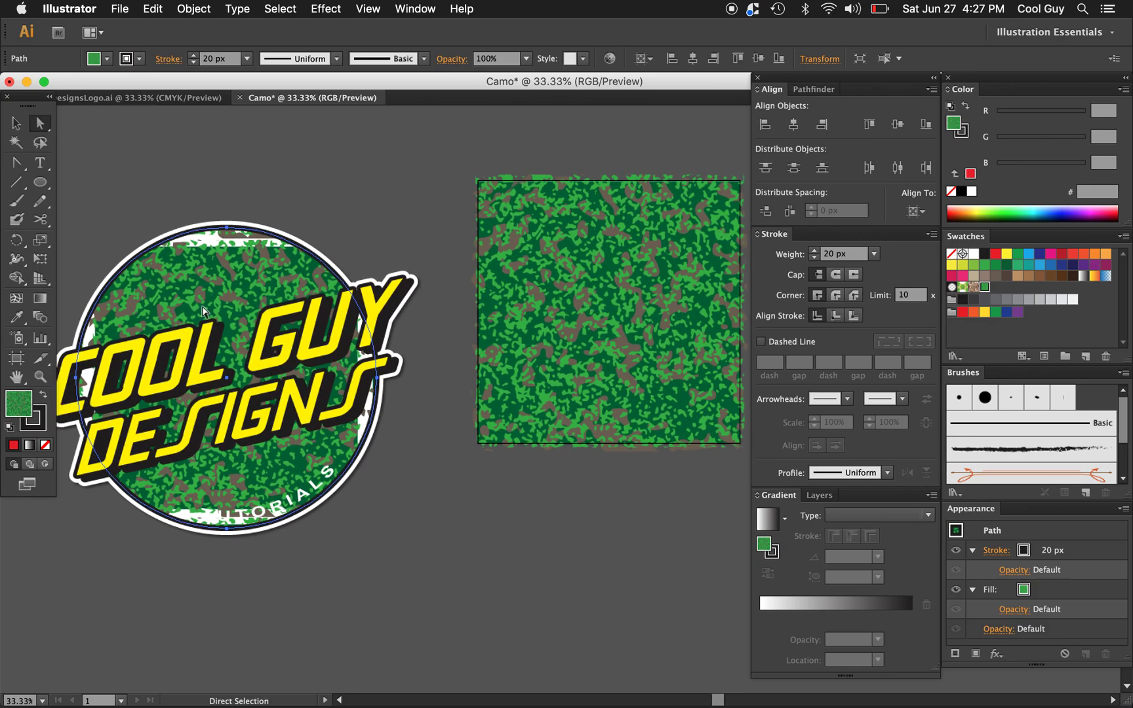
pyautogui.hscroll(-3, 205, 310)
pyautogui.scroll(1, 205, 310)
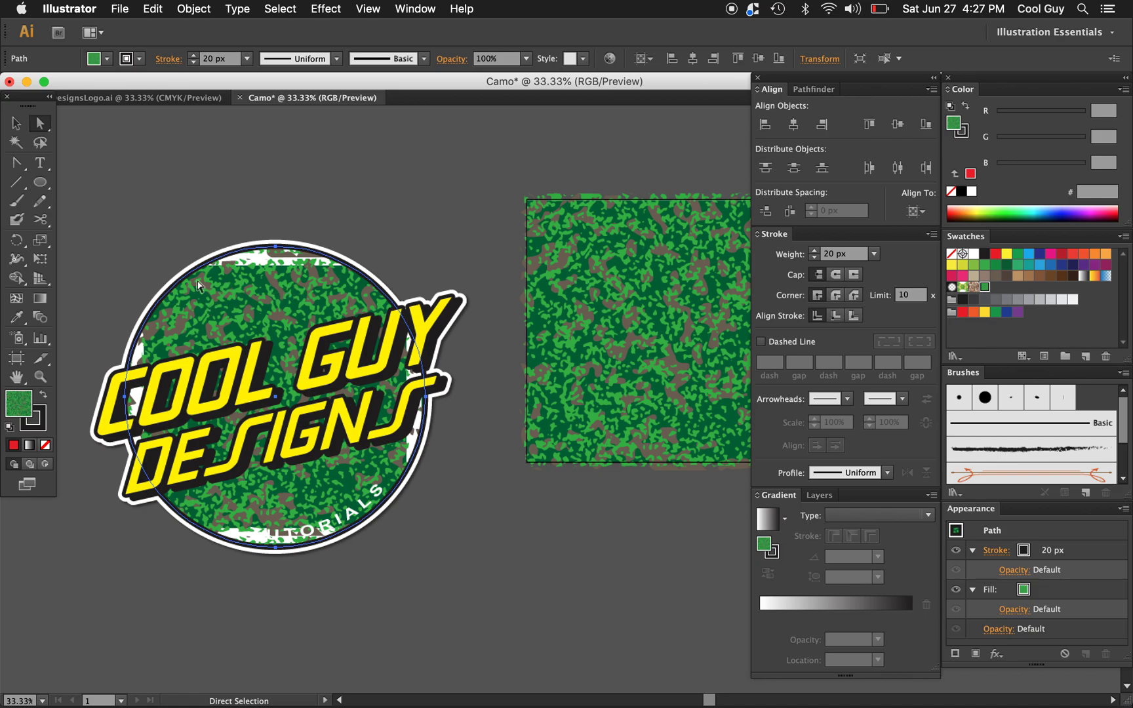
pyautogui.press('s')
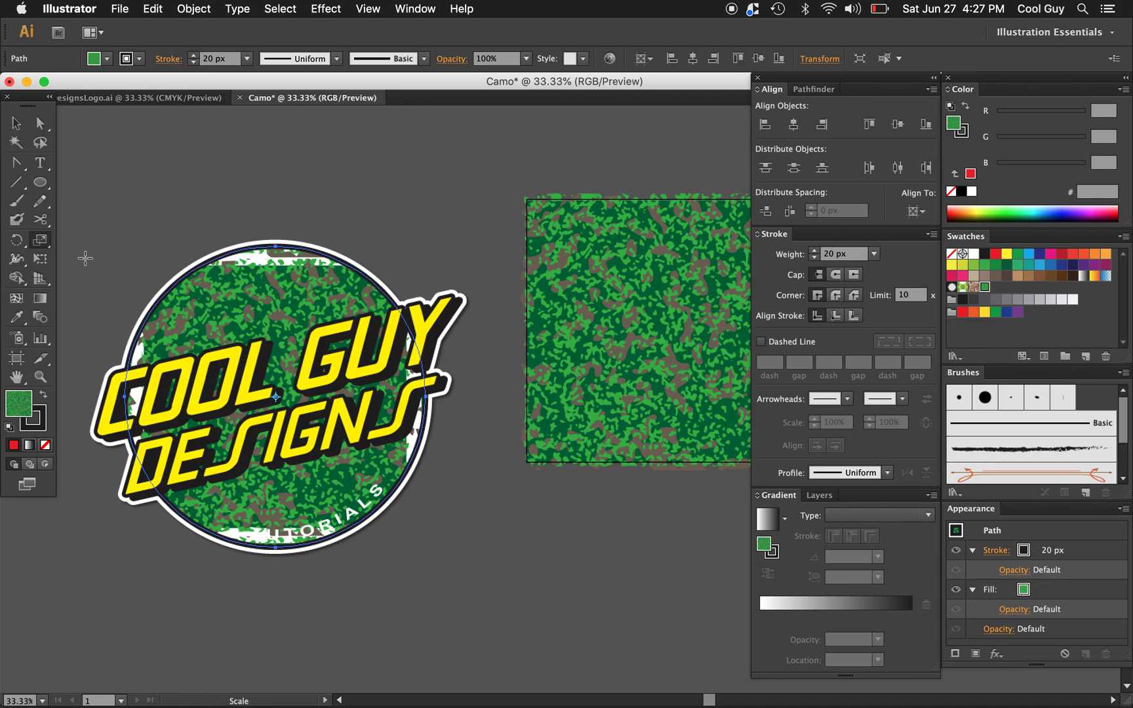
# - In the Scale options, scale only the pattern, leaving the circle and stroke width unchanged
pyautogui.doubleClick(41, 245)
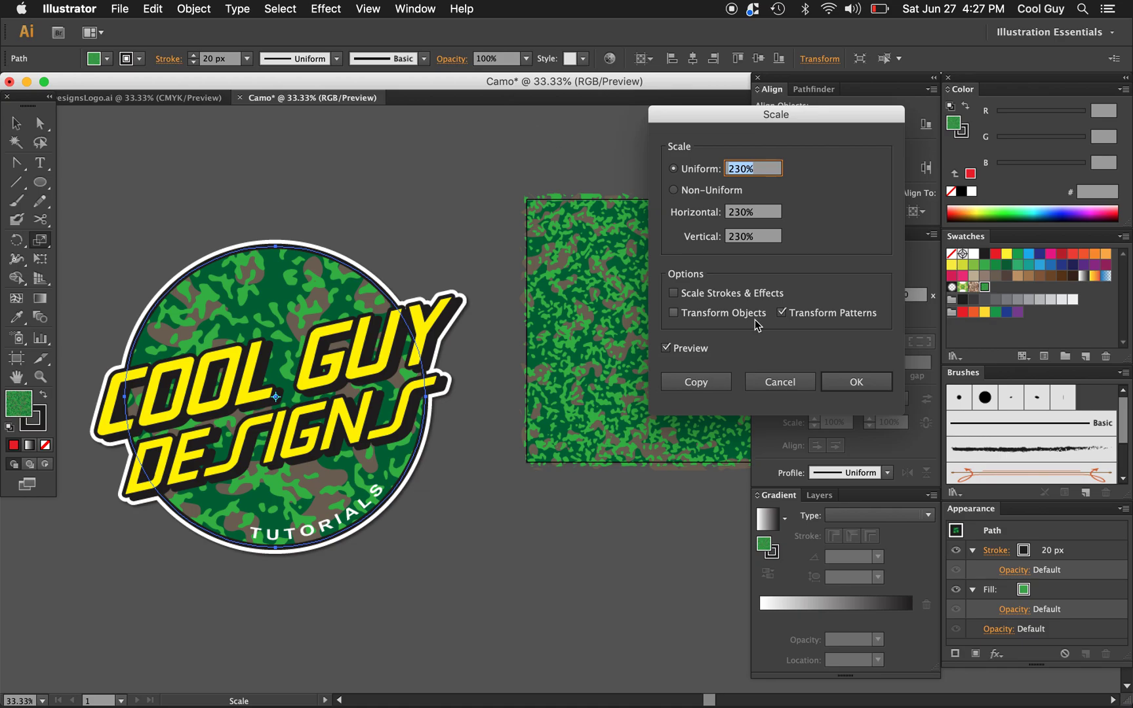
pyautogui.click(678, 297)
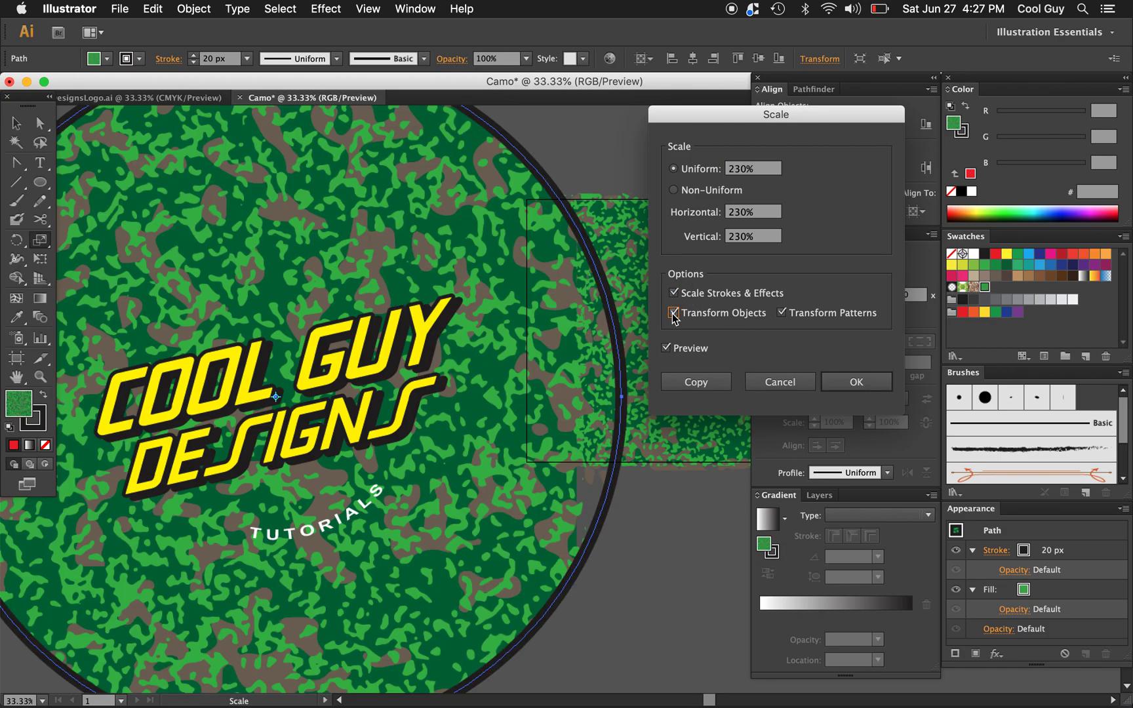
pyautogui.click(674, 313)
pyautogui.click(673, 313)
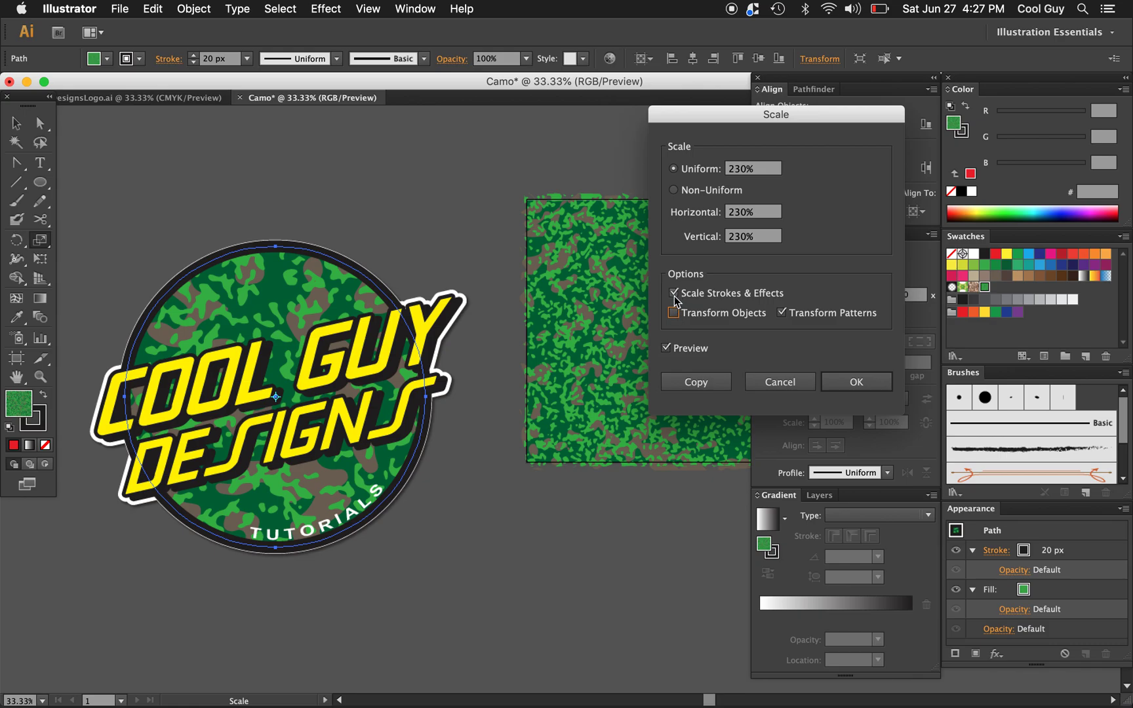
pyautogui.click(674, 293)
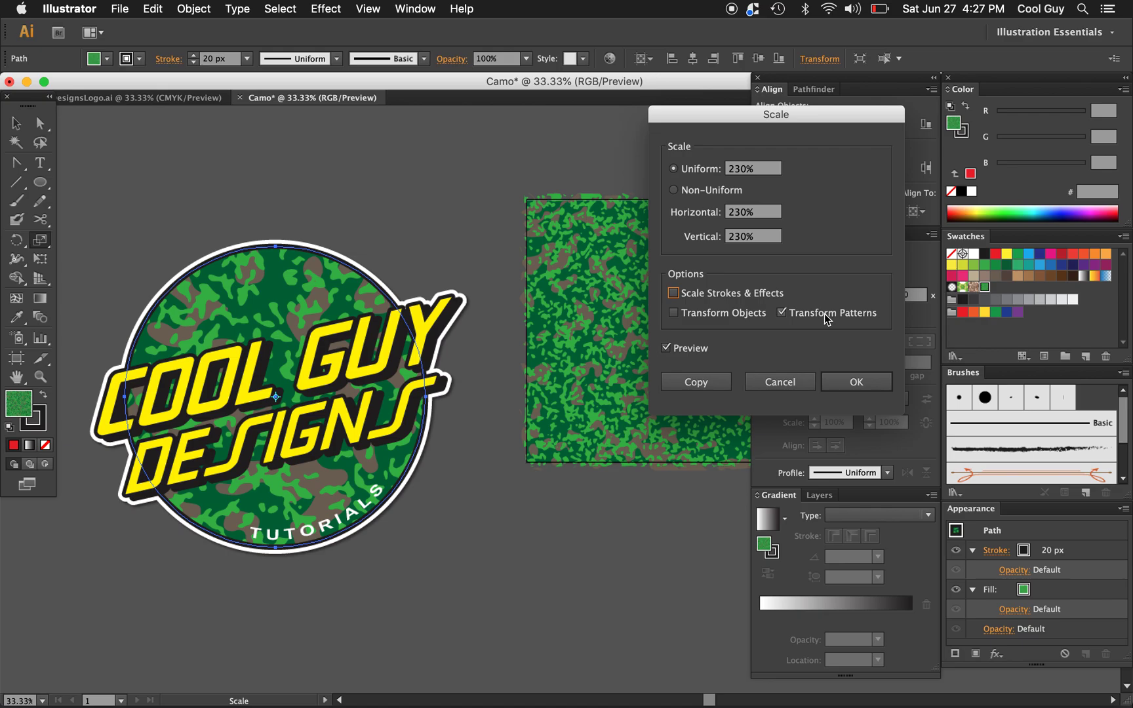
pyautogui.click(666, 348)
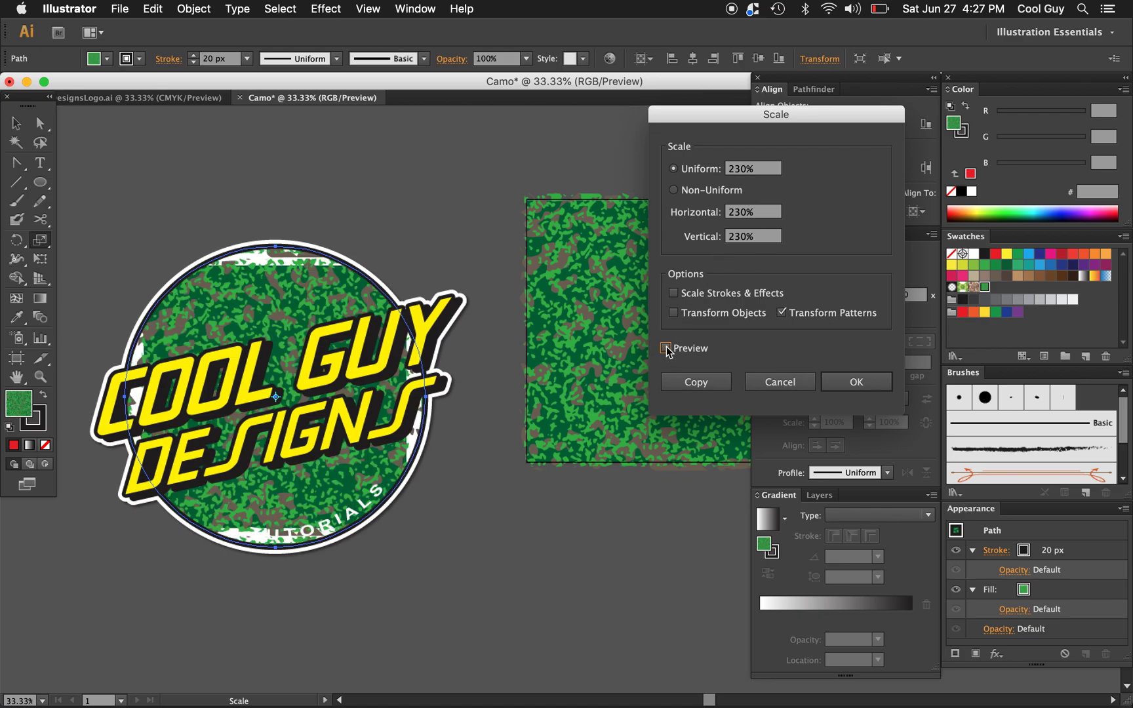
pyautogui.click(666, 348)
# - Set the uniform scale to 280% after previewing 120–320%, and apply it
pyautogui.click(759, 171)
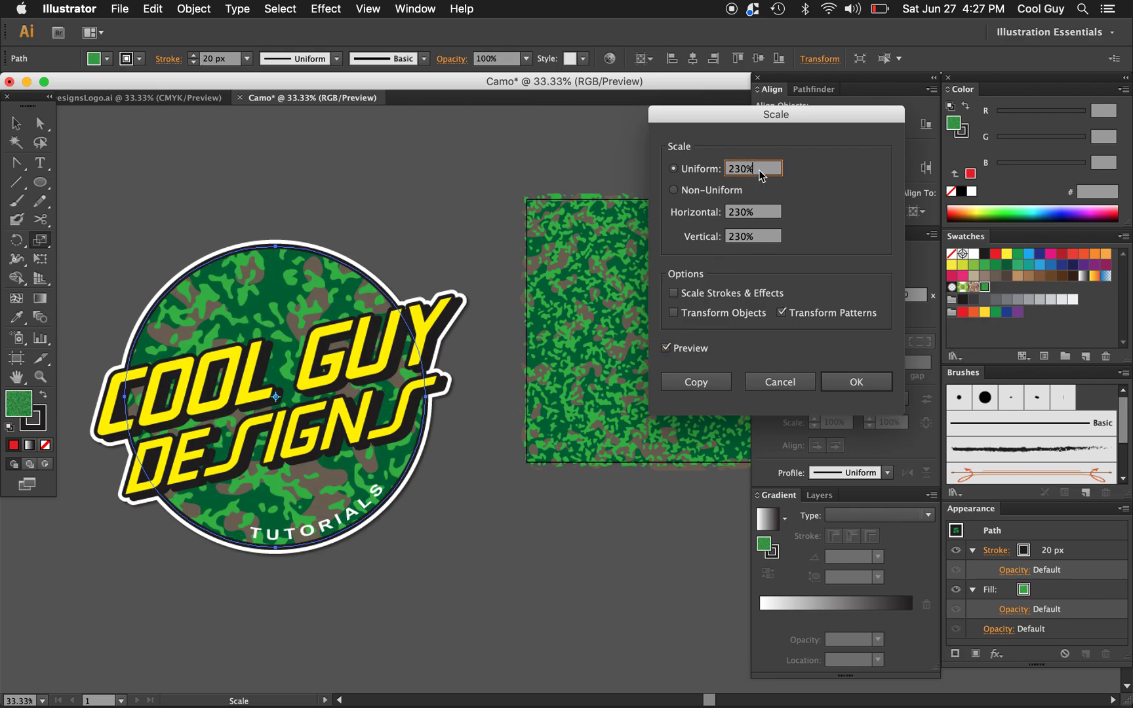
pyautogui.press('BackSpace')
pyautogui.press('BackSpace')
pyautogui.press('BackSpace')
pyautogui.press('BackSpace')
pyautogui.write('120')
pyautogui.press('Tab')
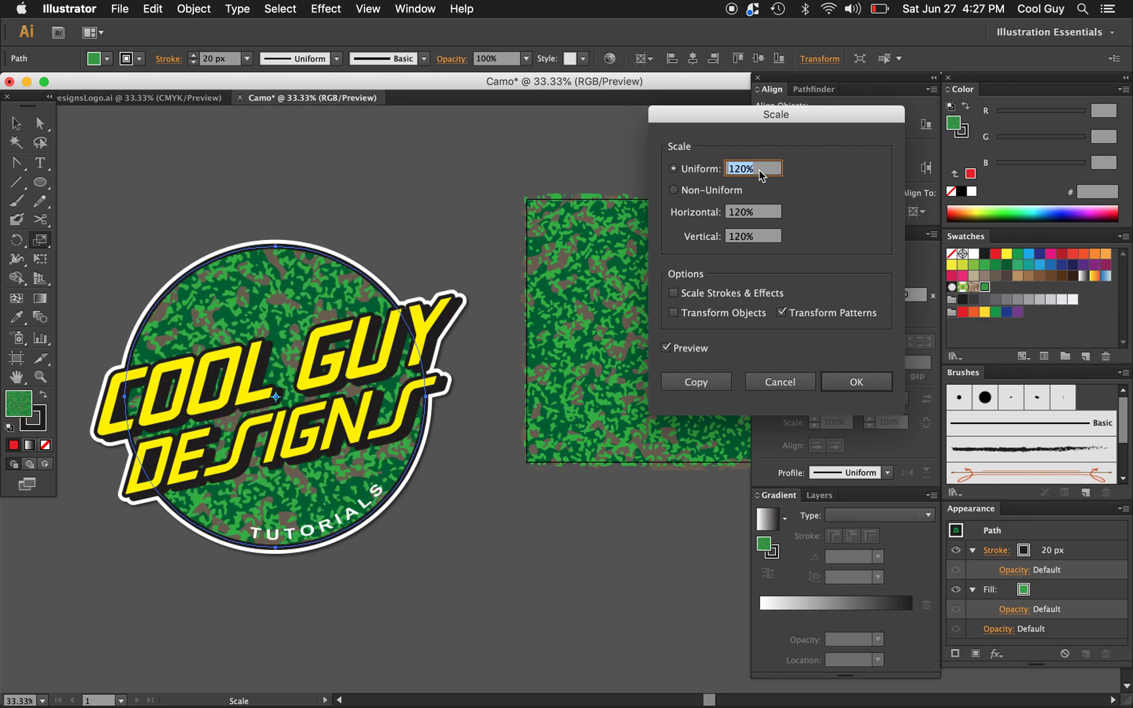
pyautogui.hotkey('shift', 'Up')
pyautogui.hotkey('shift', 'Up')
pyautogui.hotkey('shift', 'Up')
pyautogui.hotkey('shift', 'Up')
pyautogui.hotkey('shift', 'Up')
pyautogui.hotkey('shift', 'Up')
pyautogui.hotkey('shift', 'Up')
pyautogui.hotkey('shift', 'Up')
pyautogui.hotkey('shift', 'Up')
pyautogui.hotkey('shift', 'Up')
pyautogui.hotkey('shift', 'Up')
pyautogui.hotkey('shift', 'Up')
pyautogui.hotkey('shift', 'Up')
pyautogui.hotkey('shift', 'Up')
pyautogui.hotkey('shift', 'Up')
pyautogui.hotkey('shift', 'Up')
pyautogui.hotkey('shift', 'Up')
pyautogui.hotkey('shift', 'Up')
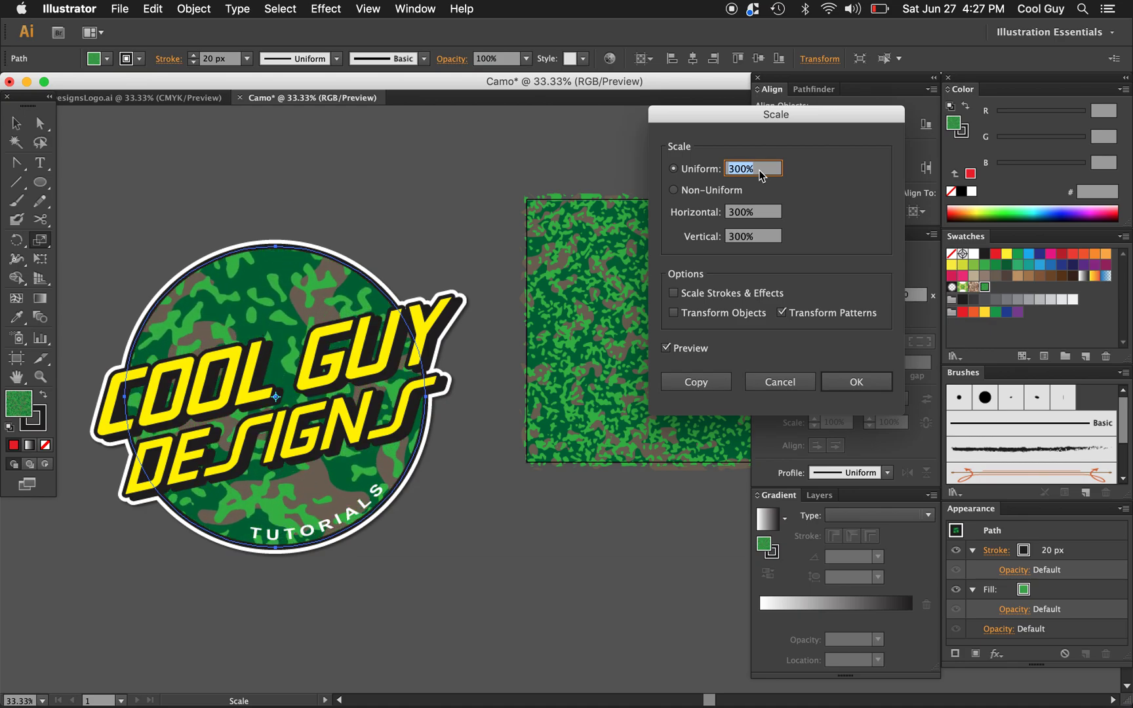
pyautogui.hotkey('shift', 'Up')
pyautogui.hotkey('shift', 'Up')
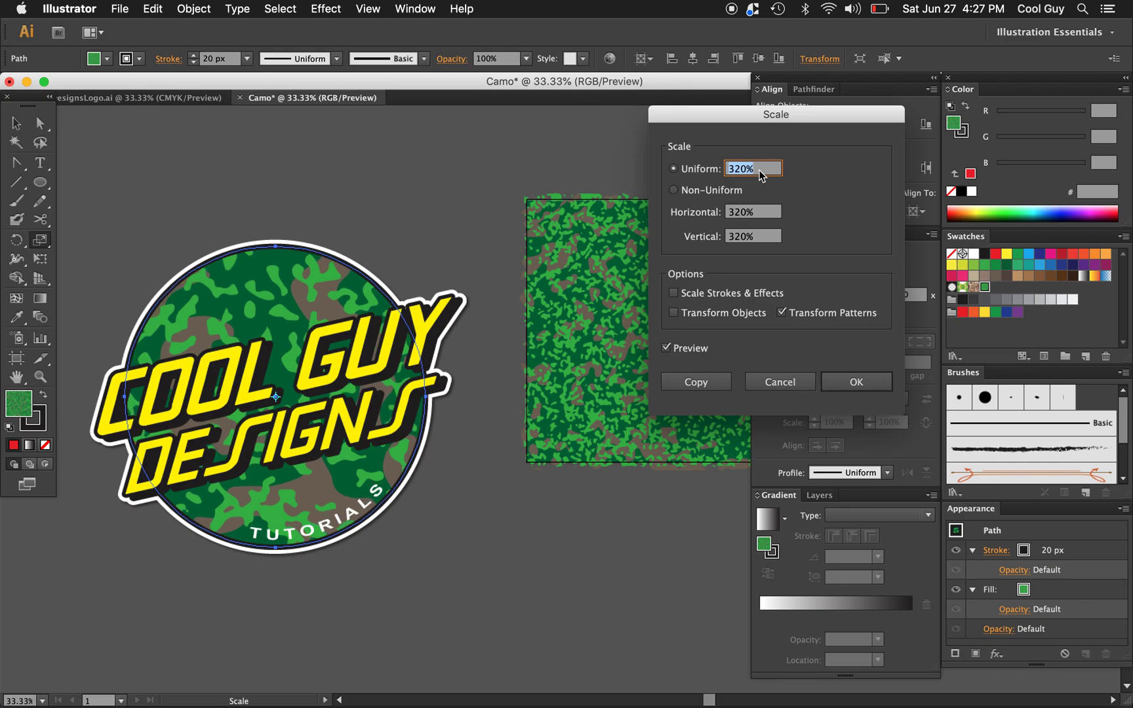
pyautogui.hotkey('shift', 'Down')
pyautogui.hotkey('shift', 'Down')
pyautogui.hotkey('shift', 'Down')
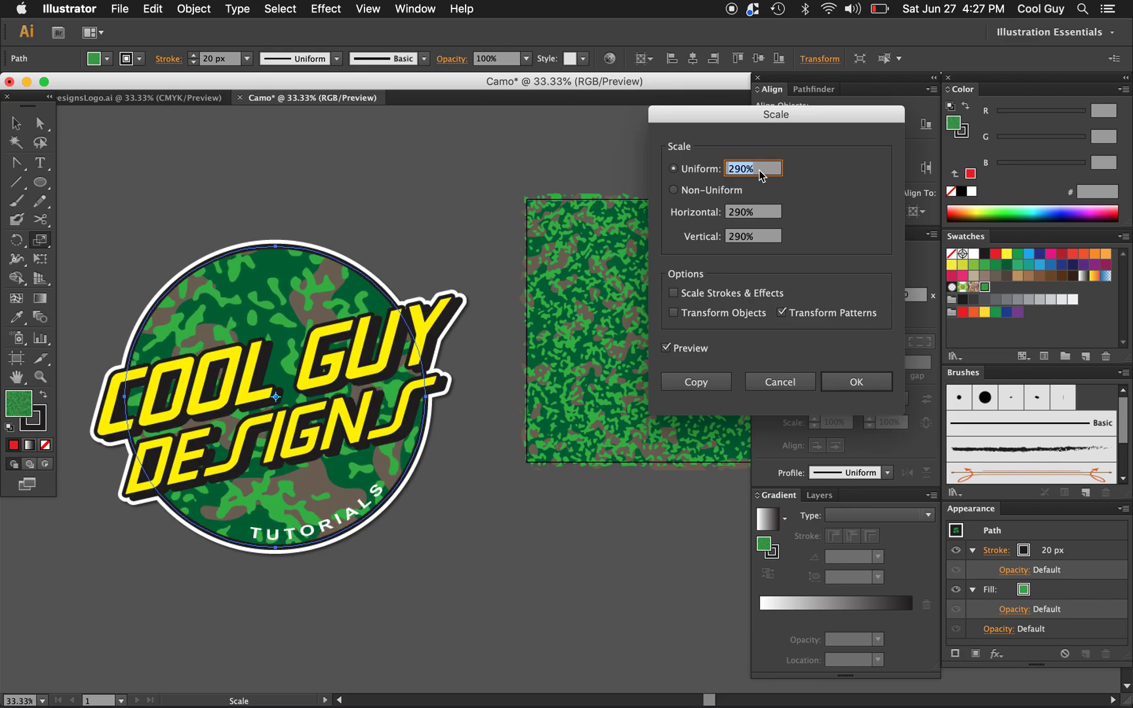
pyautogui.hotkey('shift', 'Down')
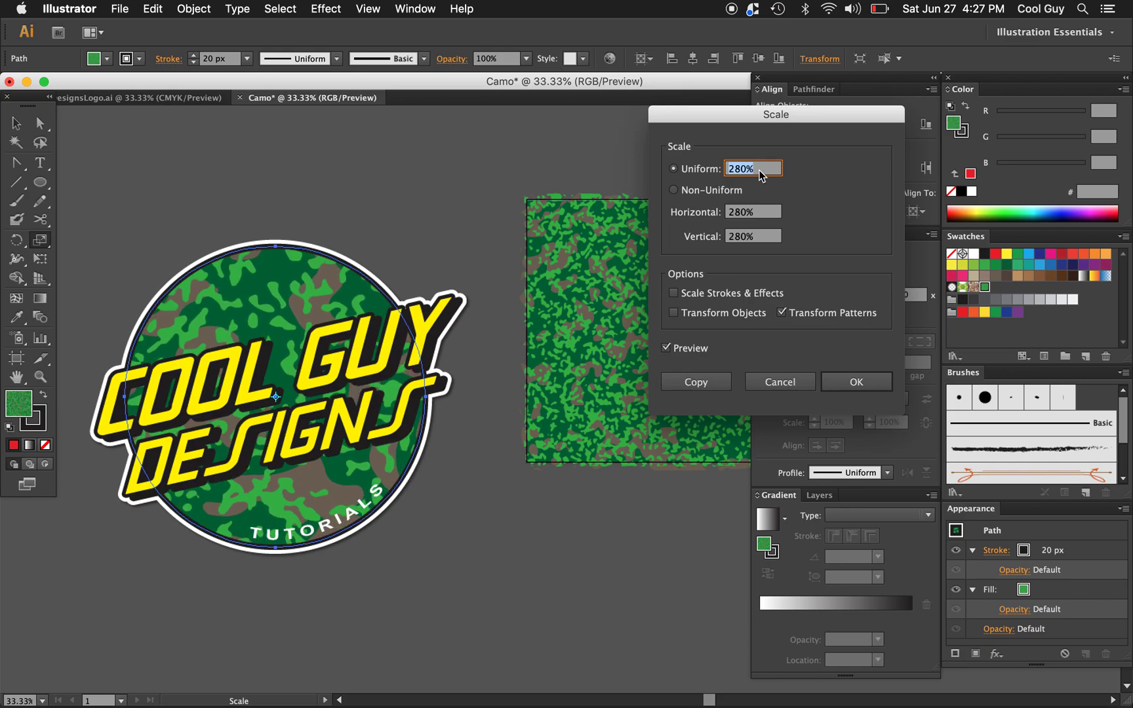
pyautogui.click(849, 379)
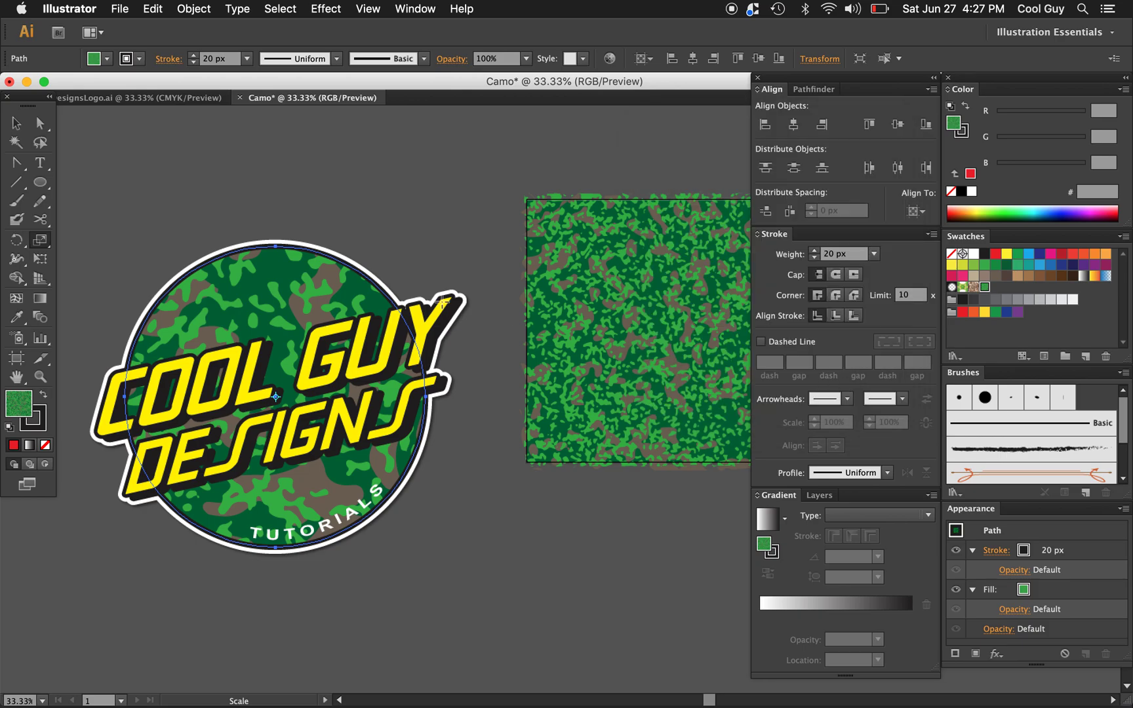
# - Select all letters sharing the yellow fill and recolour them orange
pyautogui.press('a')
pyautogui.click(434, 325)
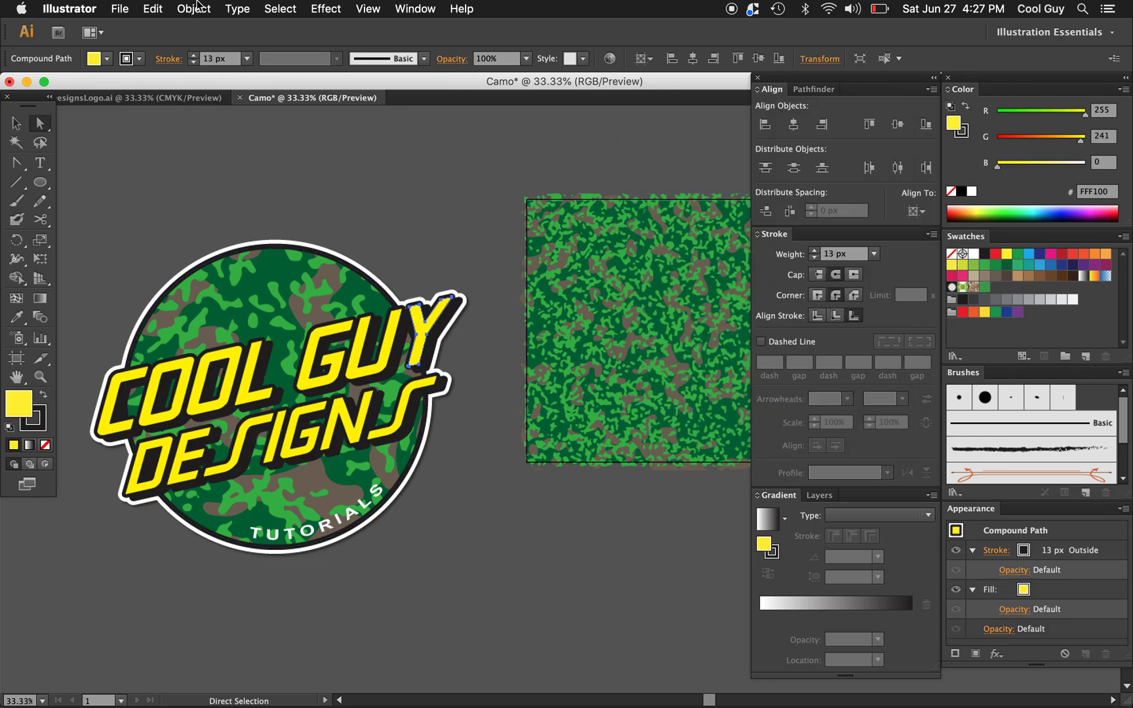
pyautogui.click(291, 9)
pyautogui.moveTo(367, 151)
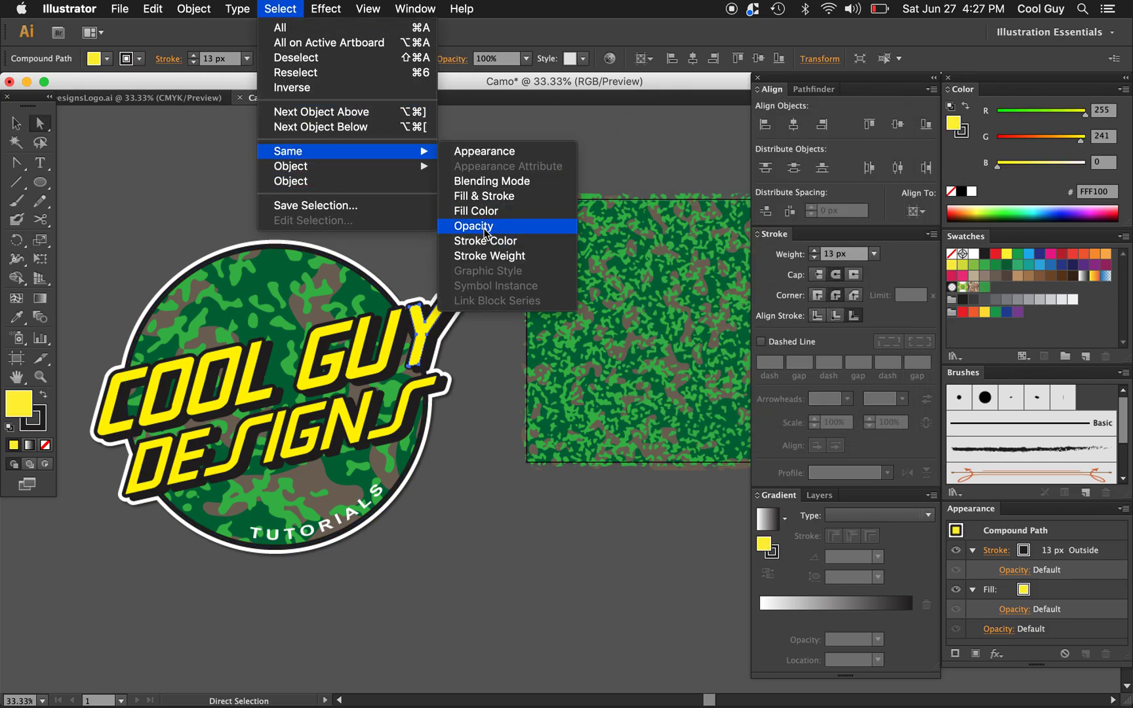
pyautogui.click(486, 215)
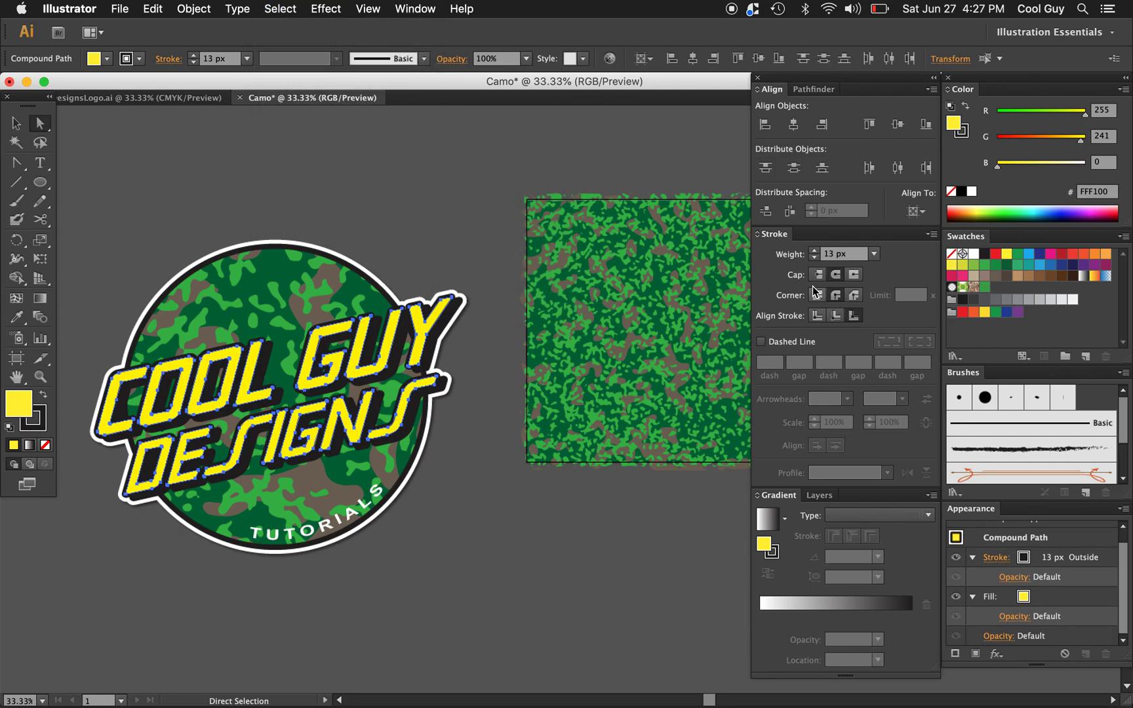
pyautogui.click(1095, 254)
pyautogui.click(451, 528)
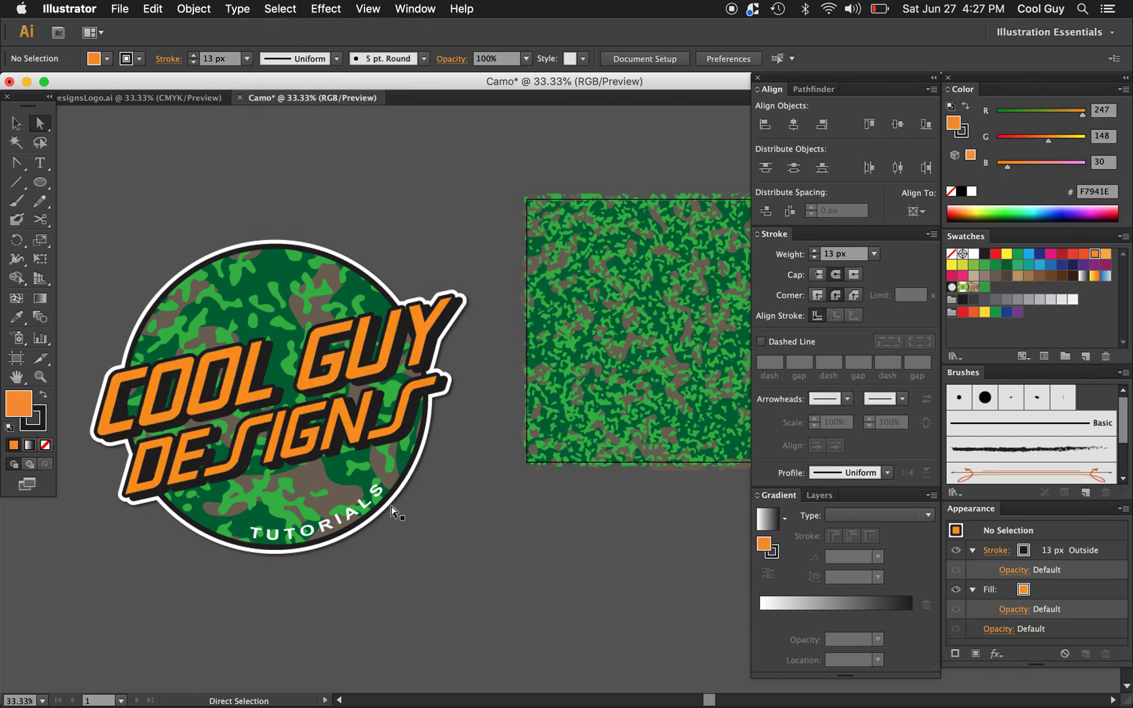
# - Recolour the TUTORIALS text black
pyautogui.press('v')
pyautogui.click(358, 515)
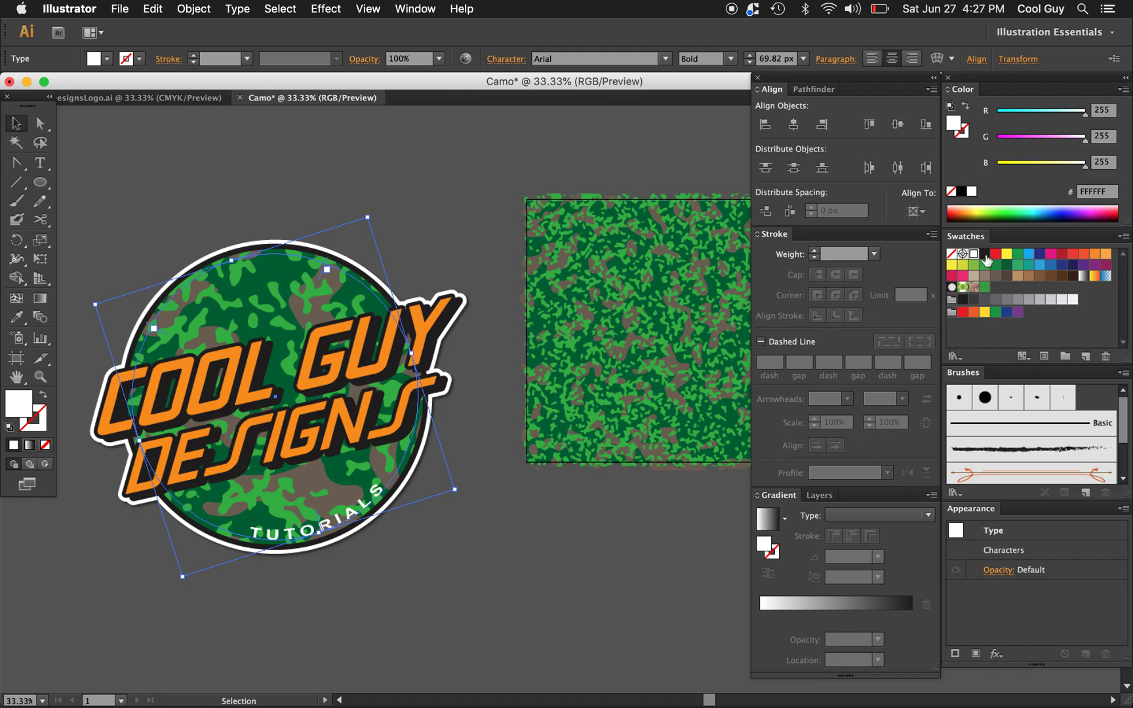
pyautogui.click(984, 254)
pyautogui.click(444, 197)
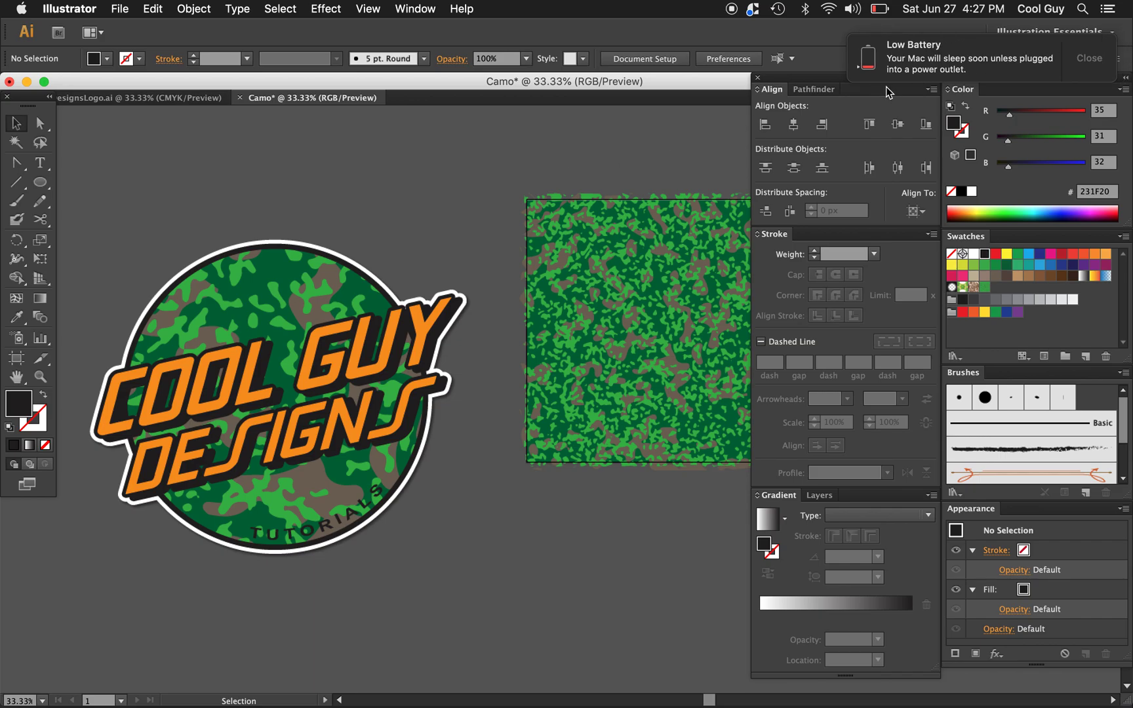
pyautogui.click(1100, 68)
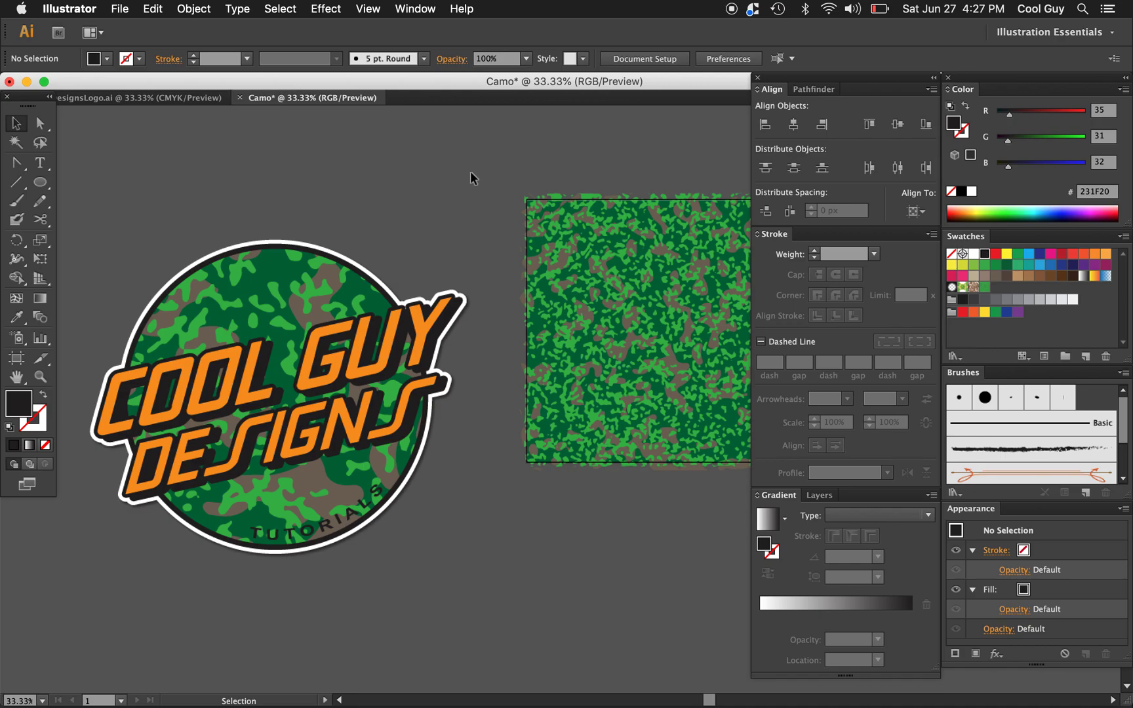
pyautogui.hscroll(1, 470, 172)
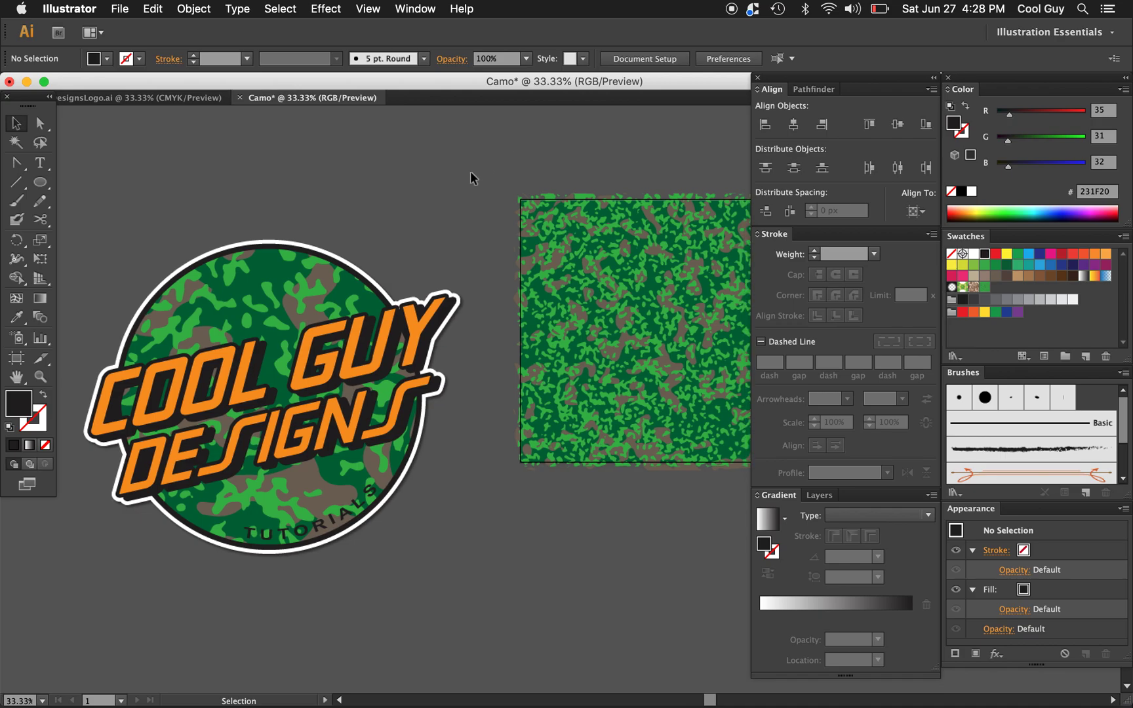